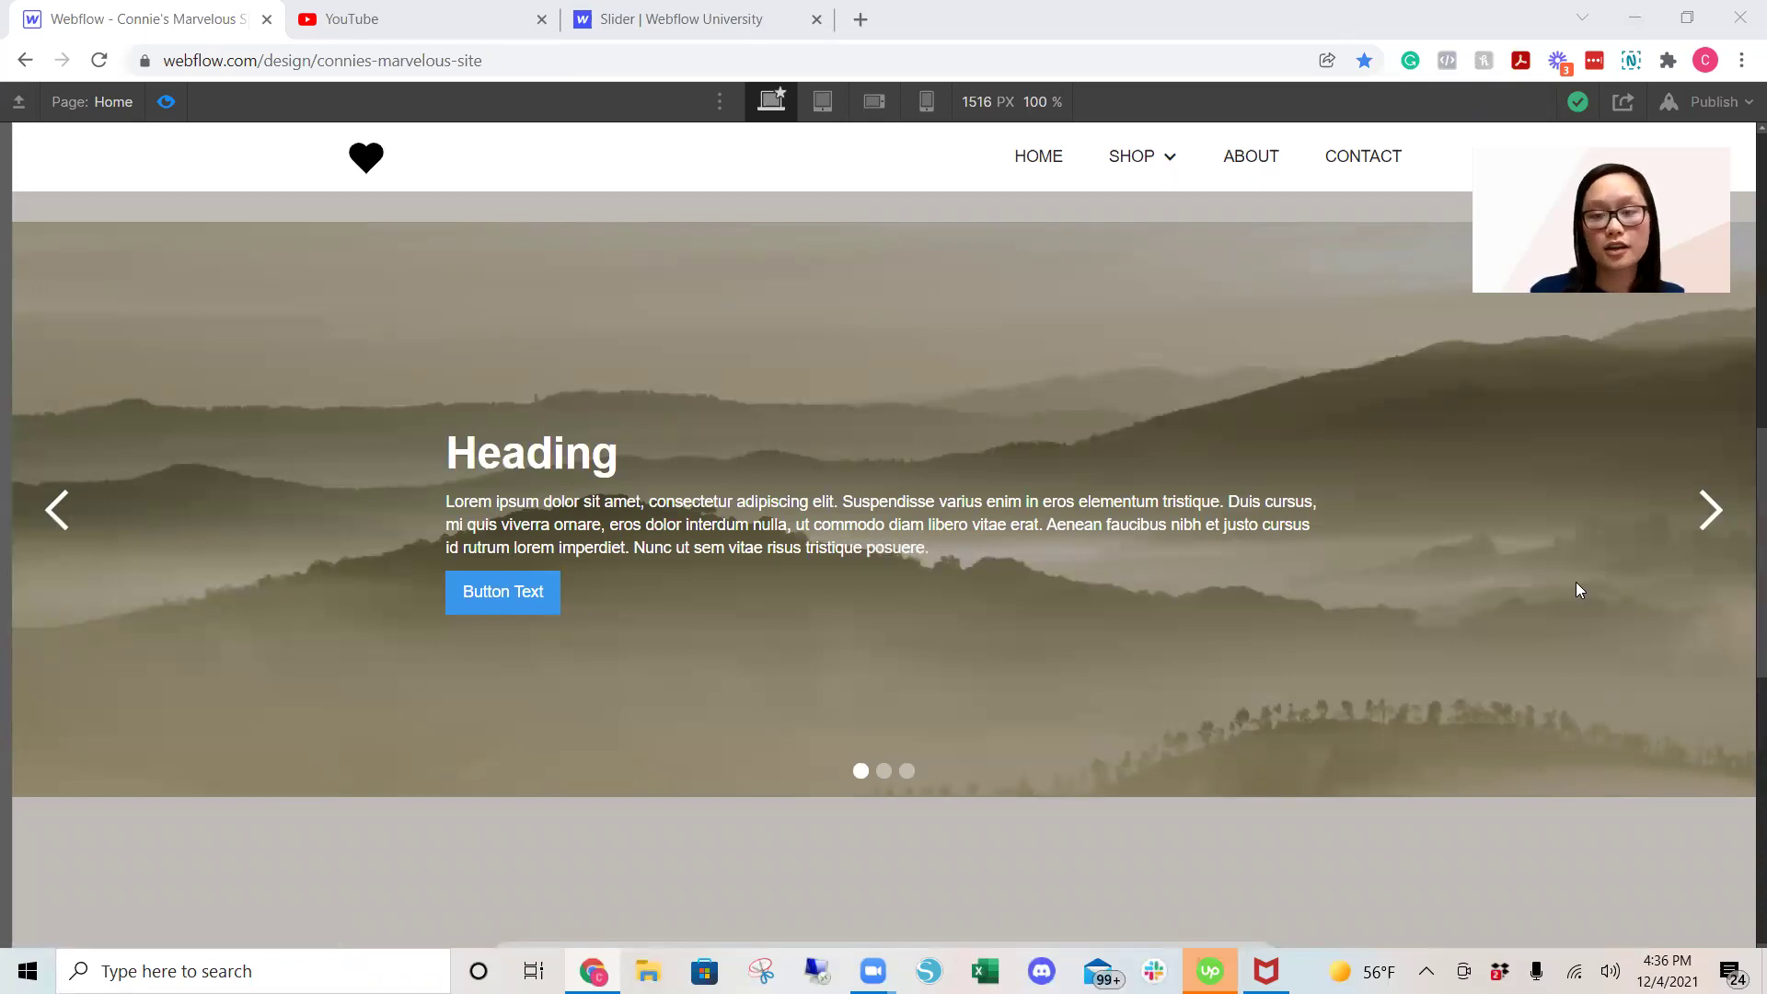
Advance the preview hero slider from the misty hills slide to the plant photo slide
click(1710, 509)
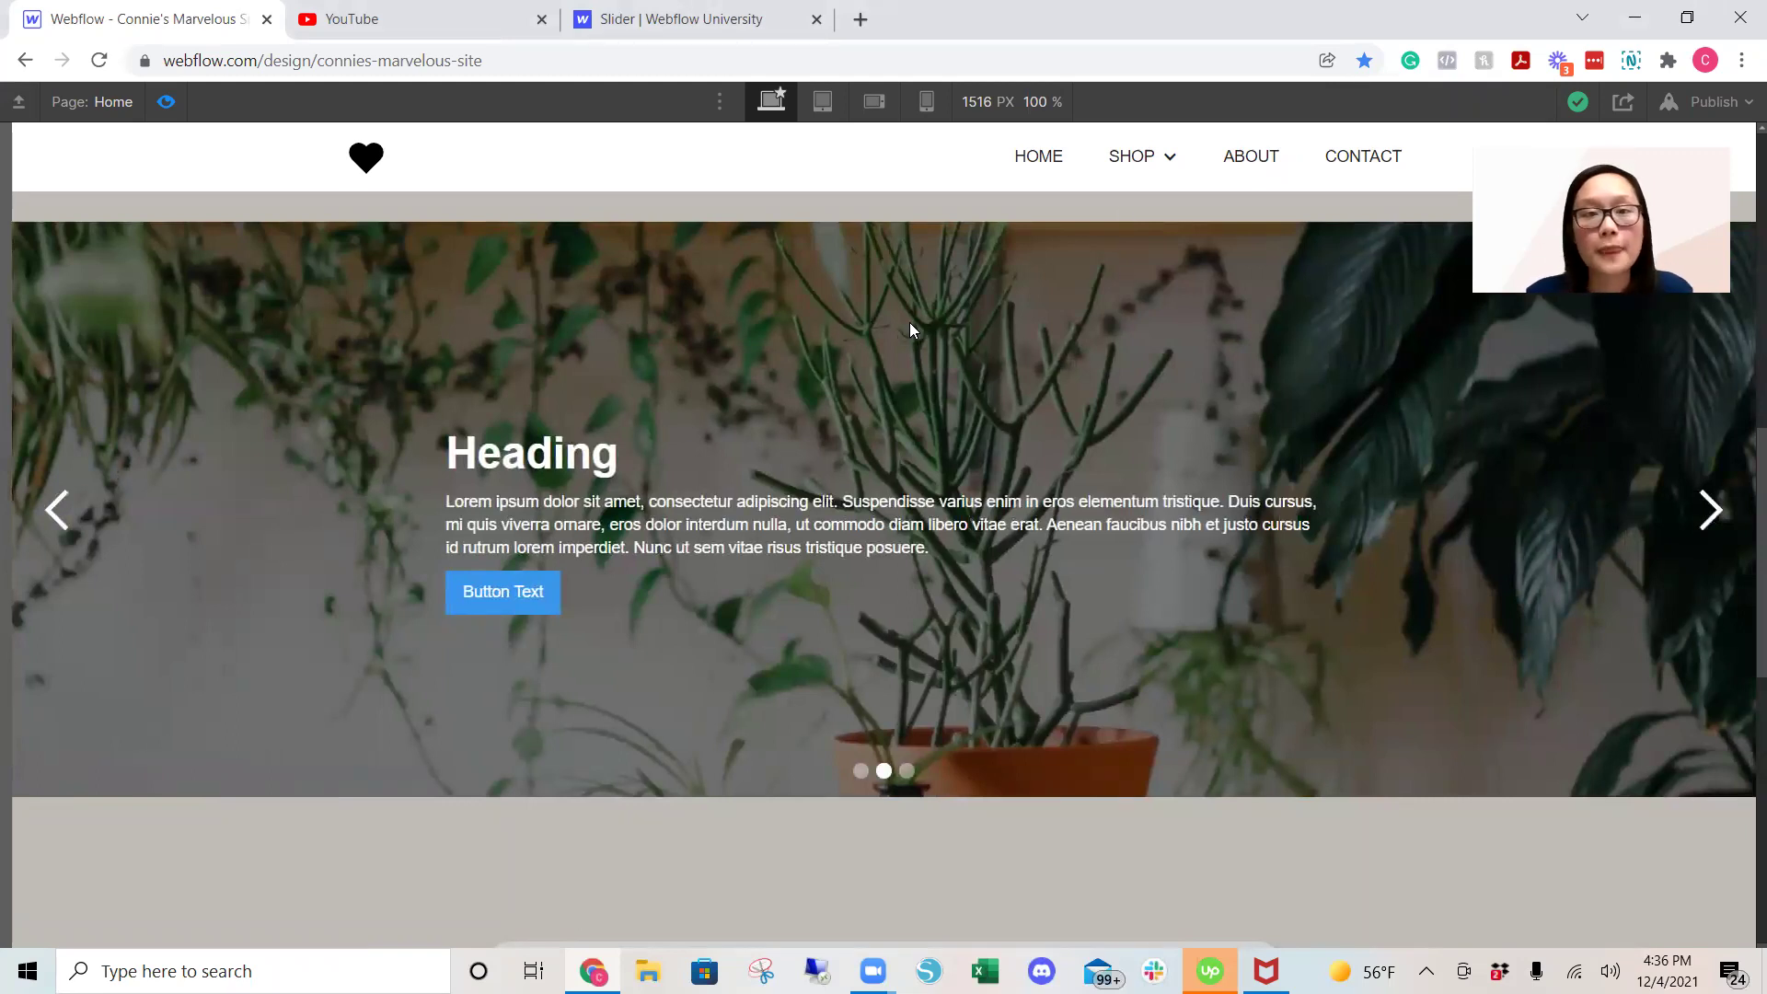
Switch to the 'Slider | Webflow University' tab and scroll to its 'In this lesson' outline
click(712, 21)
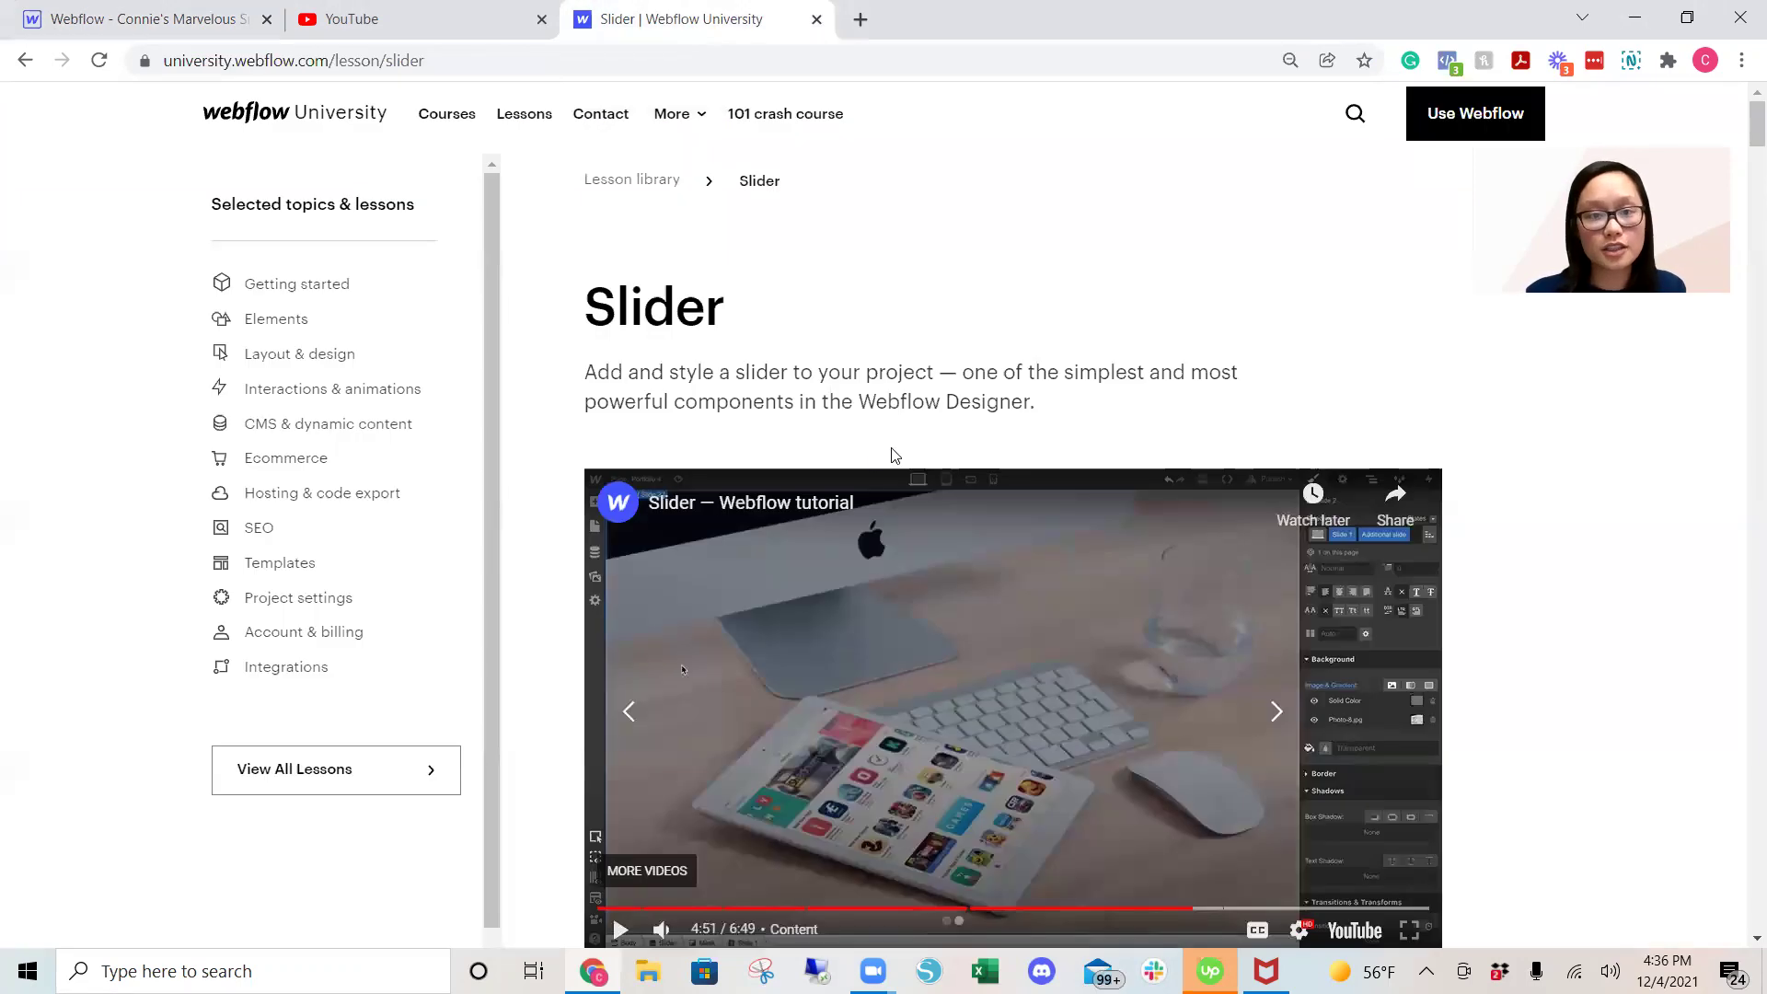
scroll(891, 453, down, 3)
scroll(890, 447, down, 4)
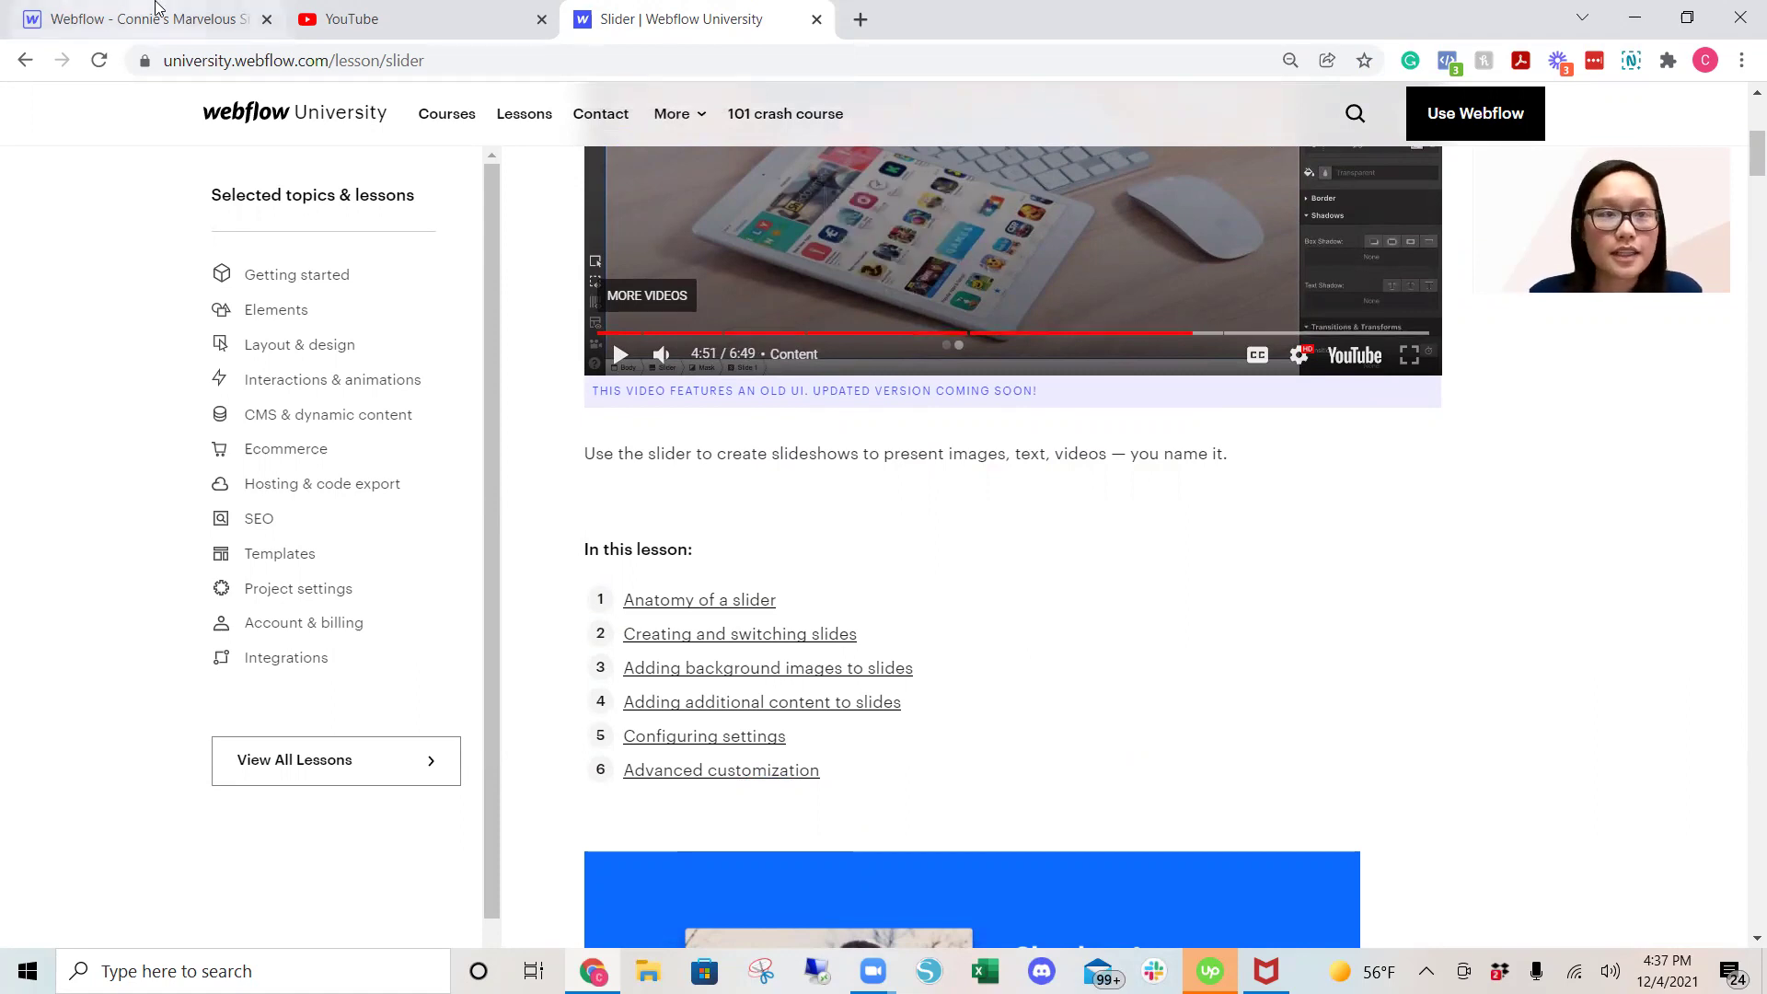
Return to the Designer, exit Preview, and bring the three-photo image row into view
click(221, 20)
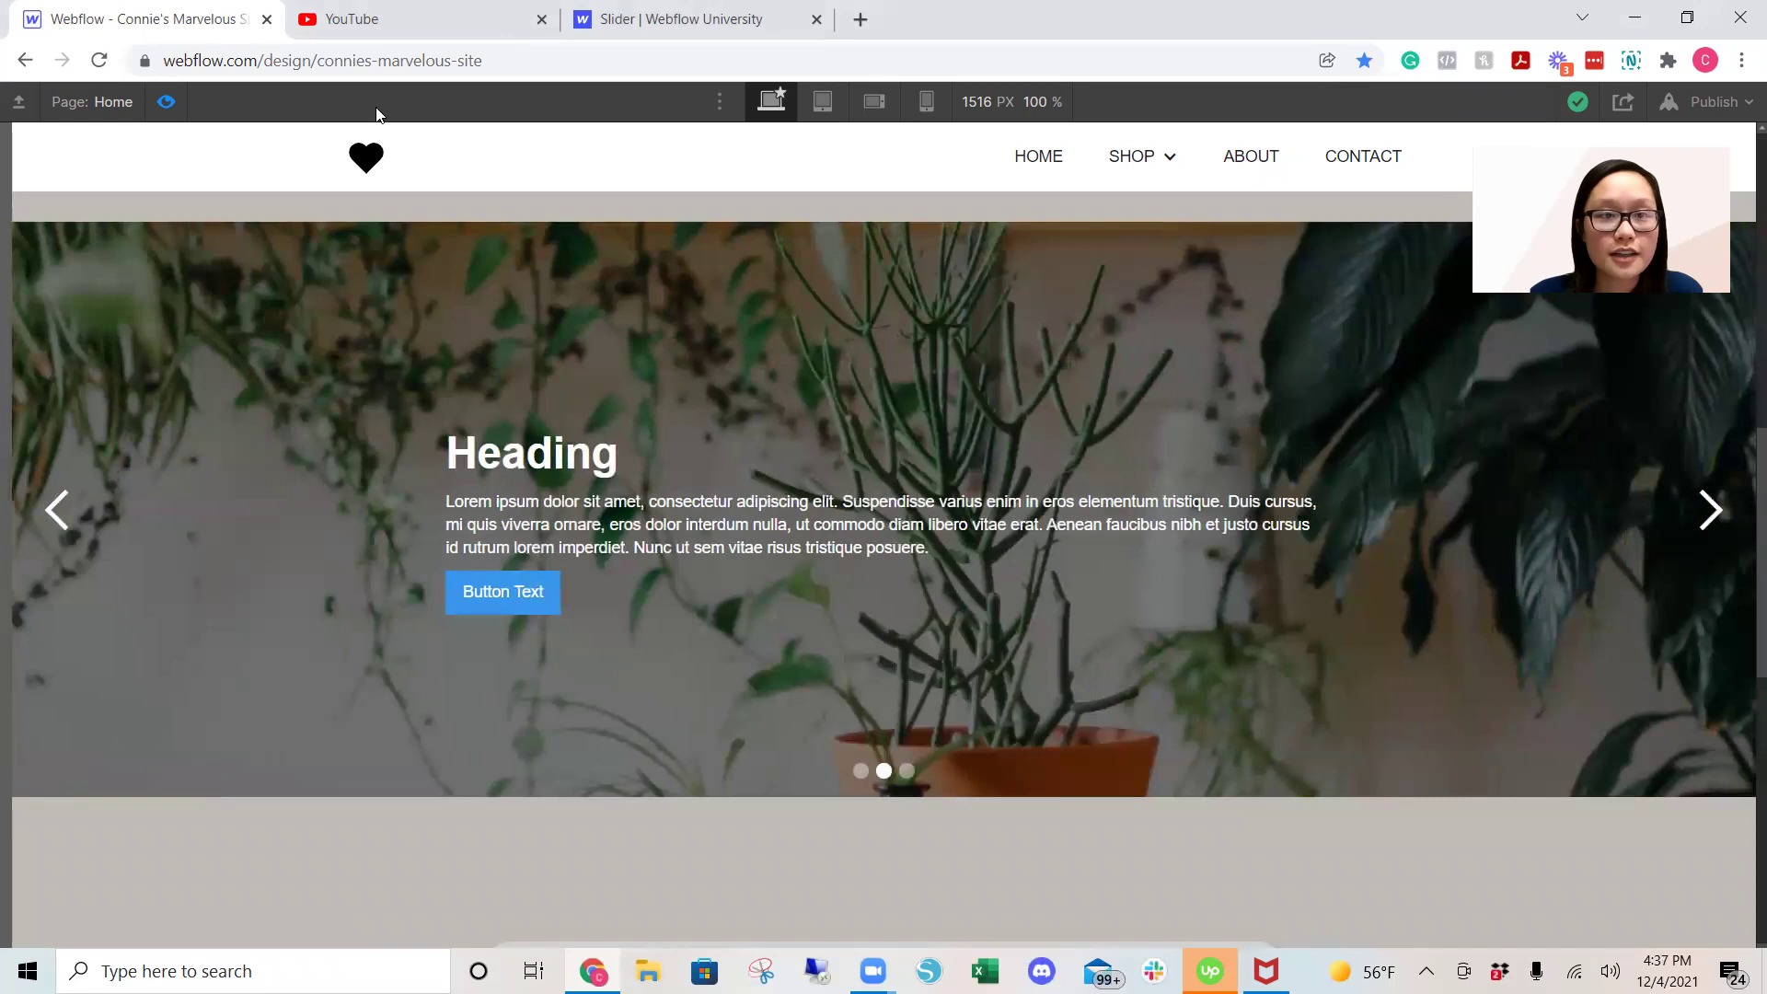
click(168, 103)
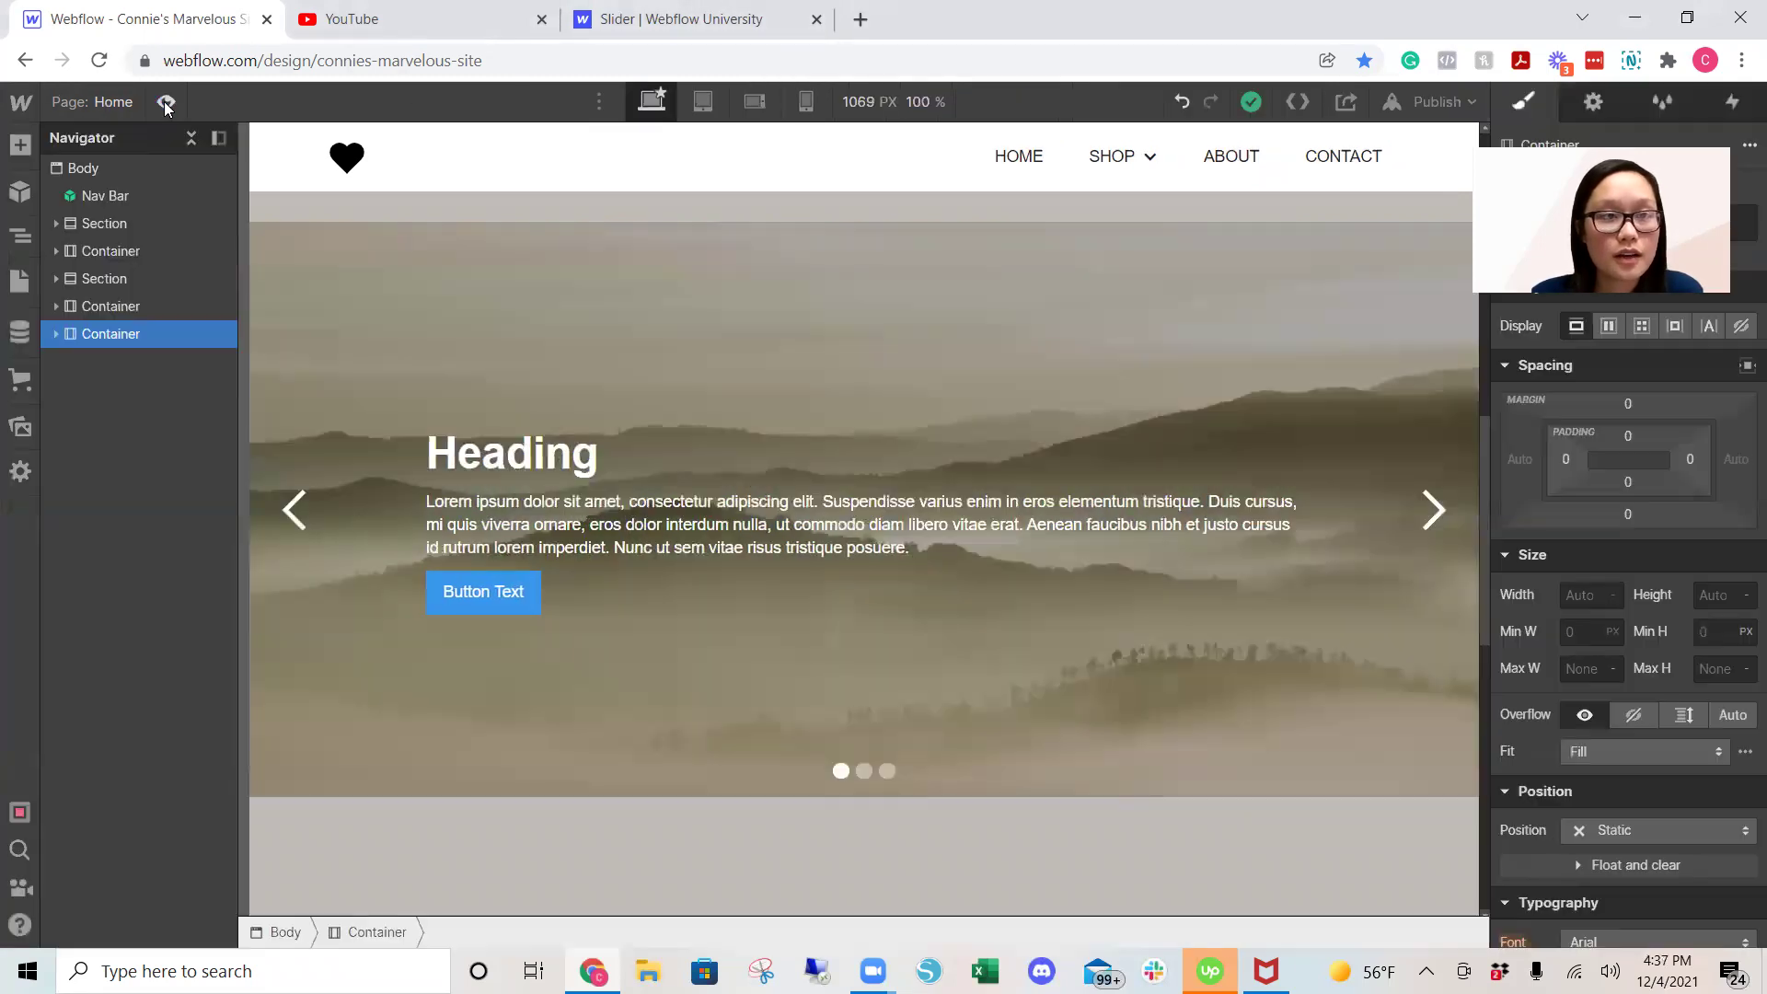
scroll(769, 665, down, 5)
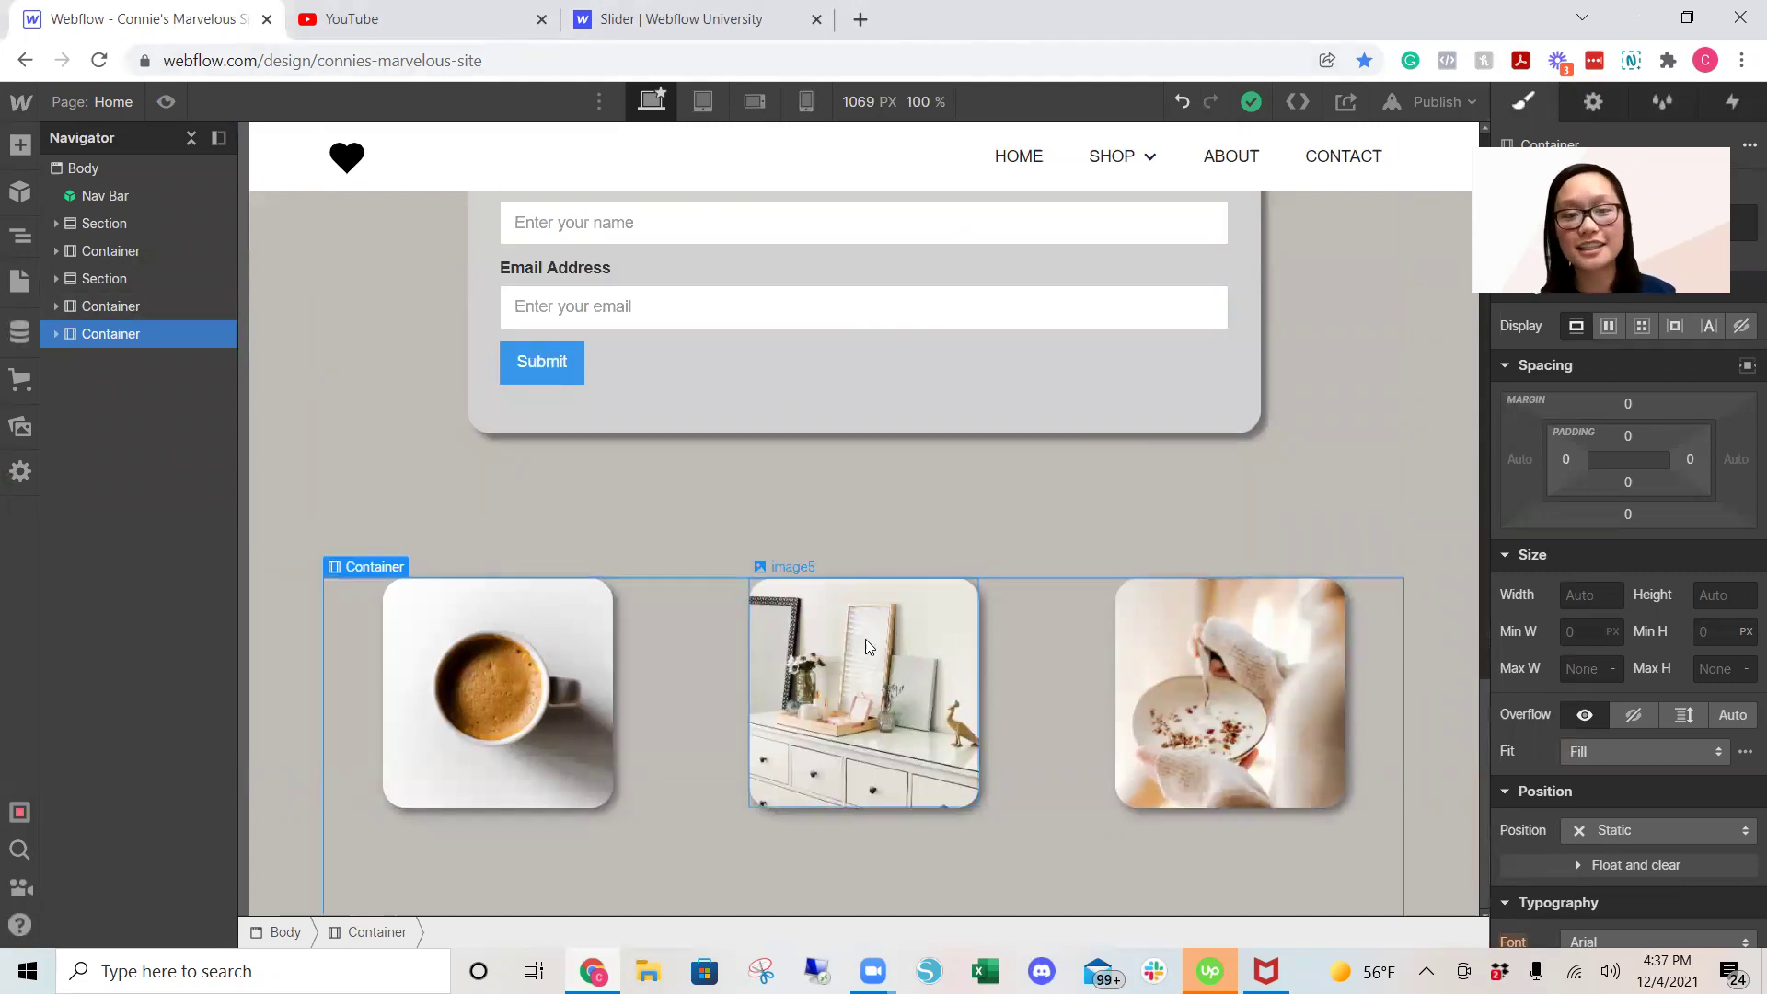
scroll(957, 635, up, 3)
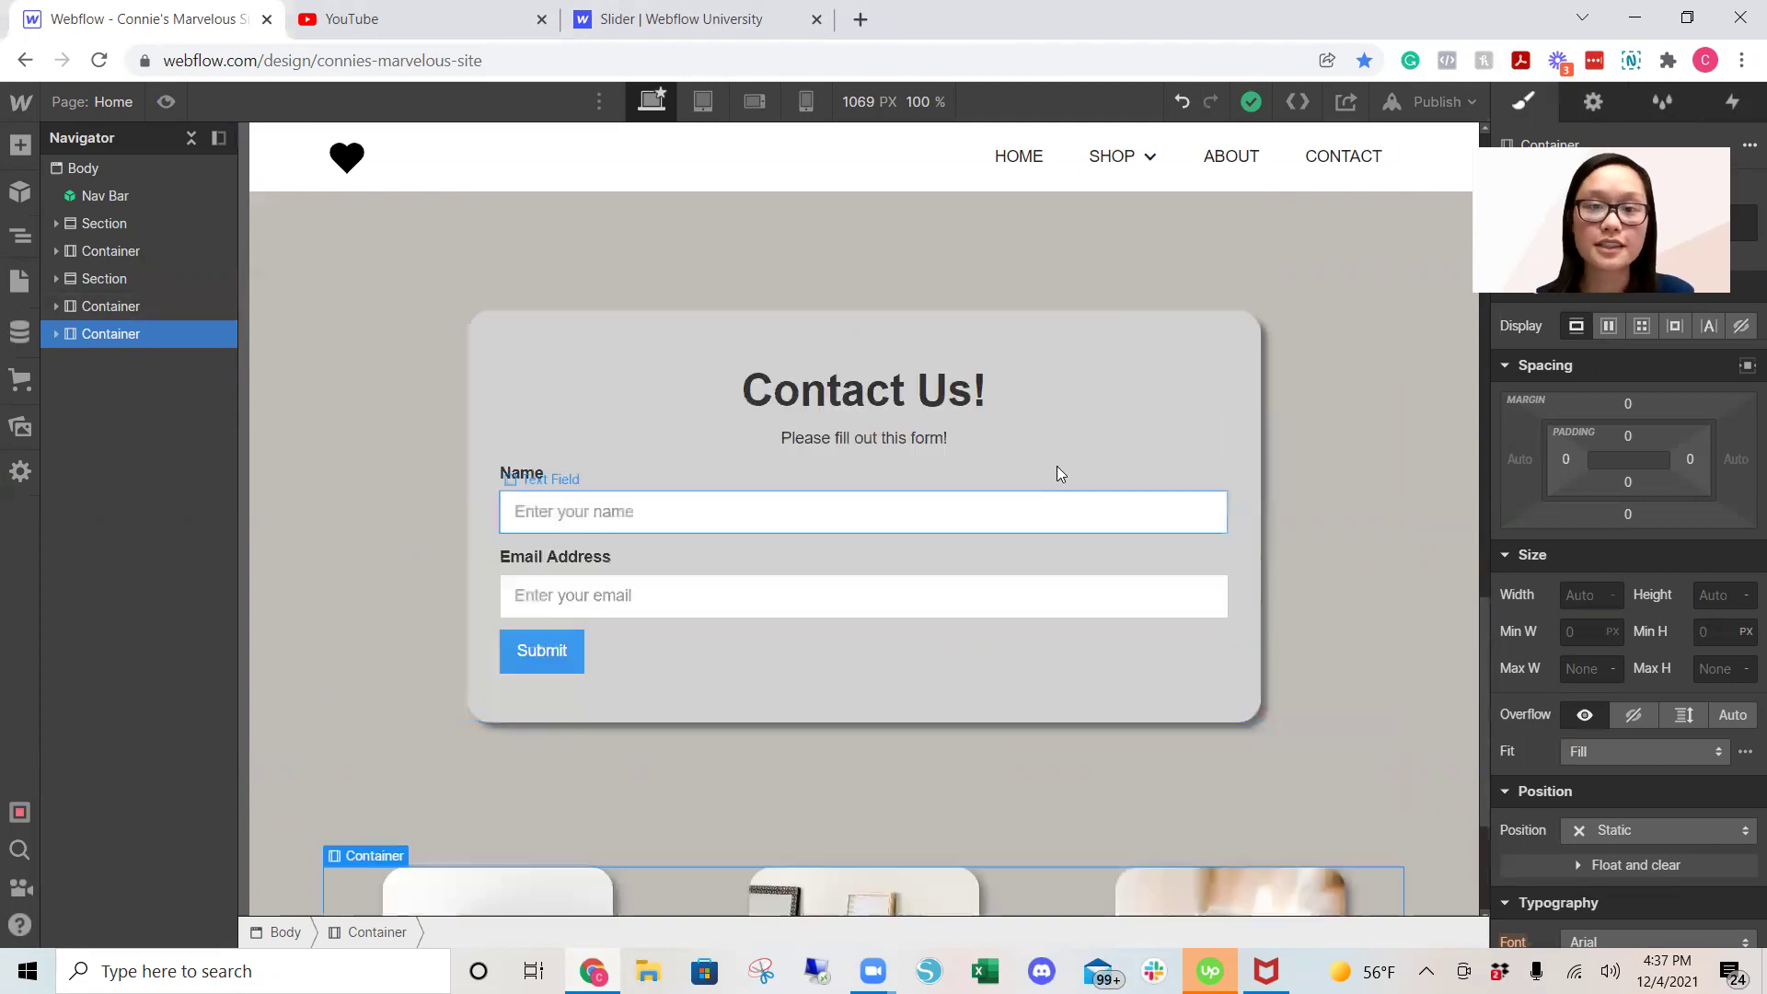
scroll(981, 682, down, 3)
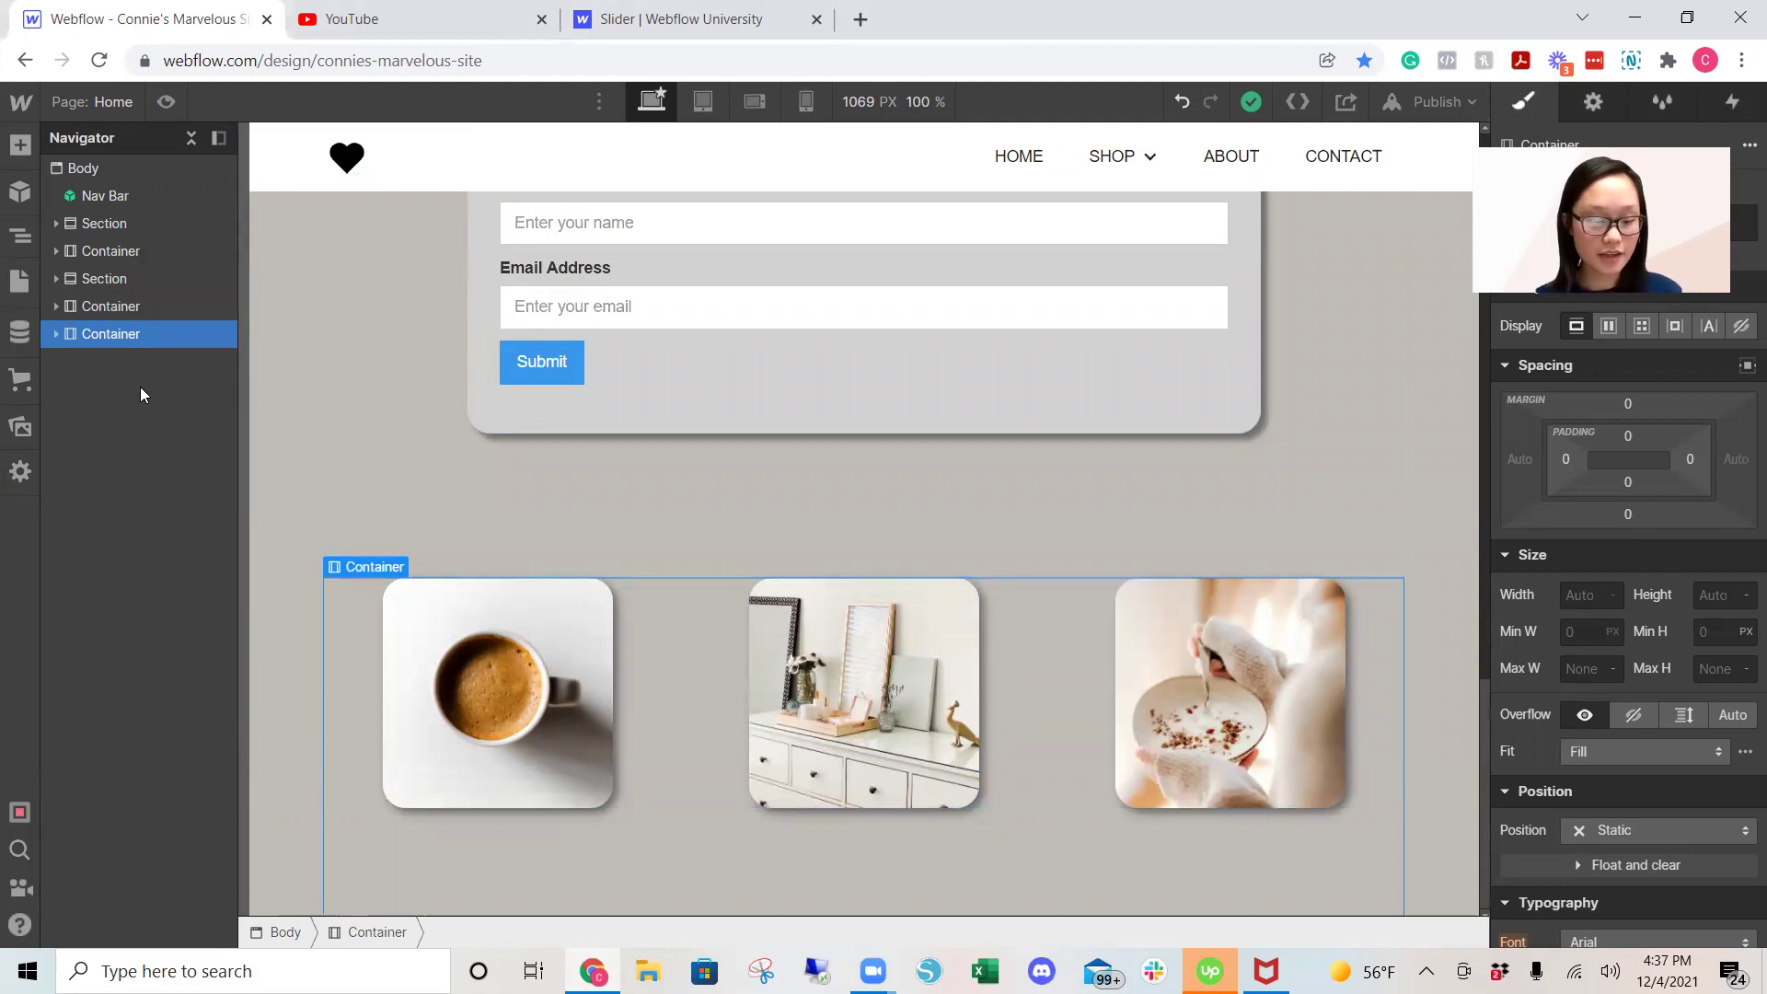
Insert a Slider element using the Ctrl+E search for 'slider'
key(ctrl+e)
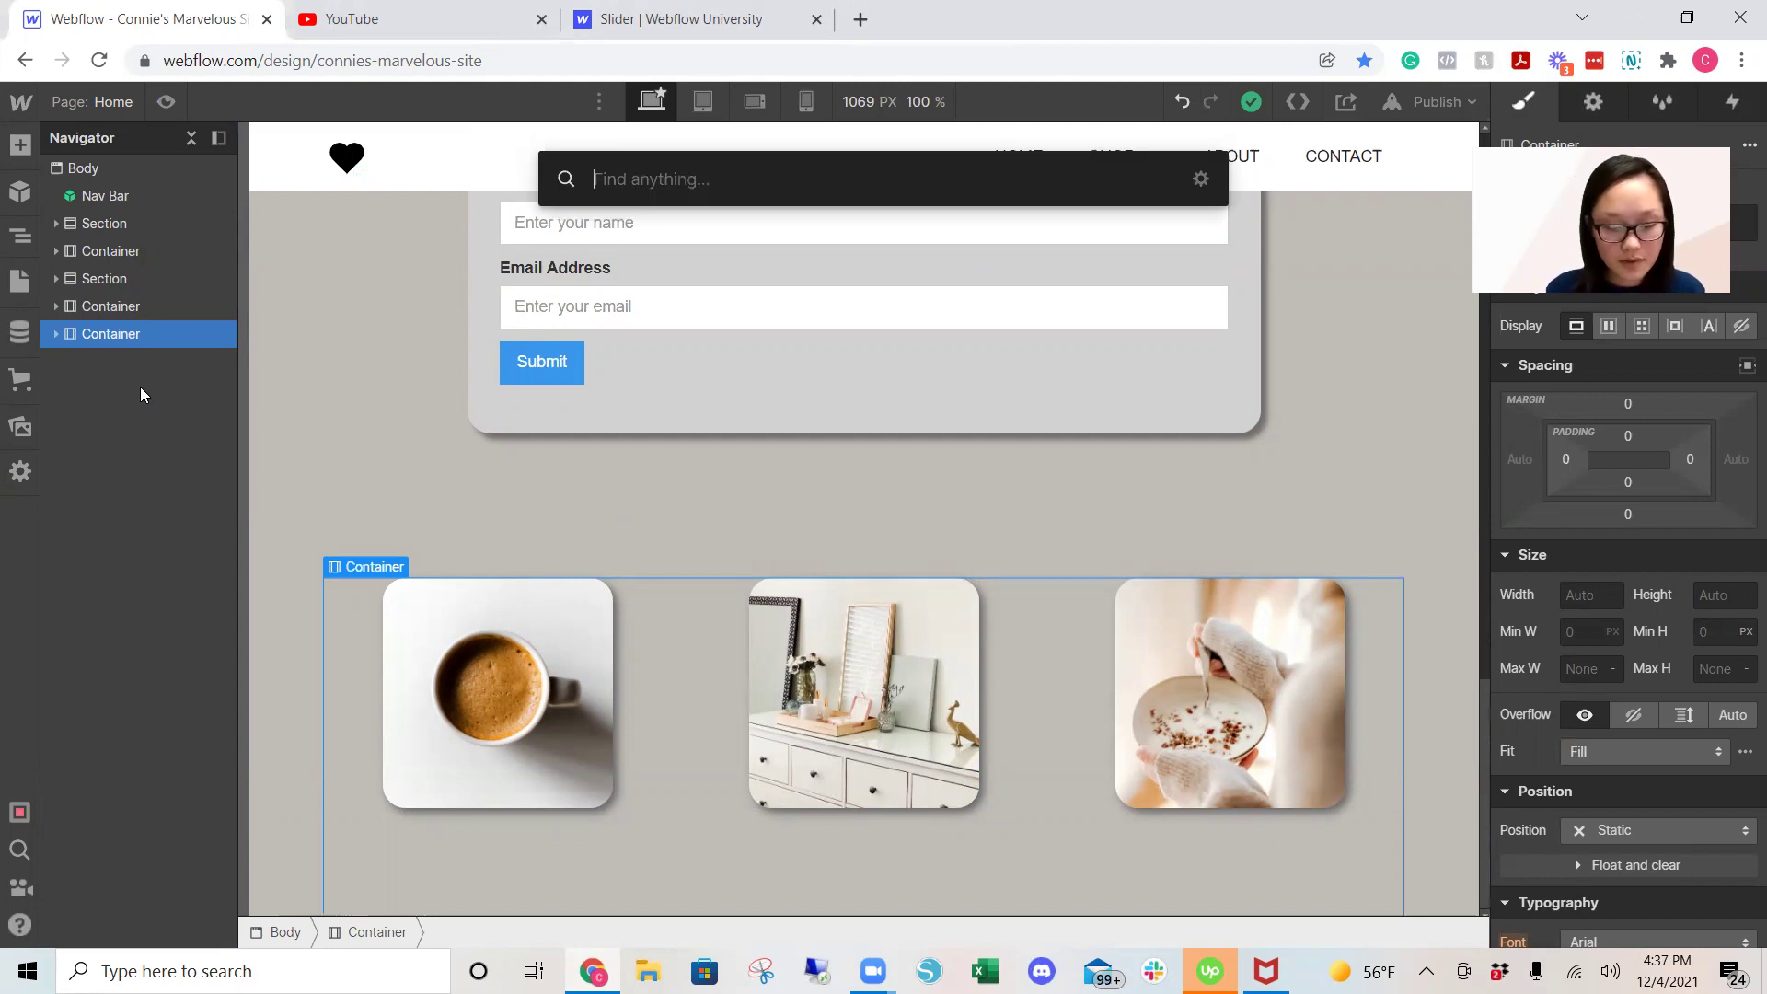
text(sl)
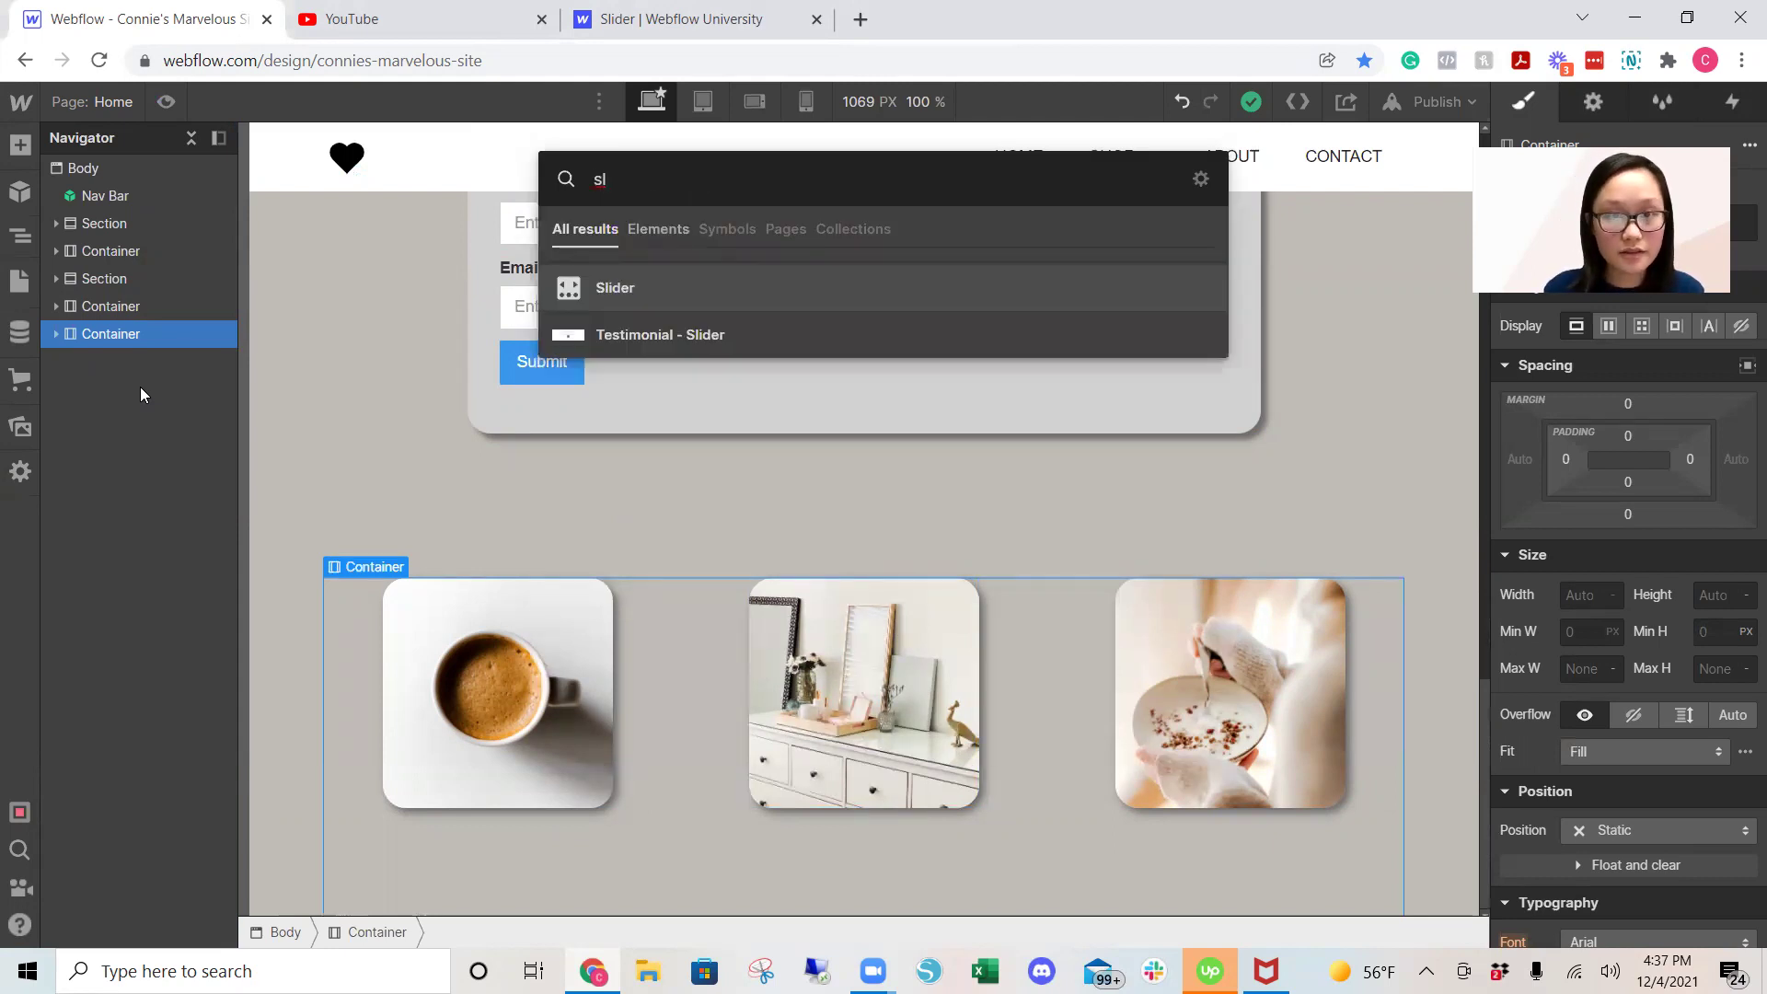
key(BackSpace)
text(lider)
key(Return)
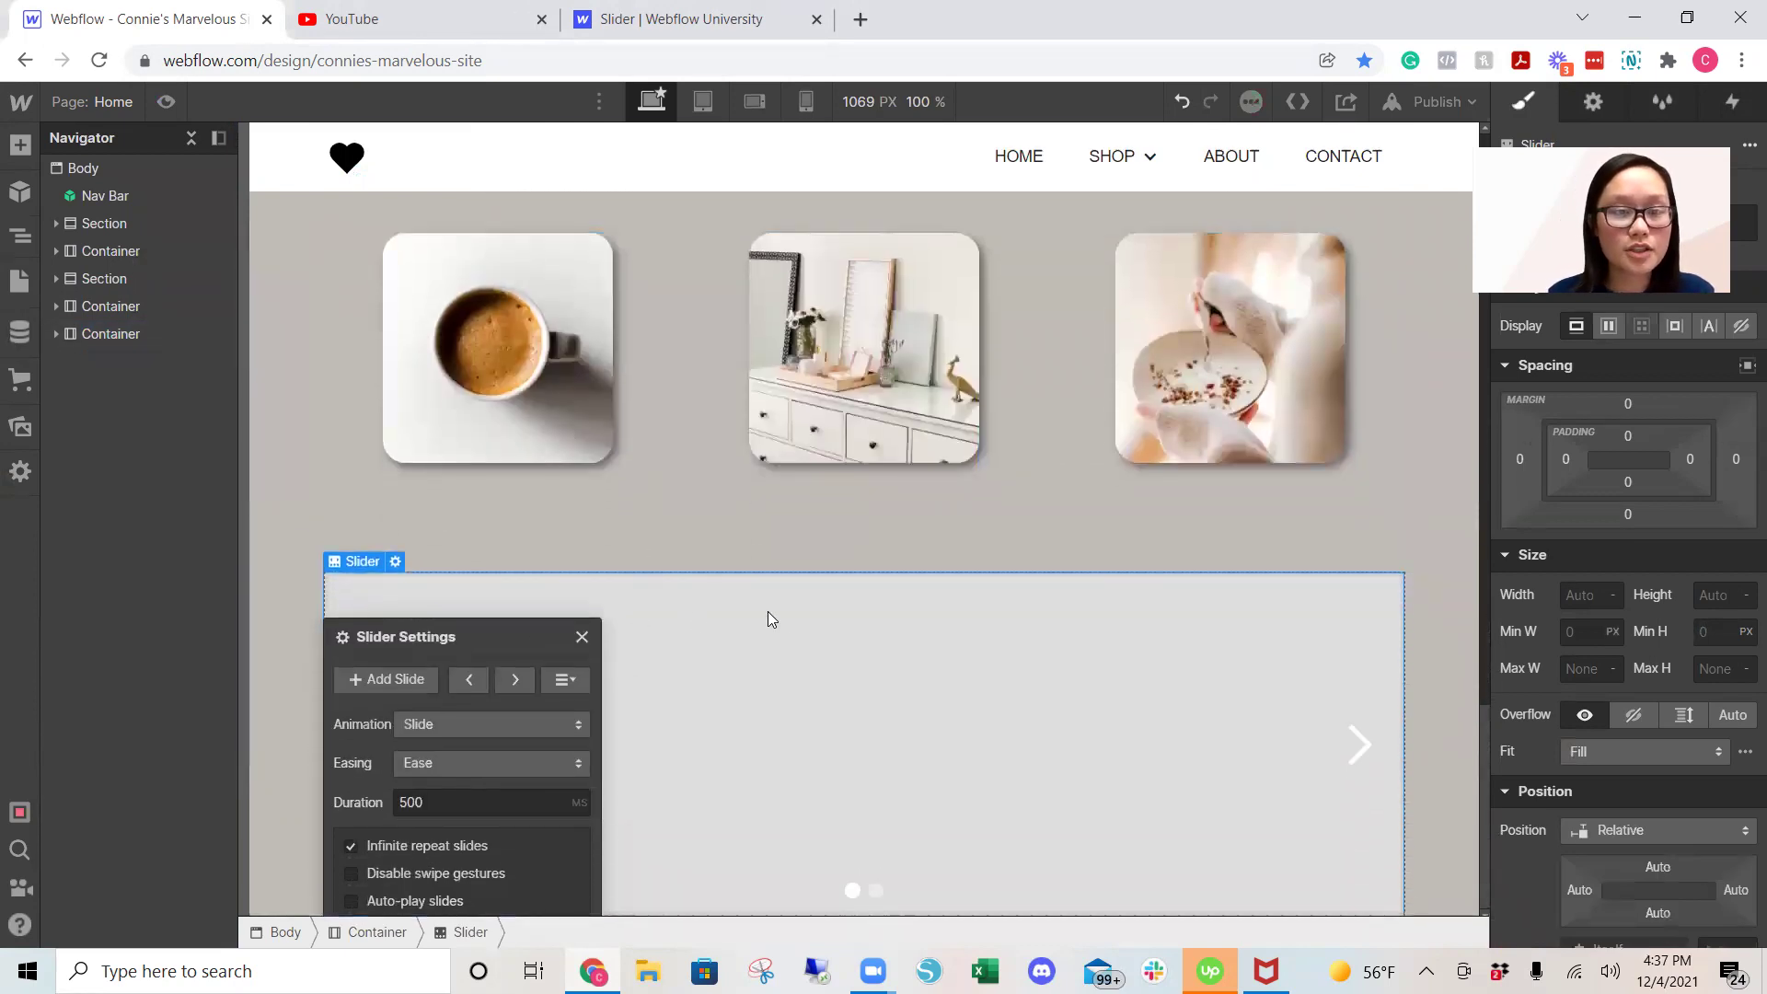
Move the Slider out of the image-card container so it sits above it in the Navigator
click(112, 335)
click(57, 333)
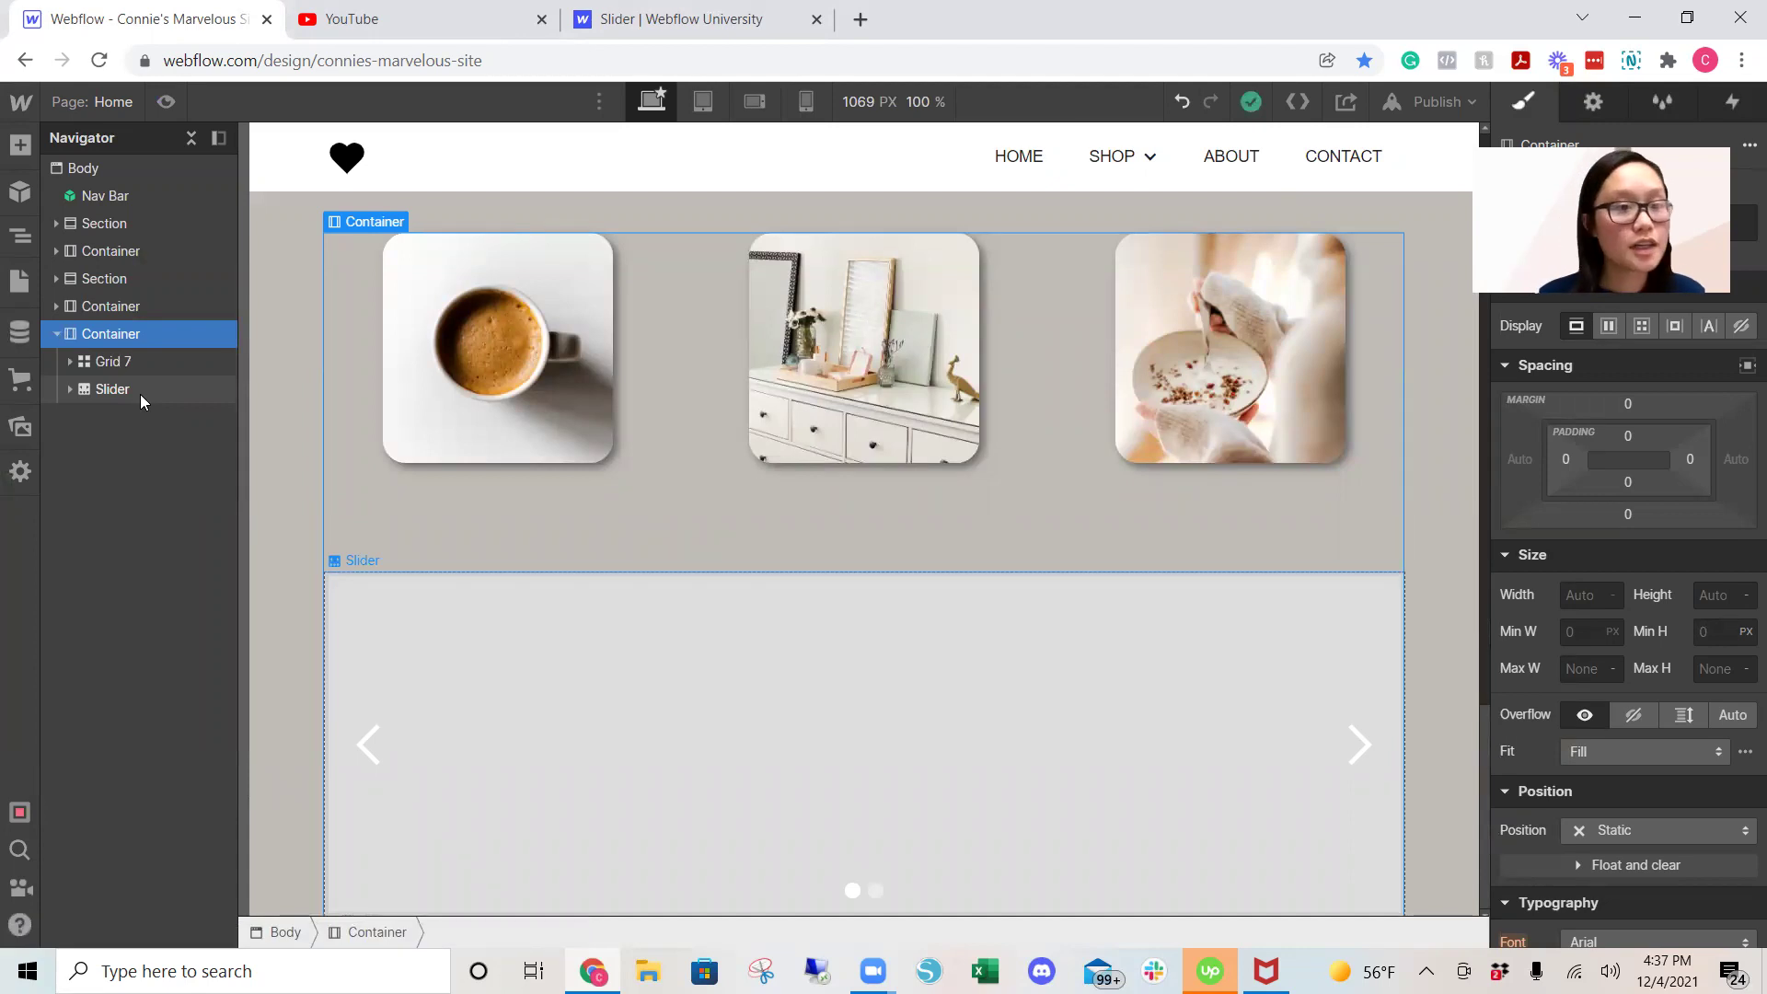
drag(139, 394, 138, 329)
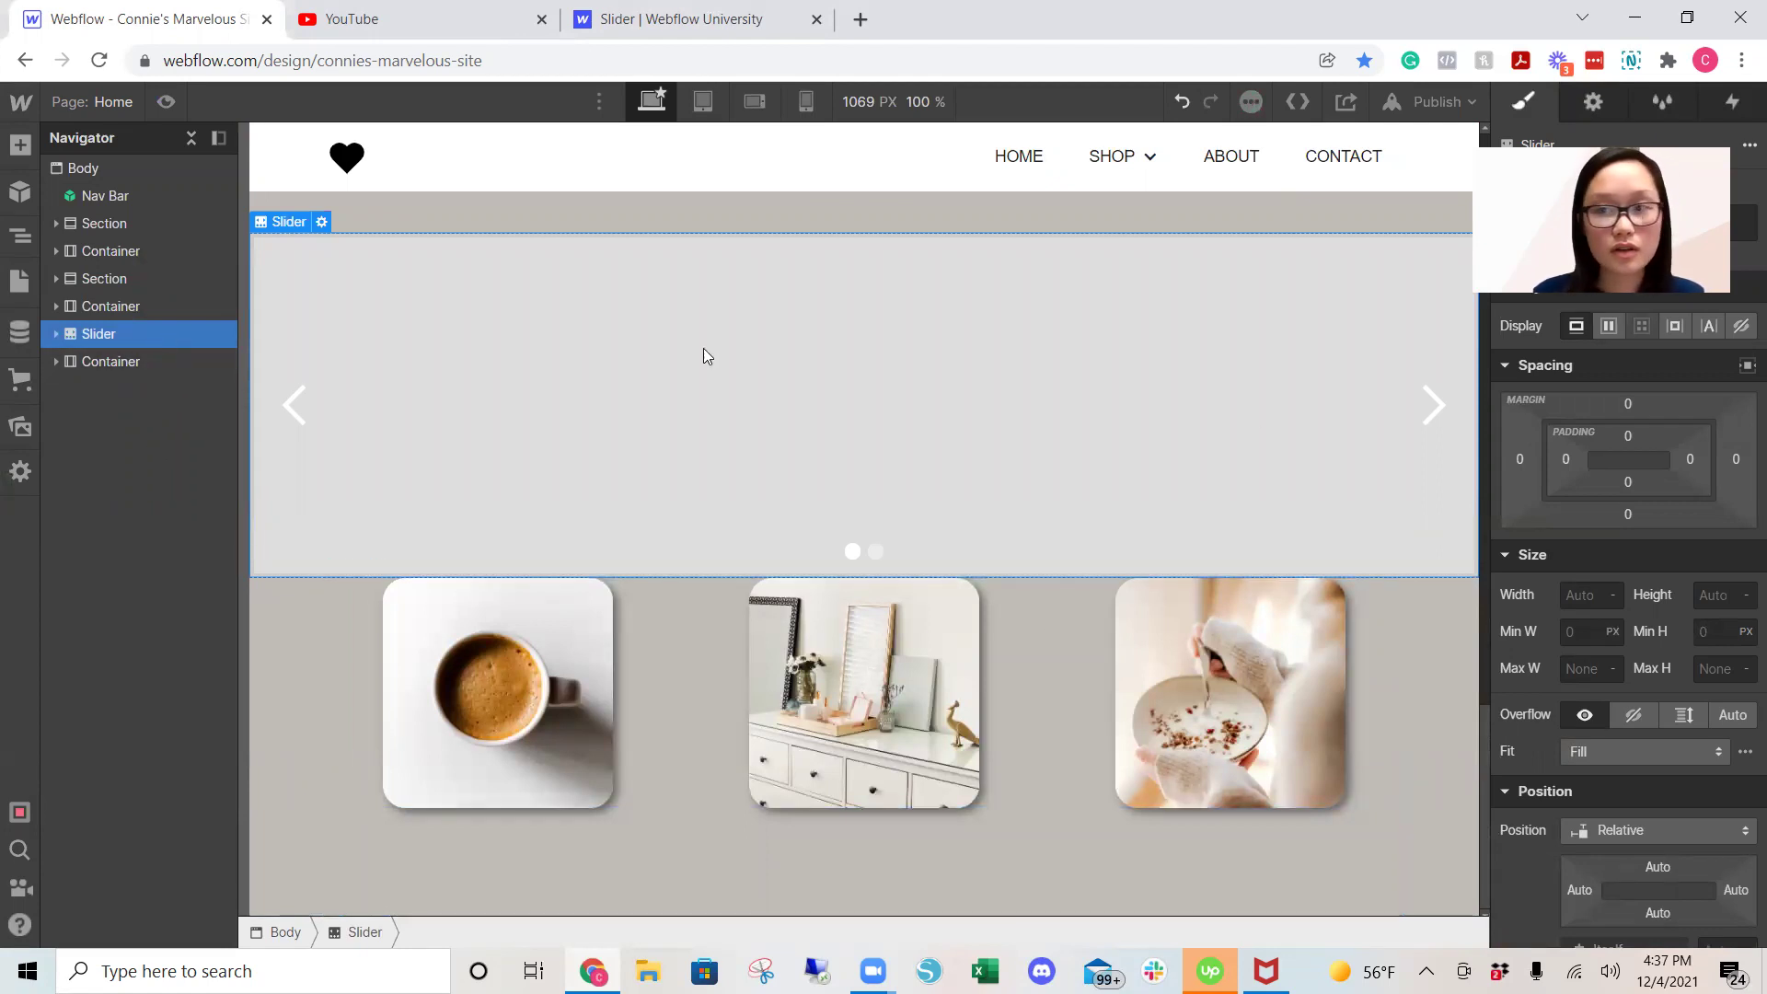
Give the image-card container a 155 px top margin below the slider
click(1626, 518)
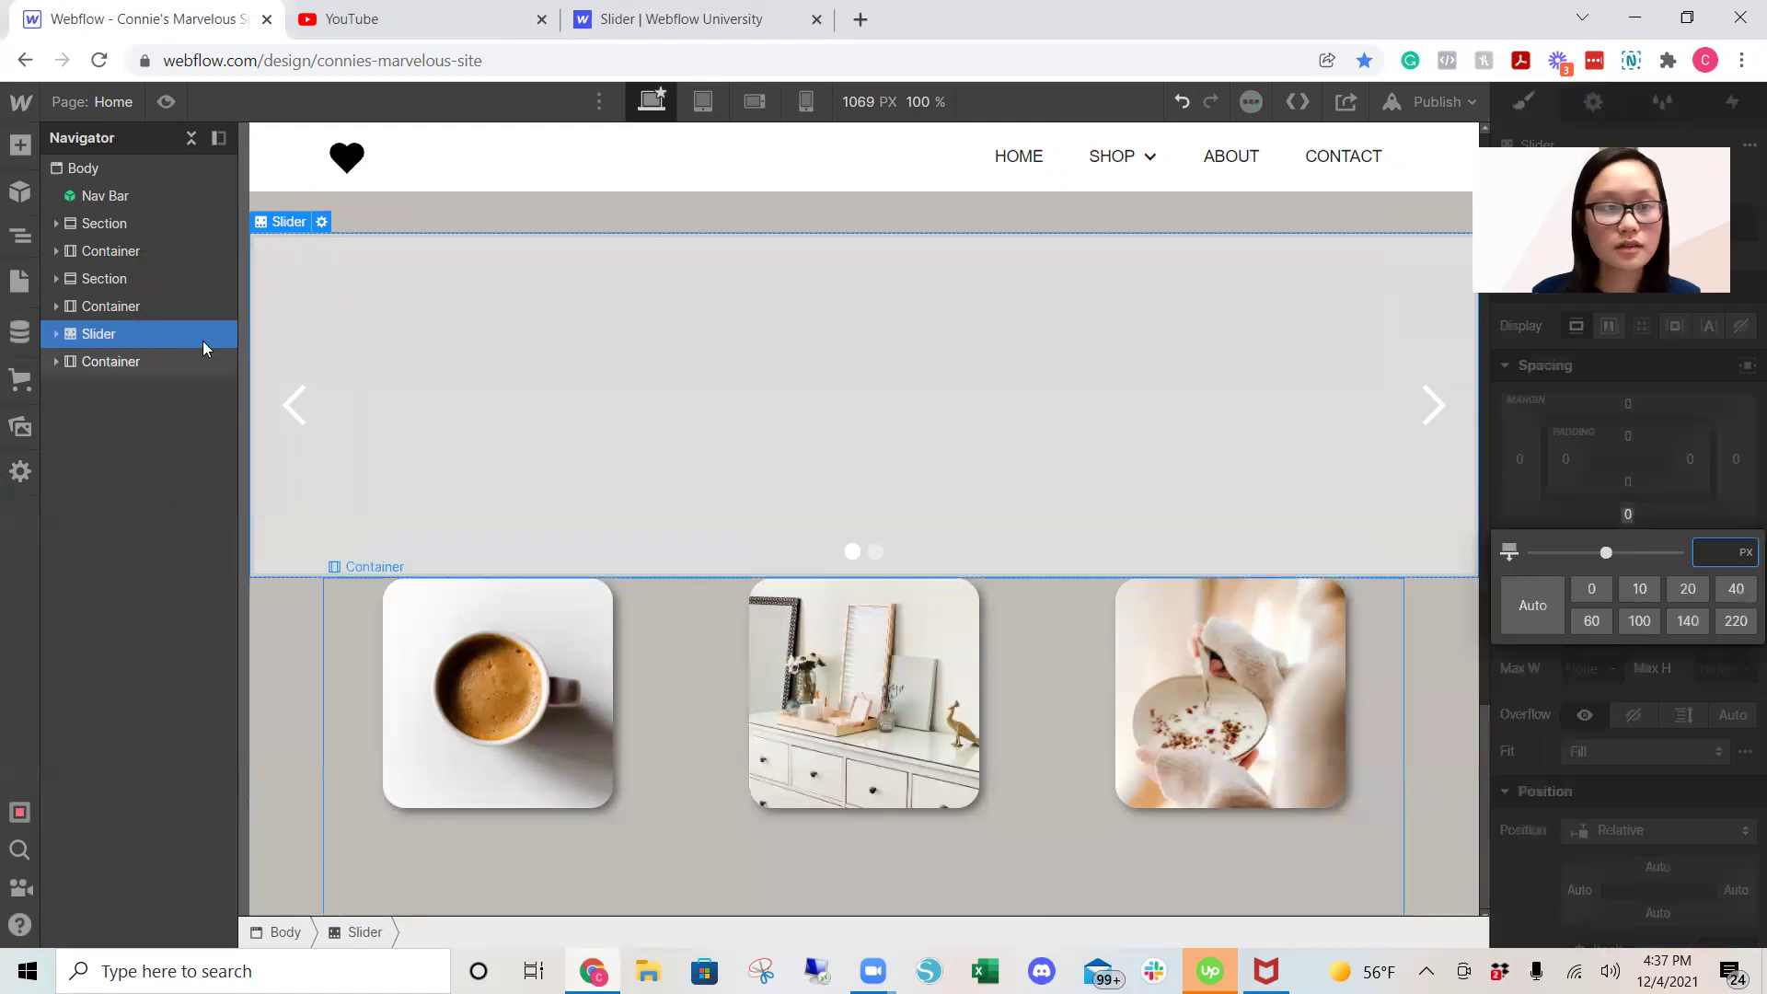
click(133, 359)
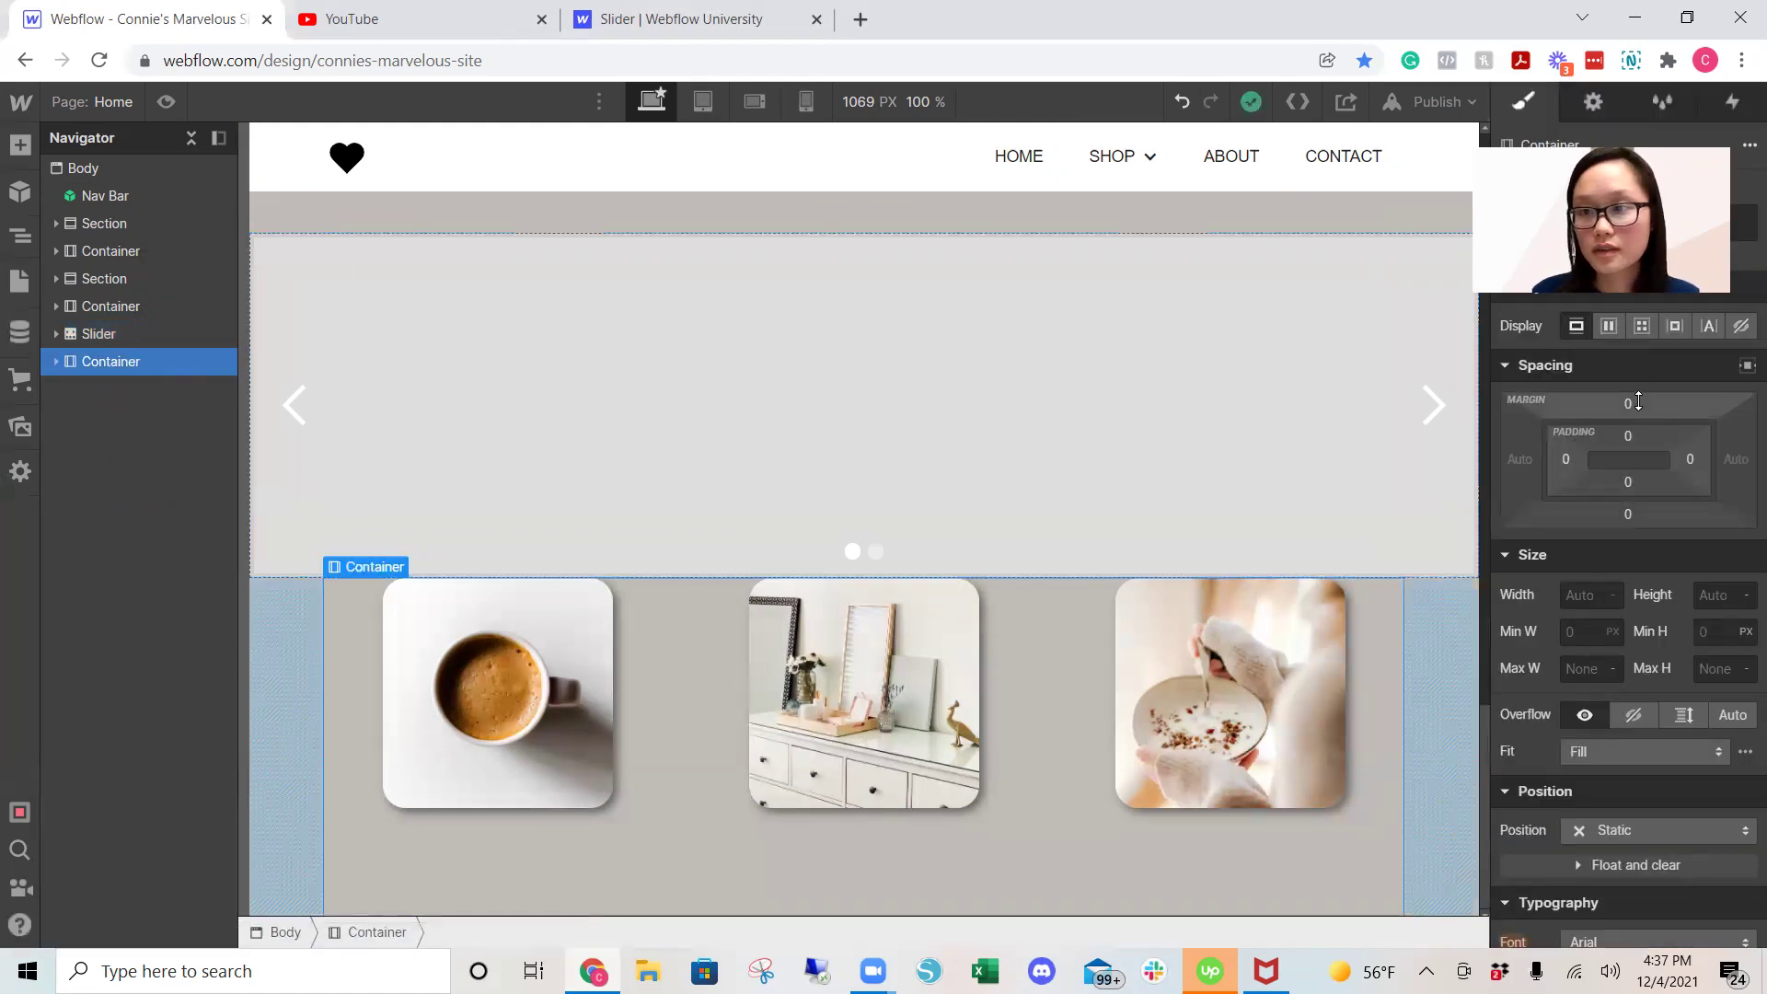
drag(1633, 406, 1629, 246)
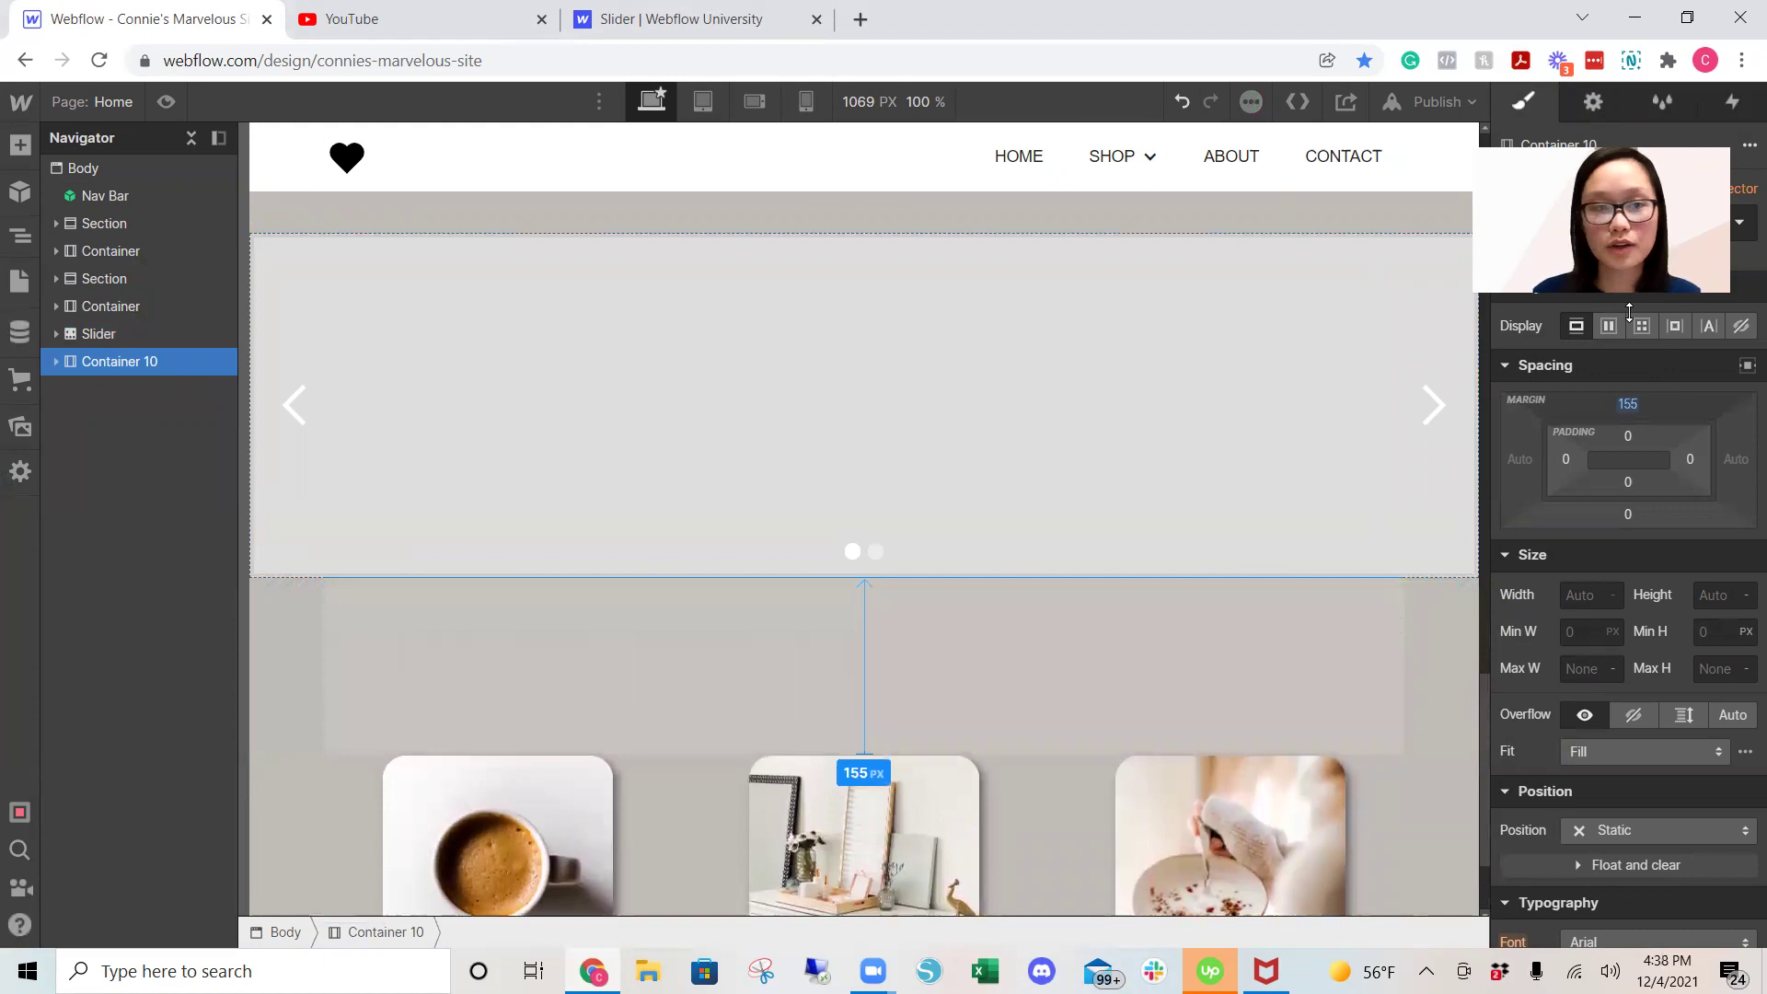
click(140, 334)
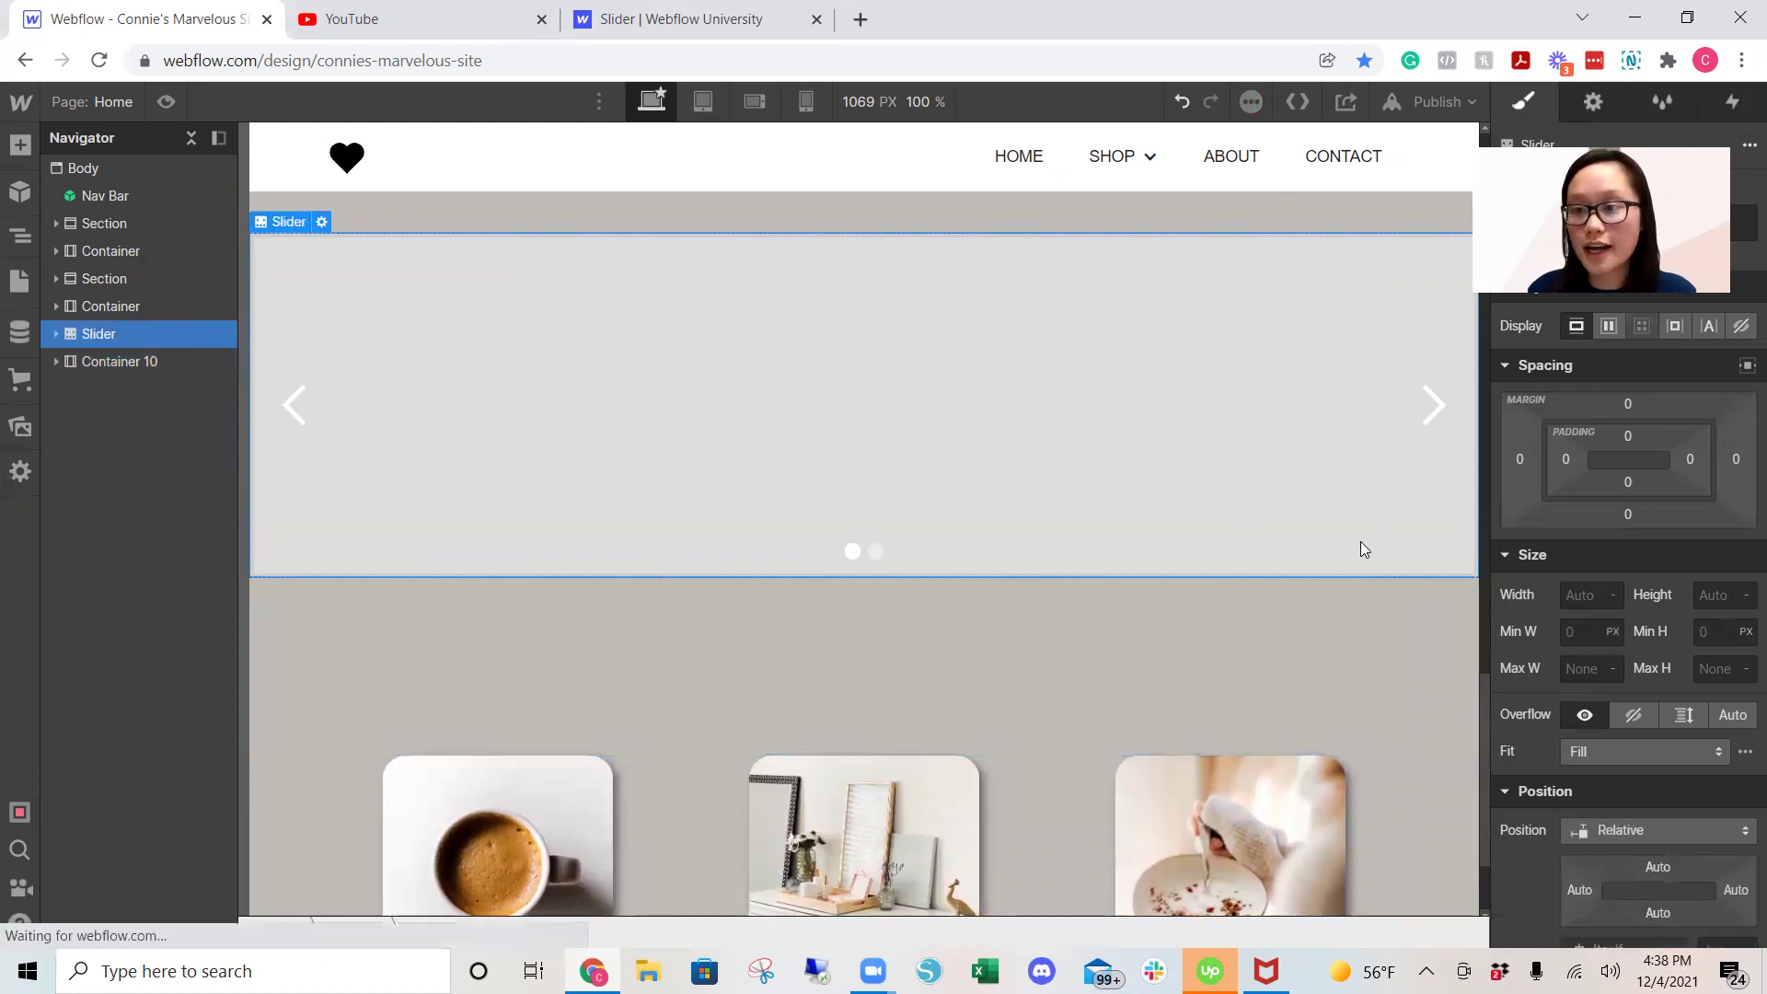
Set the slider's height to 500 px, expand Slider 4 and its Mask, and select Slide 1
click(1708, 593)
text(500)
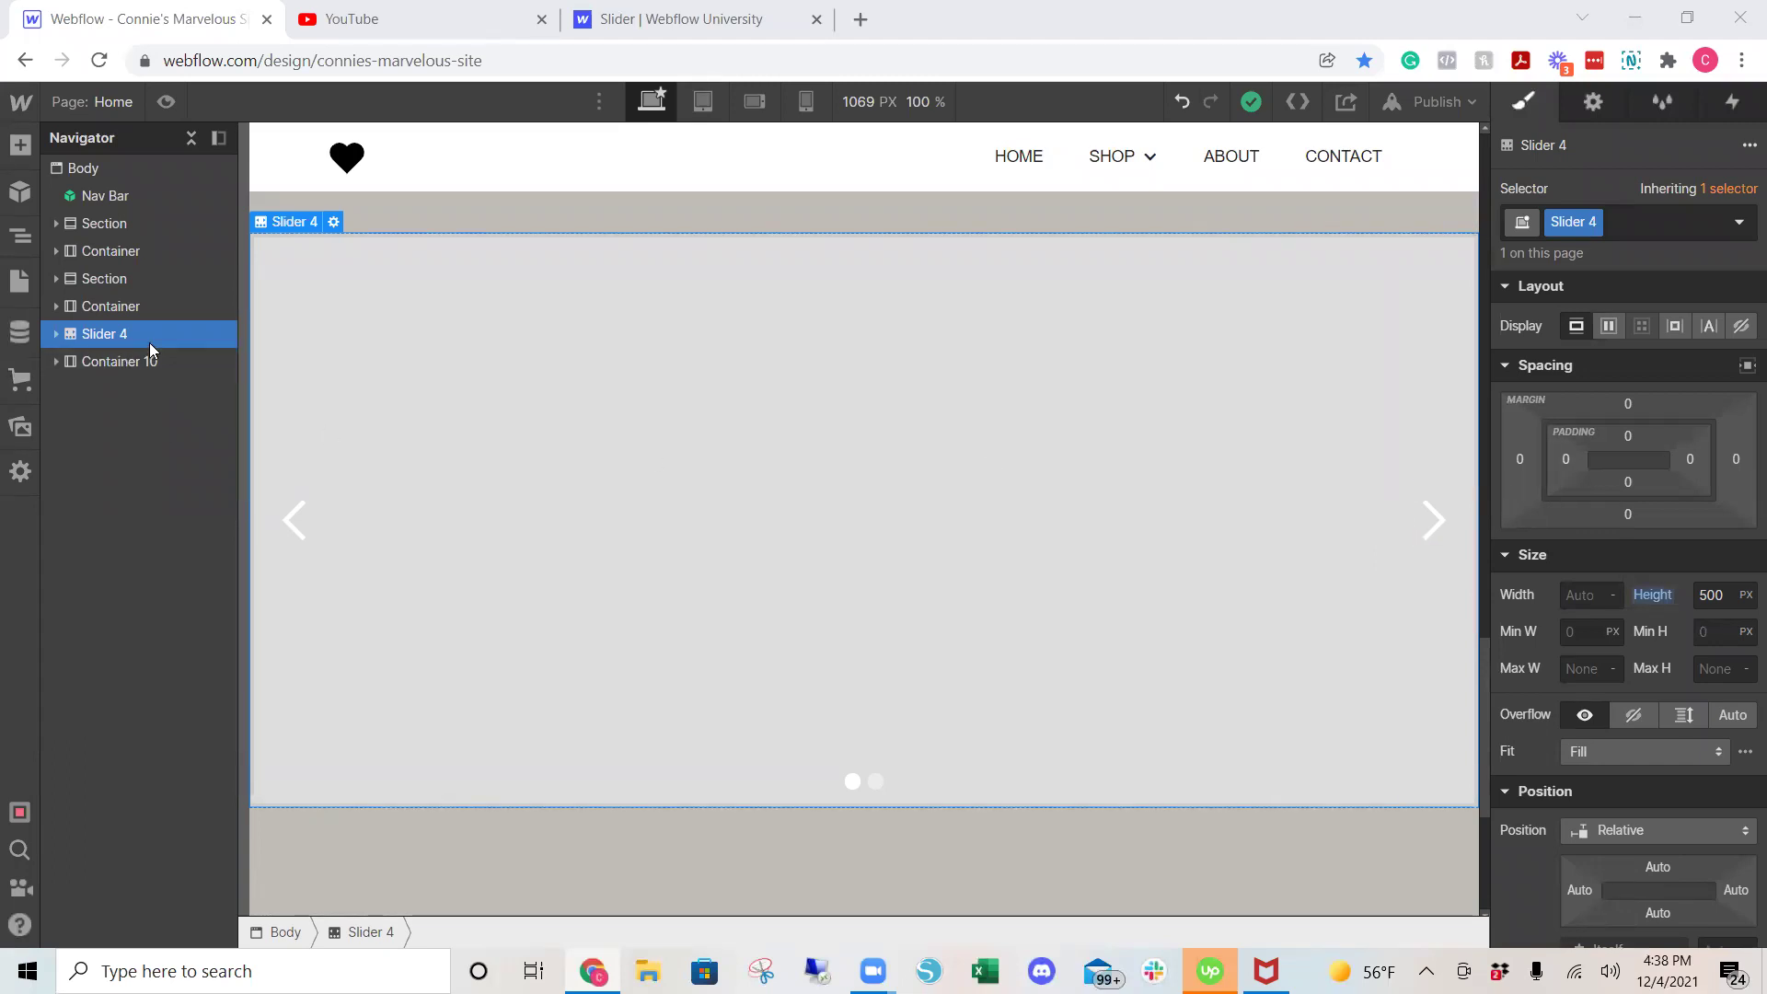
click(57, 334)
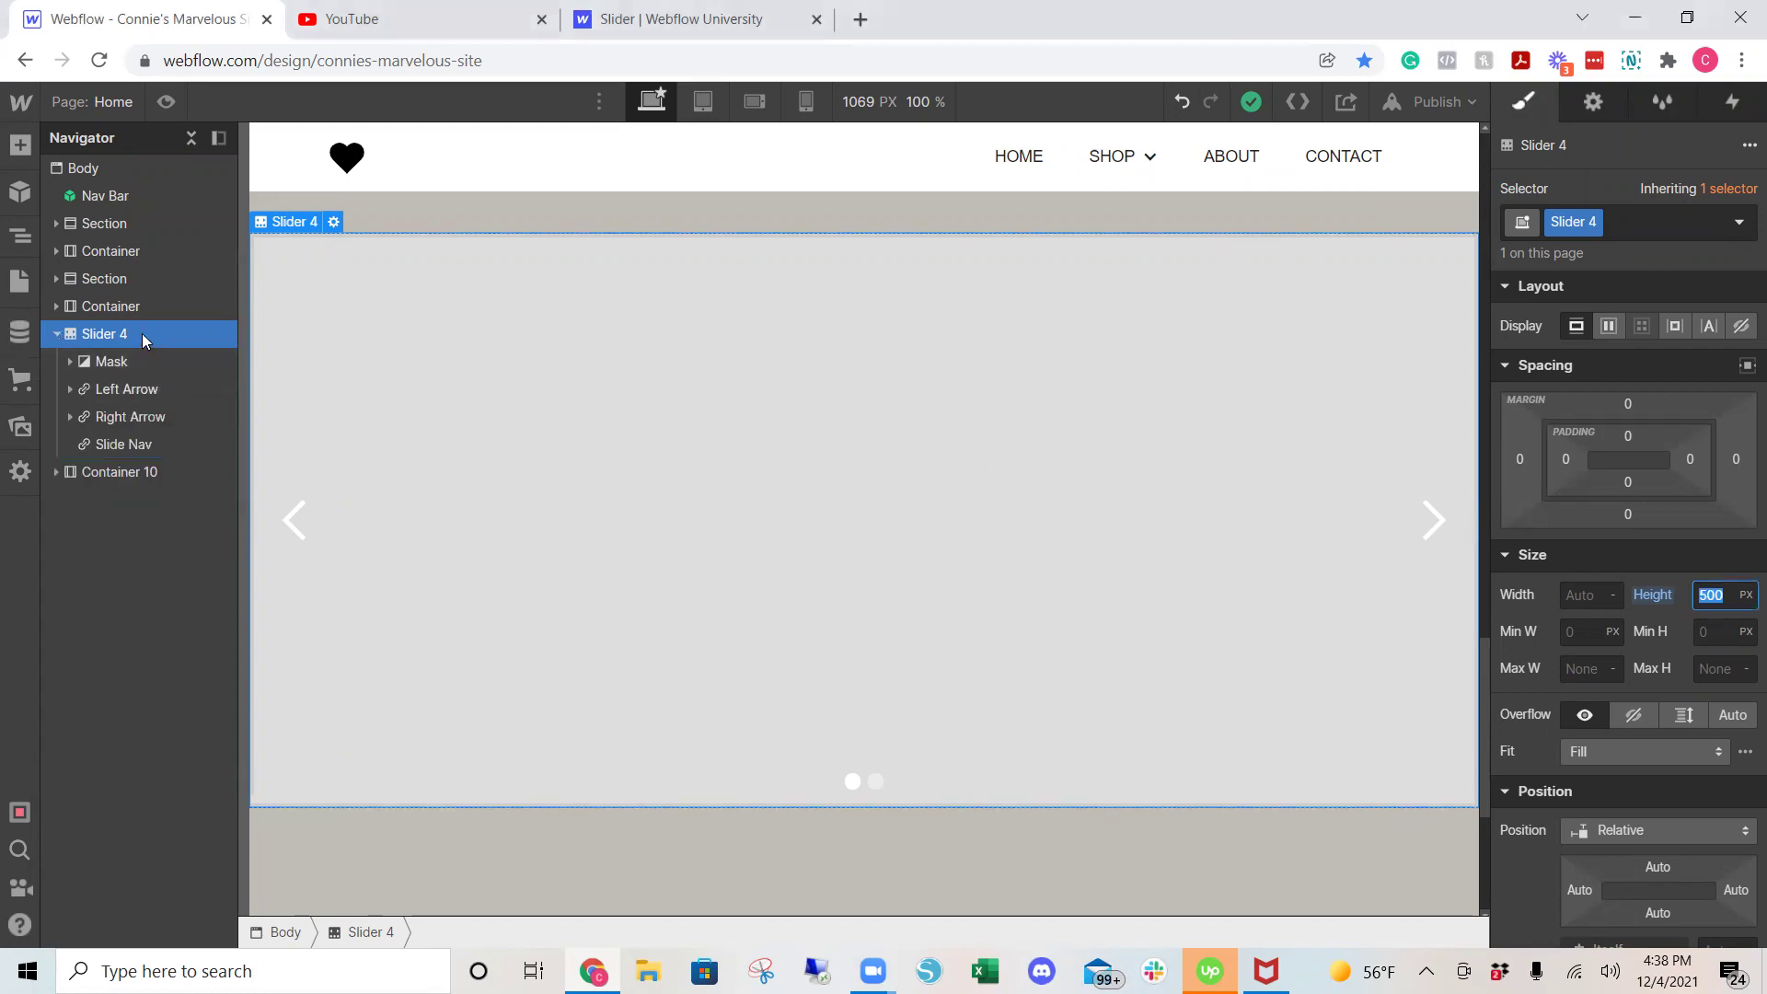
click(70, 360)
click(140, 391)
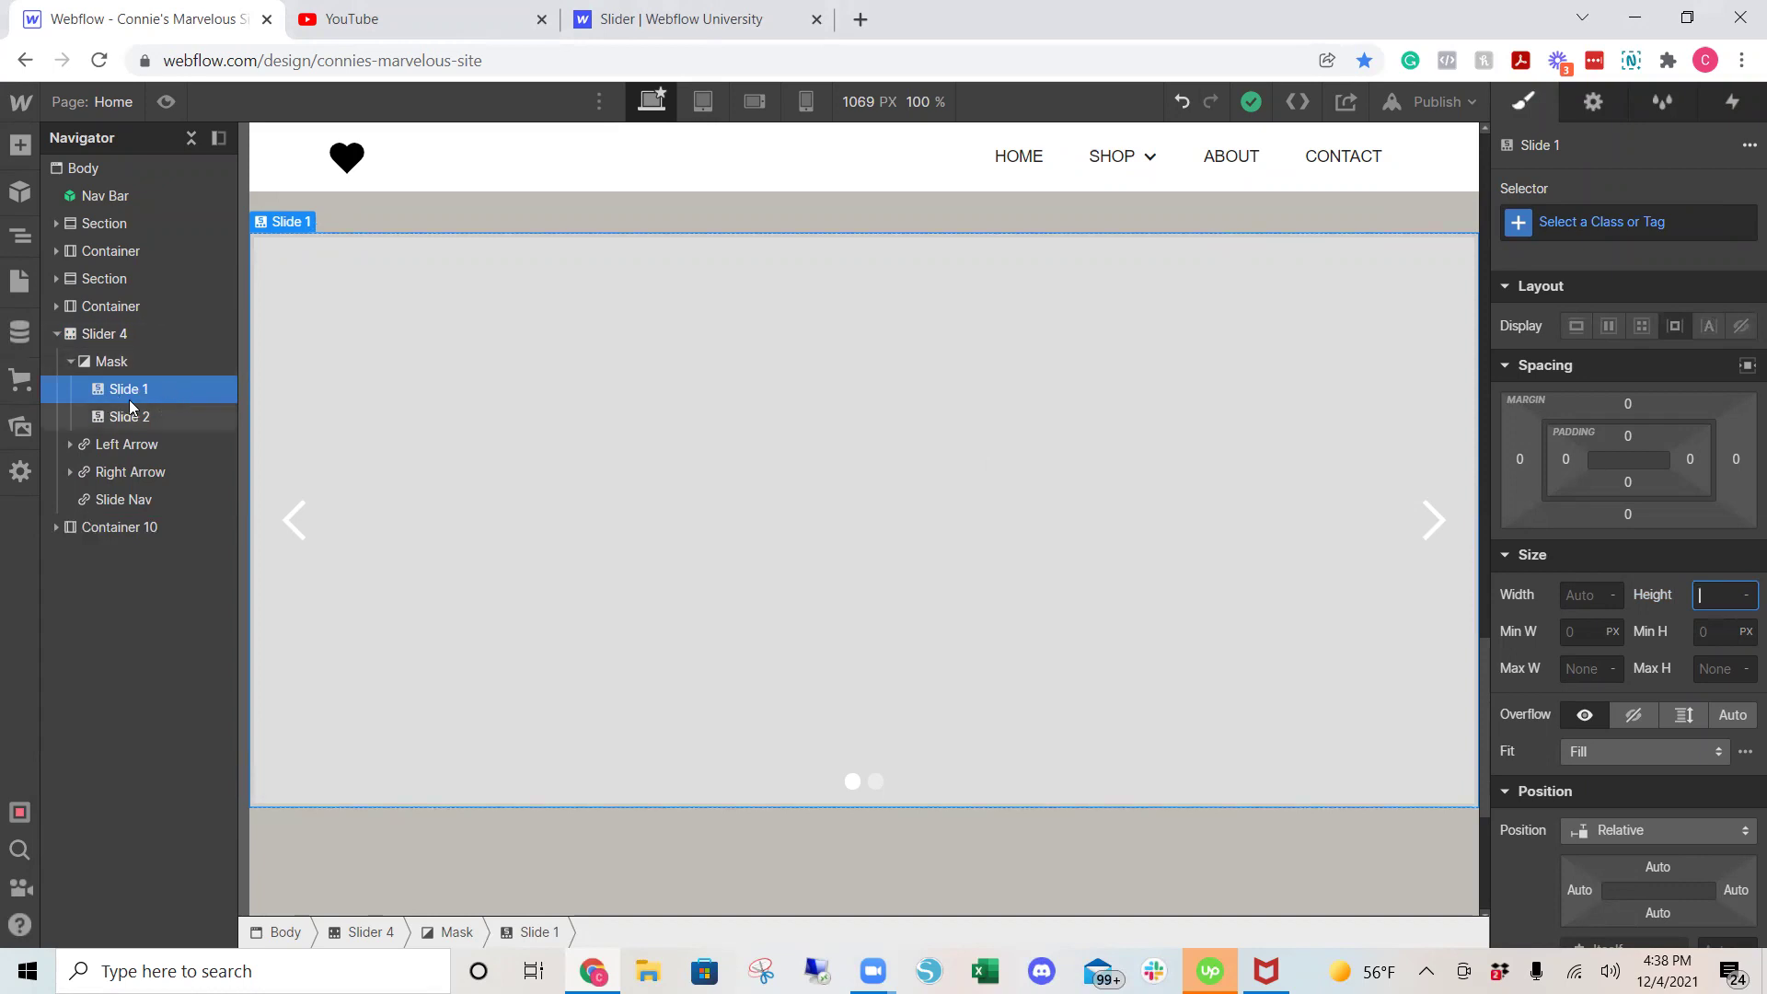
Give Slide 4 the misty hills photo as a background image sized to Cover
scroll(1658, 448, down, 5)
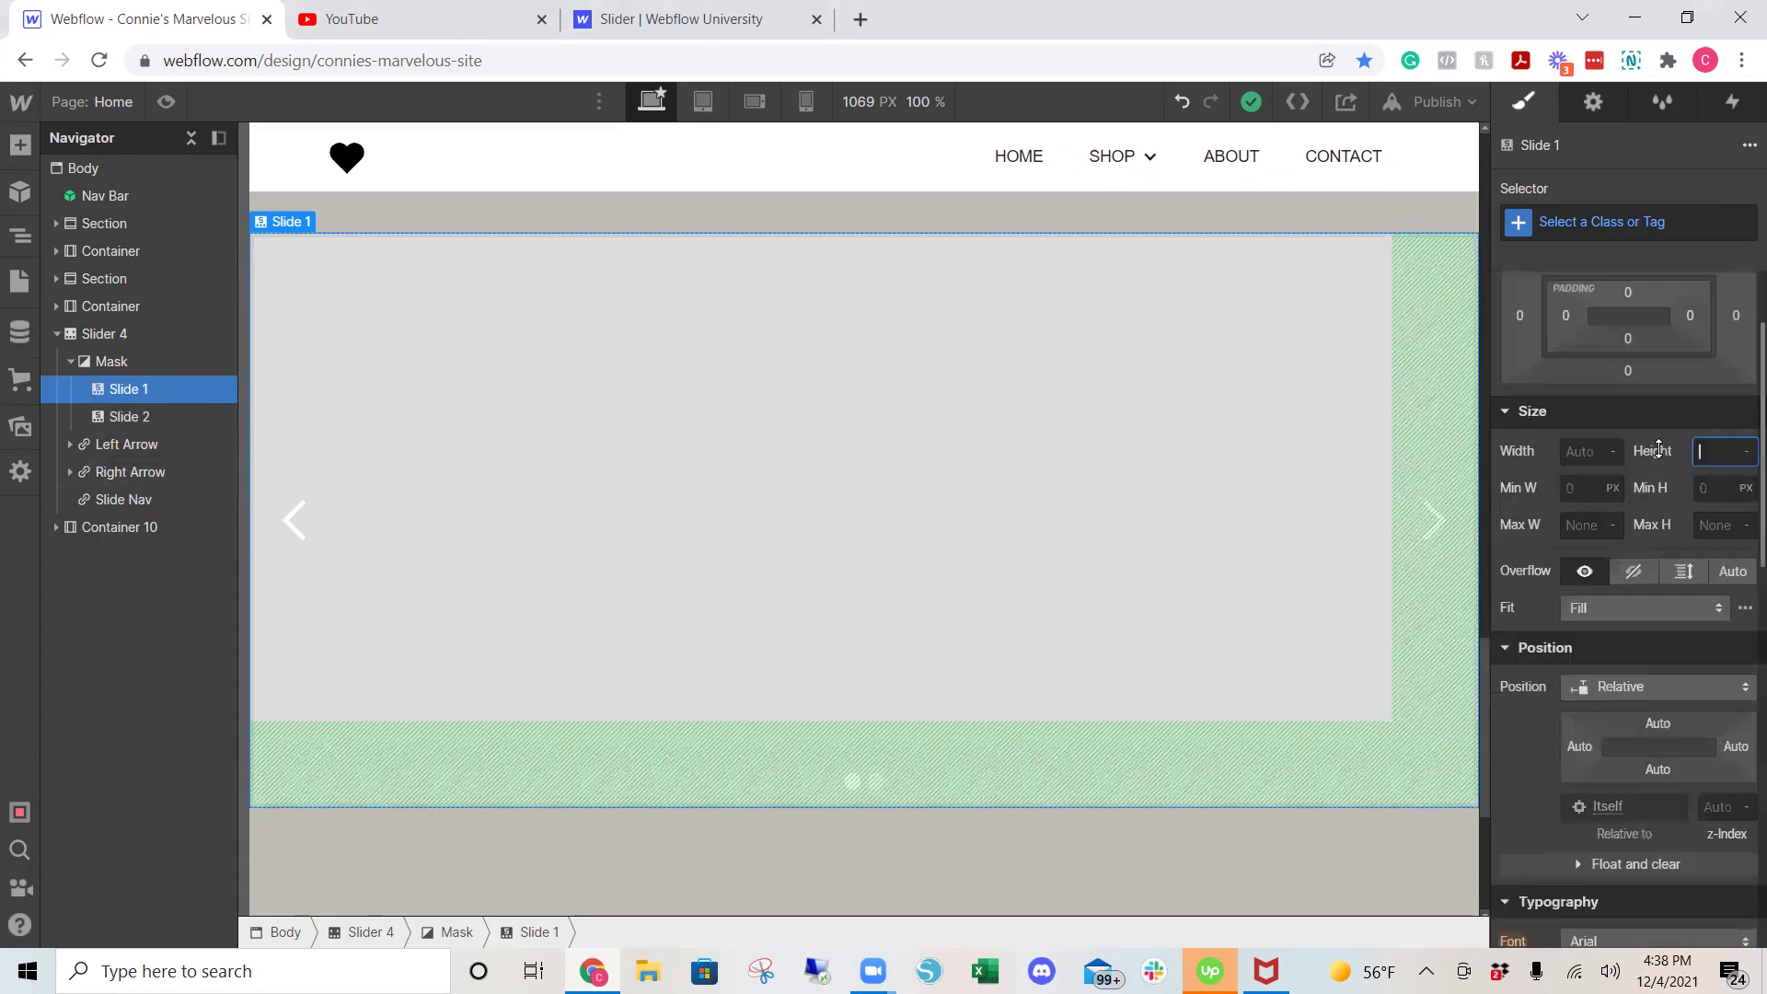
scroll(1658, 448, down, 6)
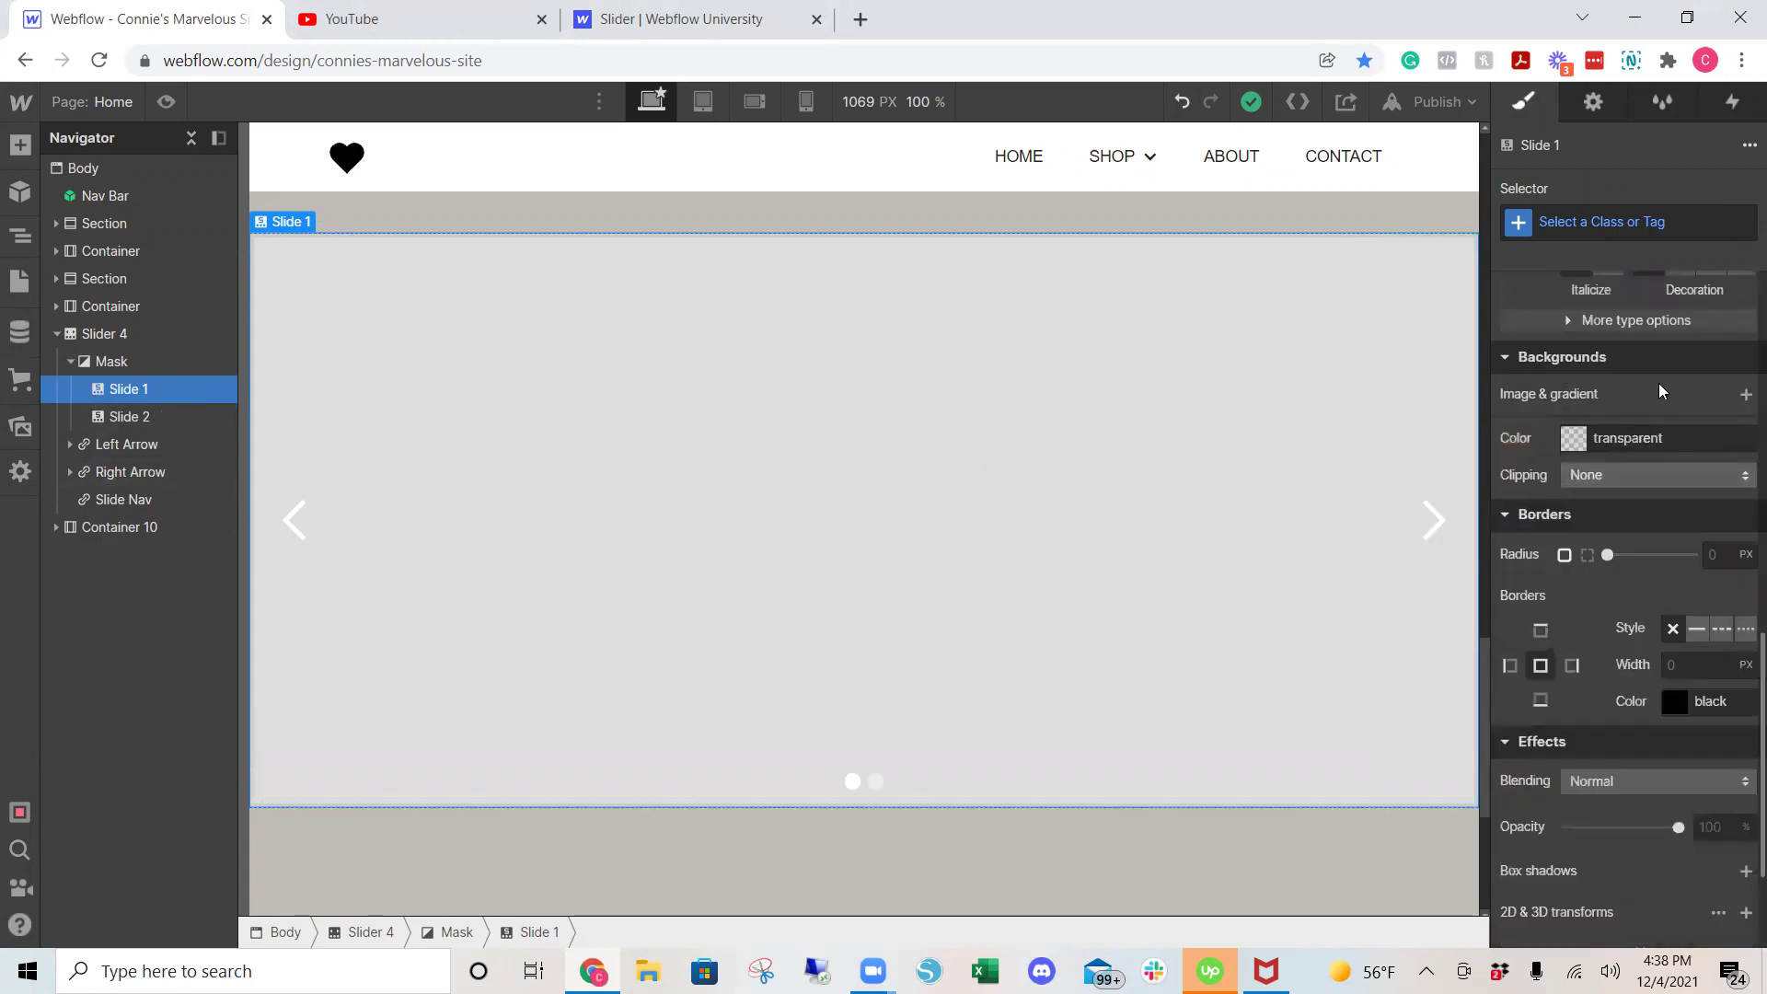
click(1744, 396)
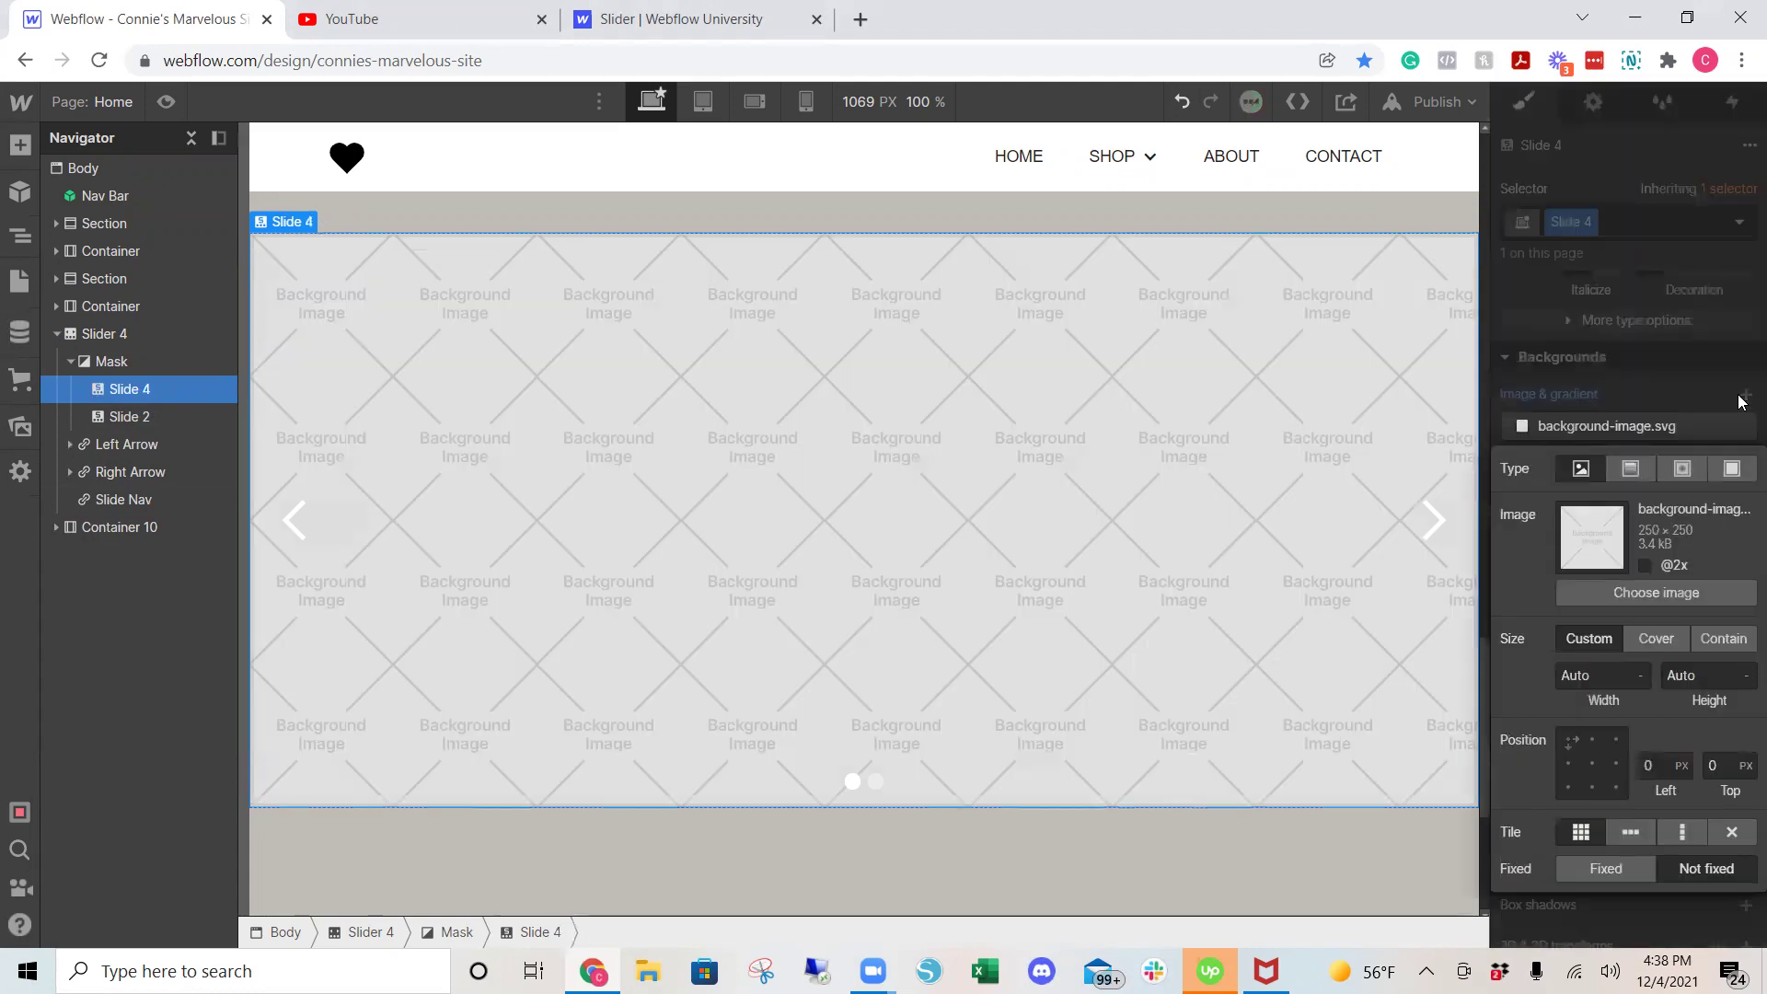
click(1647, 591)
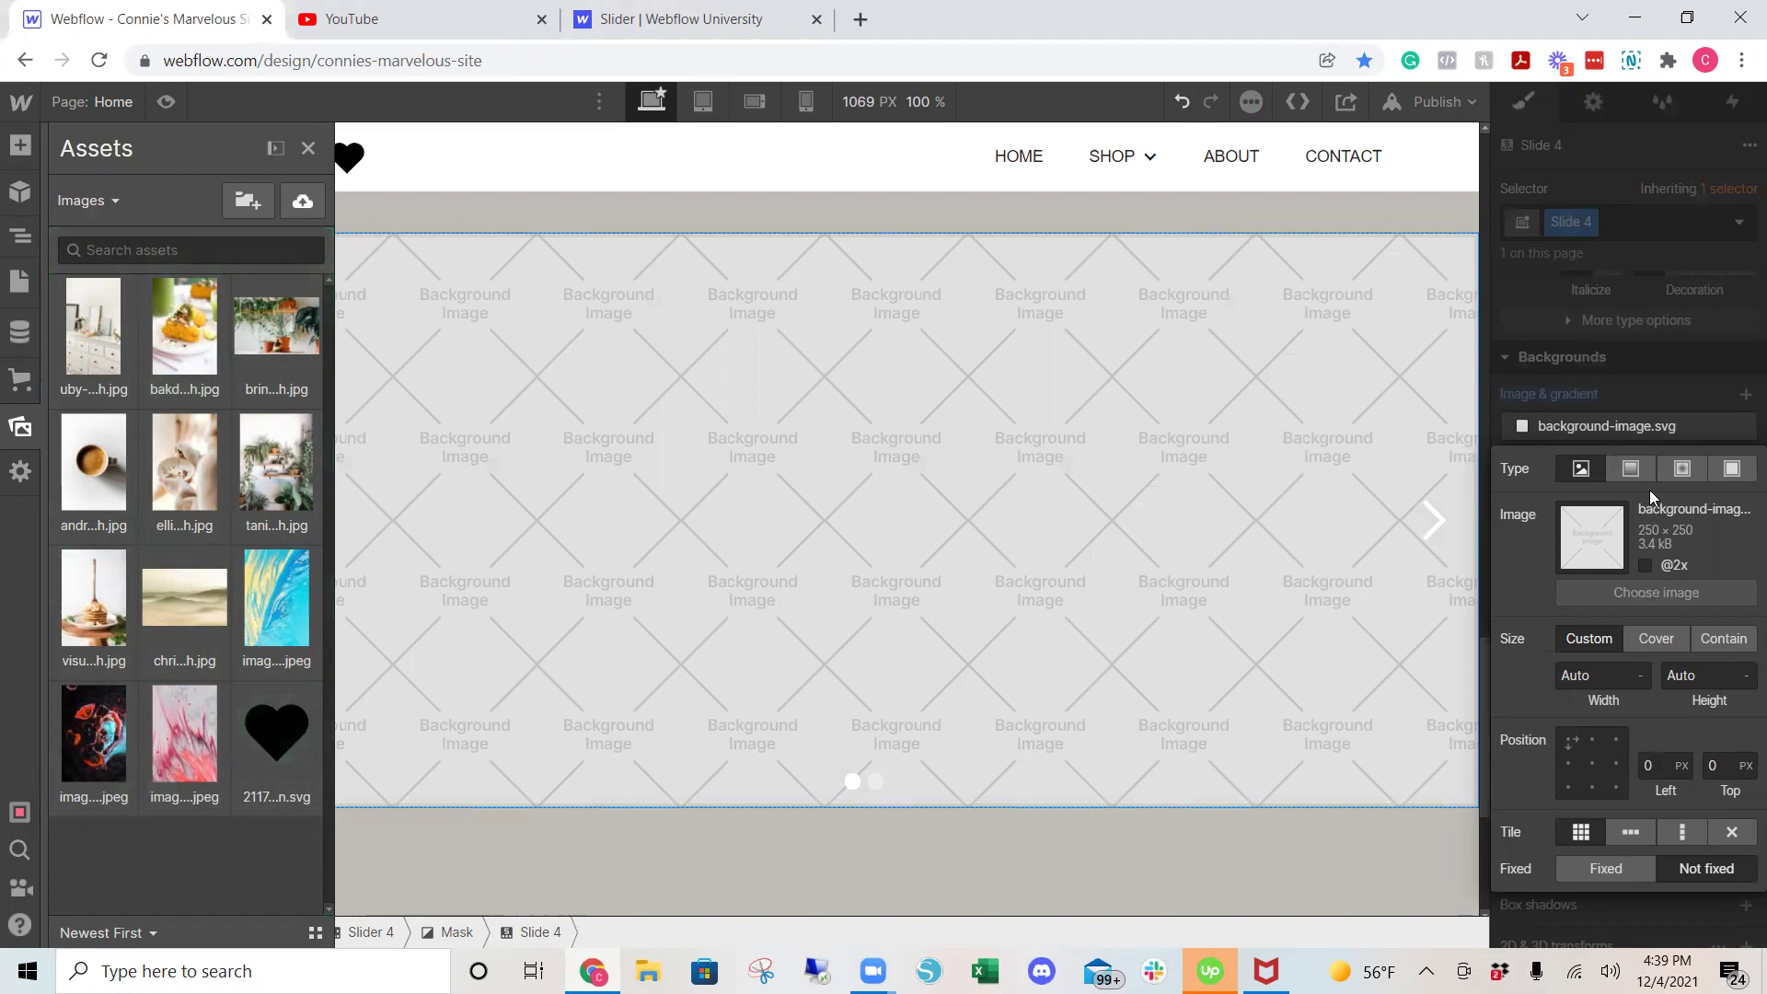
click(173, 635)
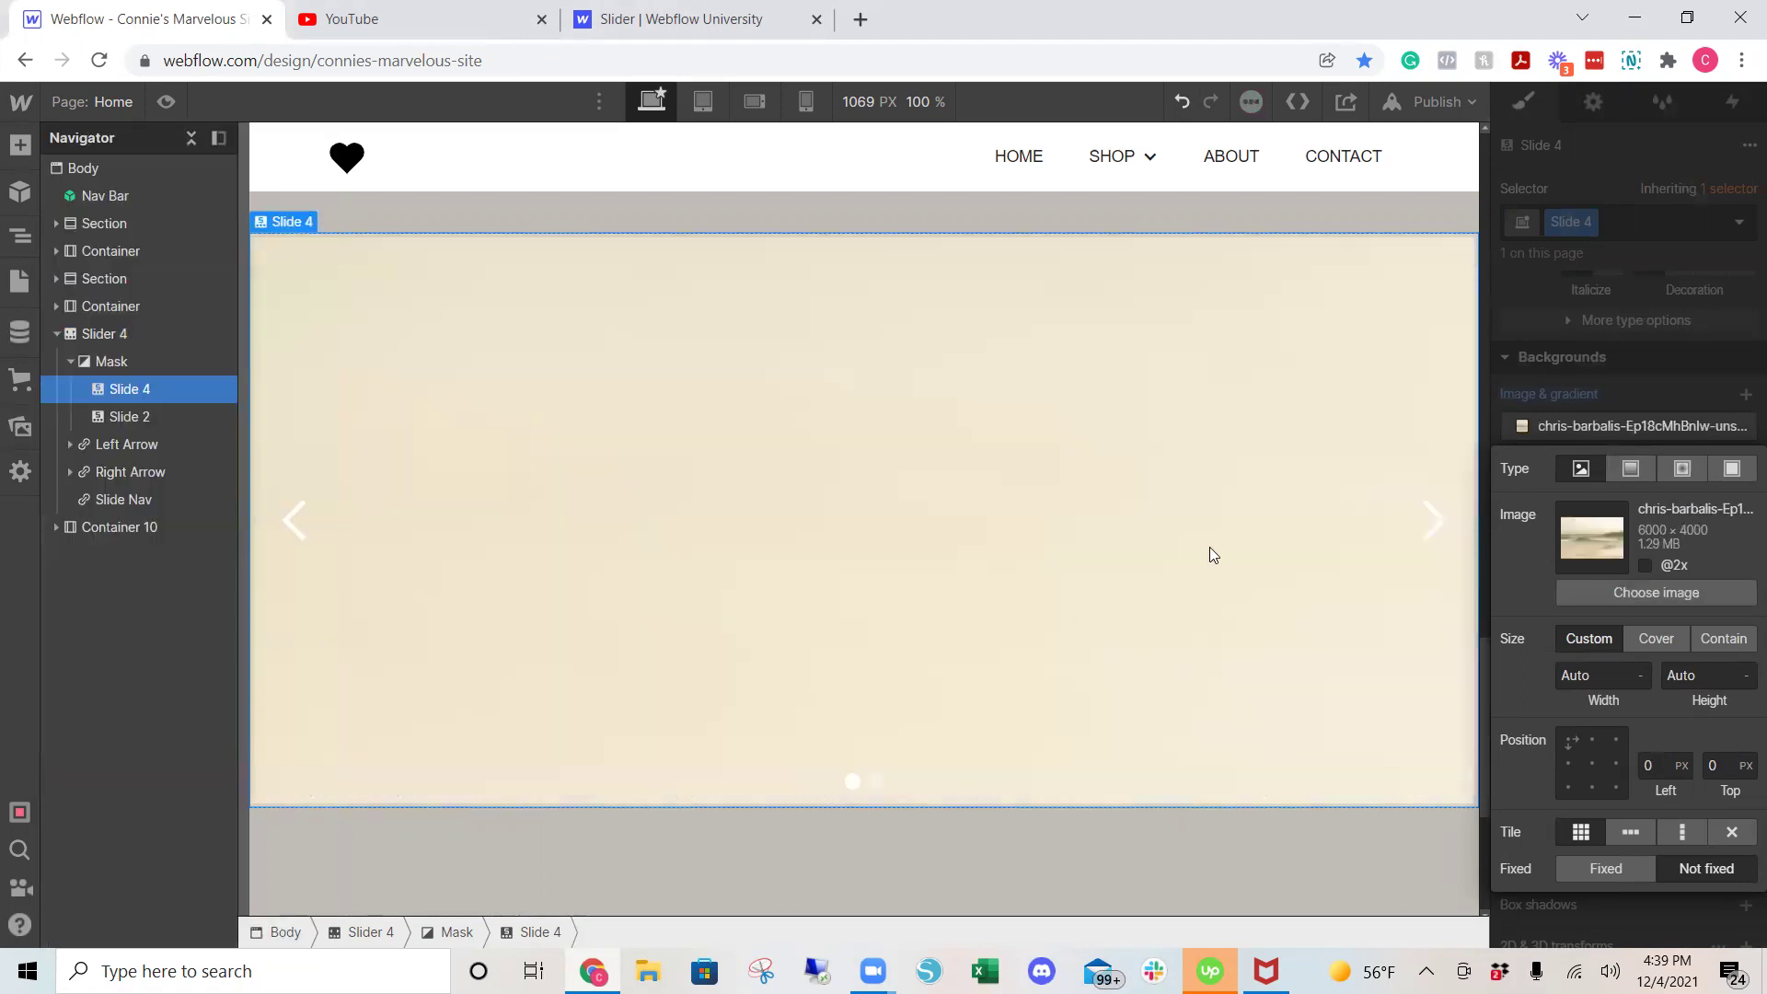
click(1656, 640)
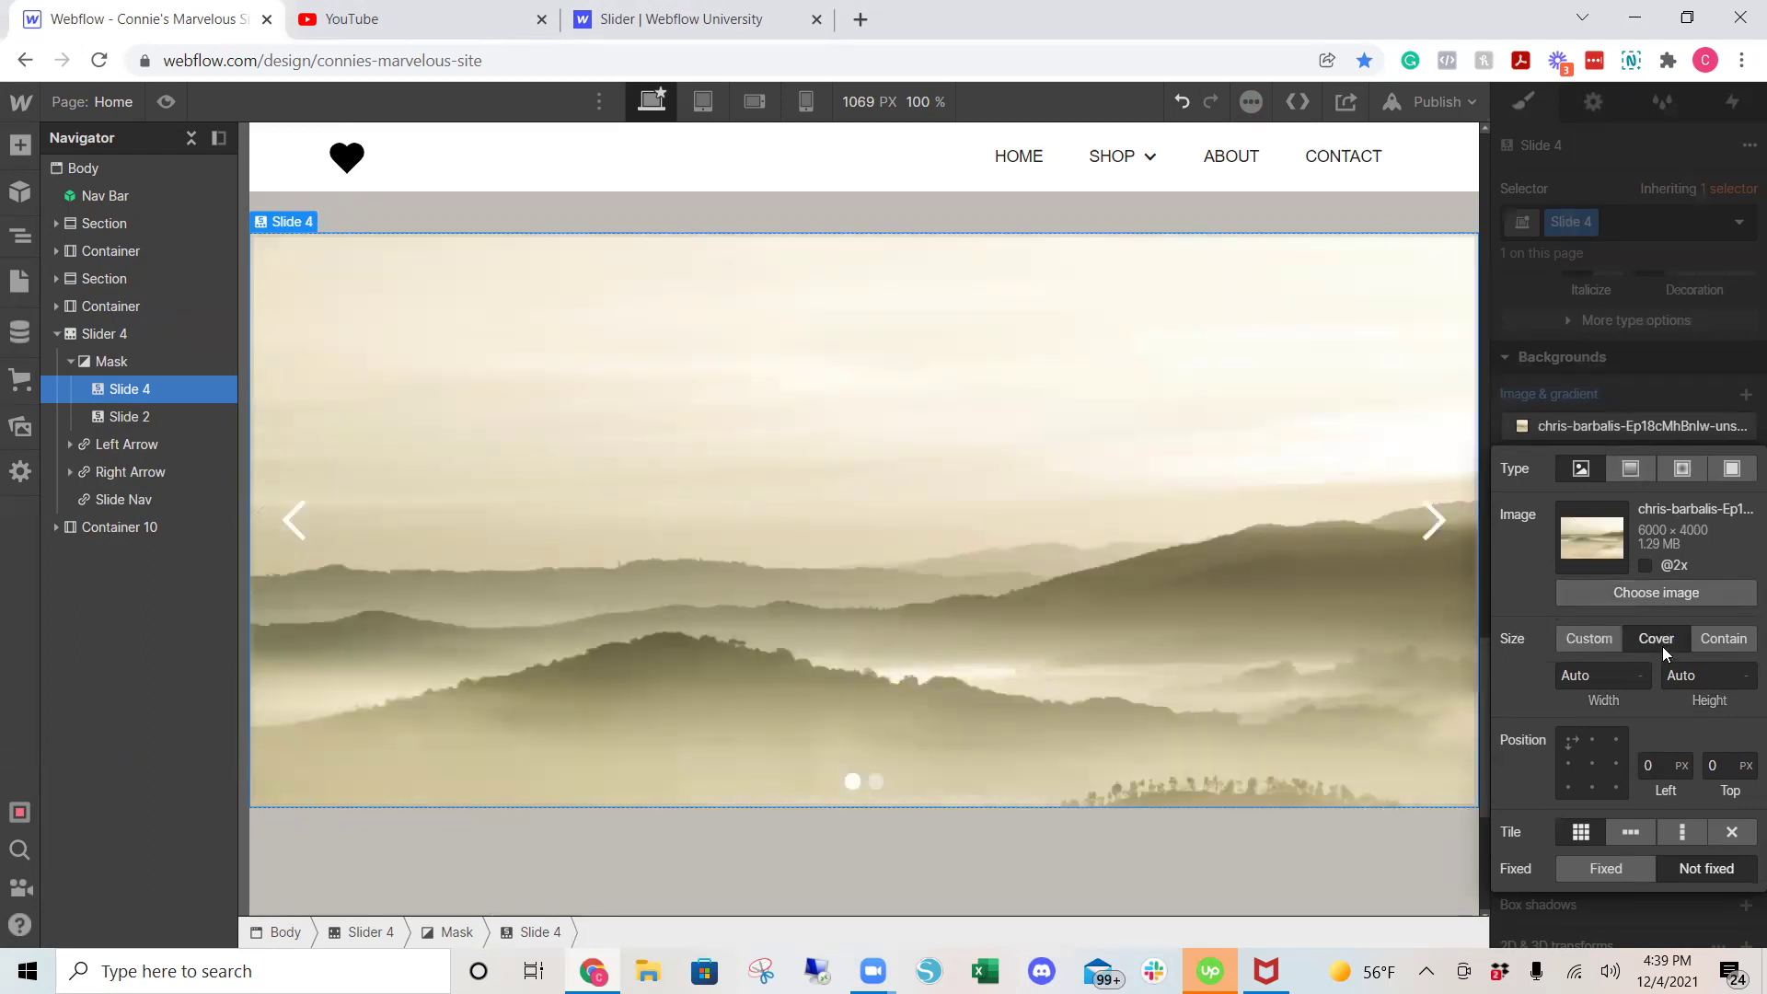
click(1651, 375)
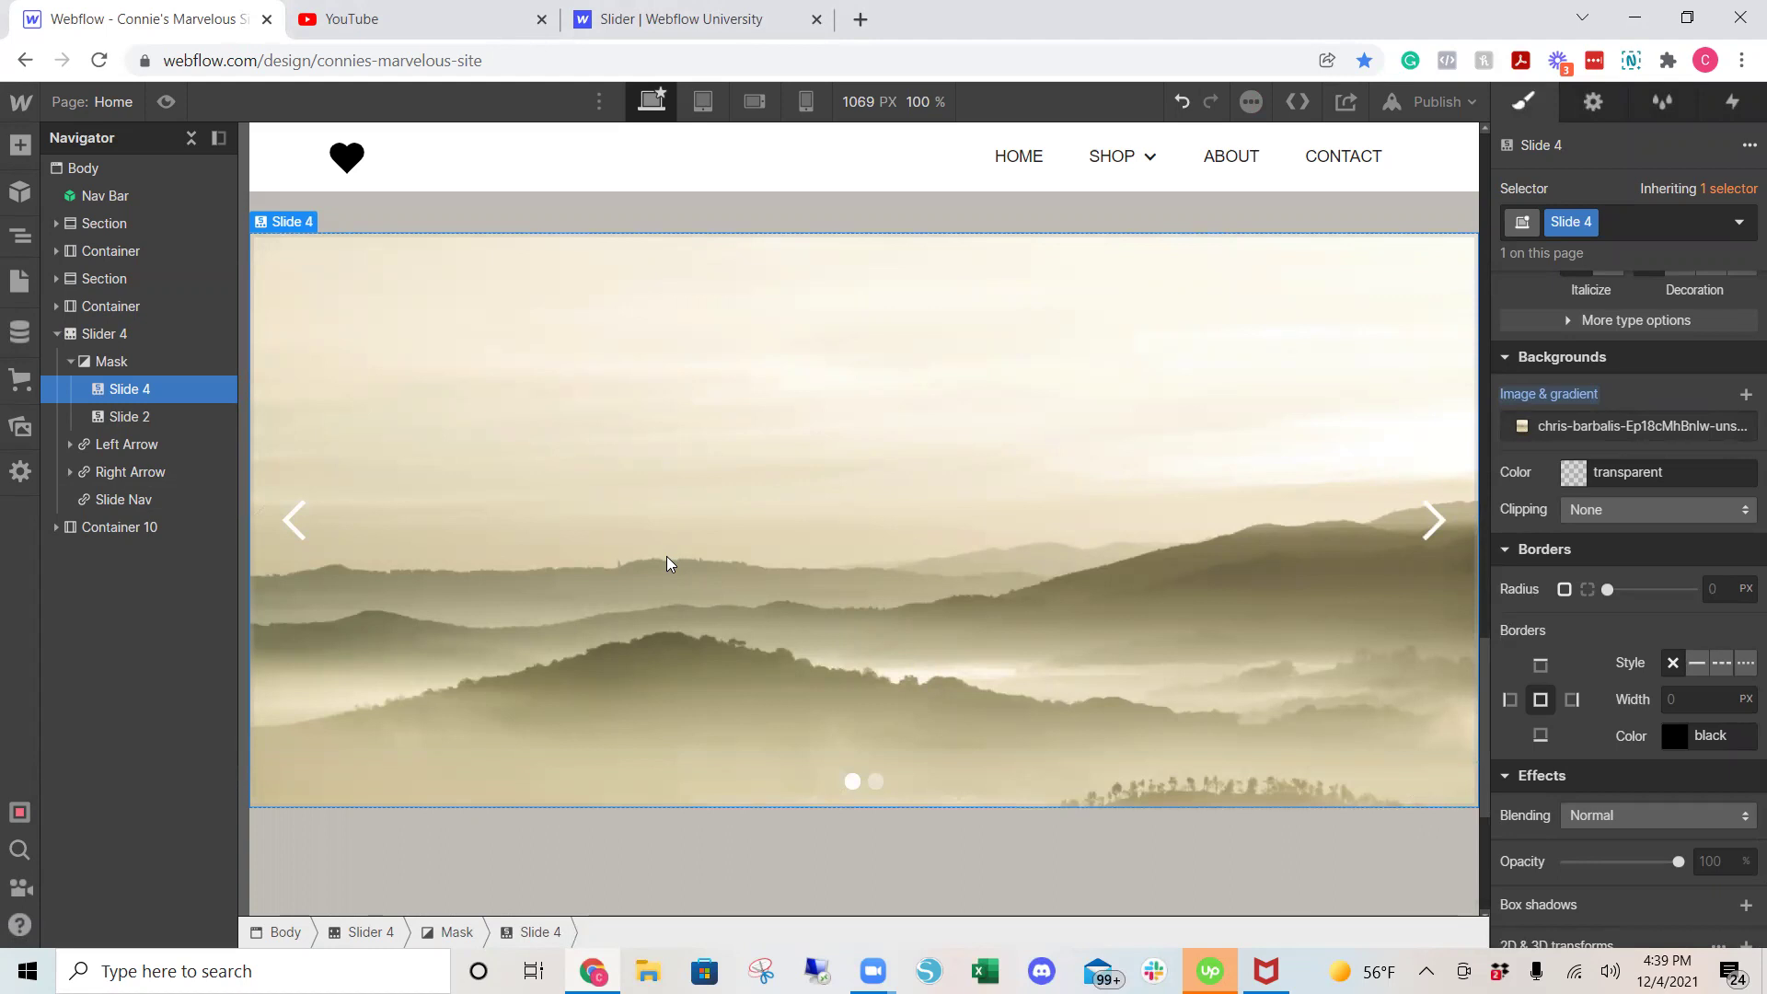
Add a Container to Slide 4 with an H1 Heading inside it
key(ctrl+e)
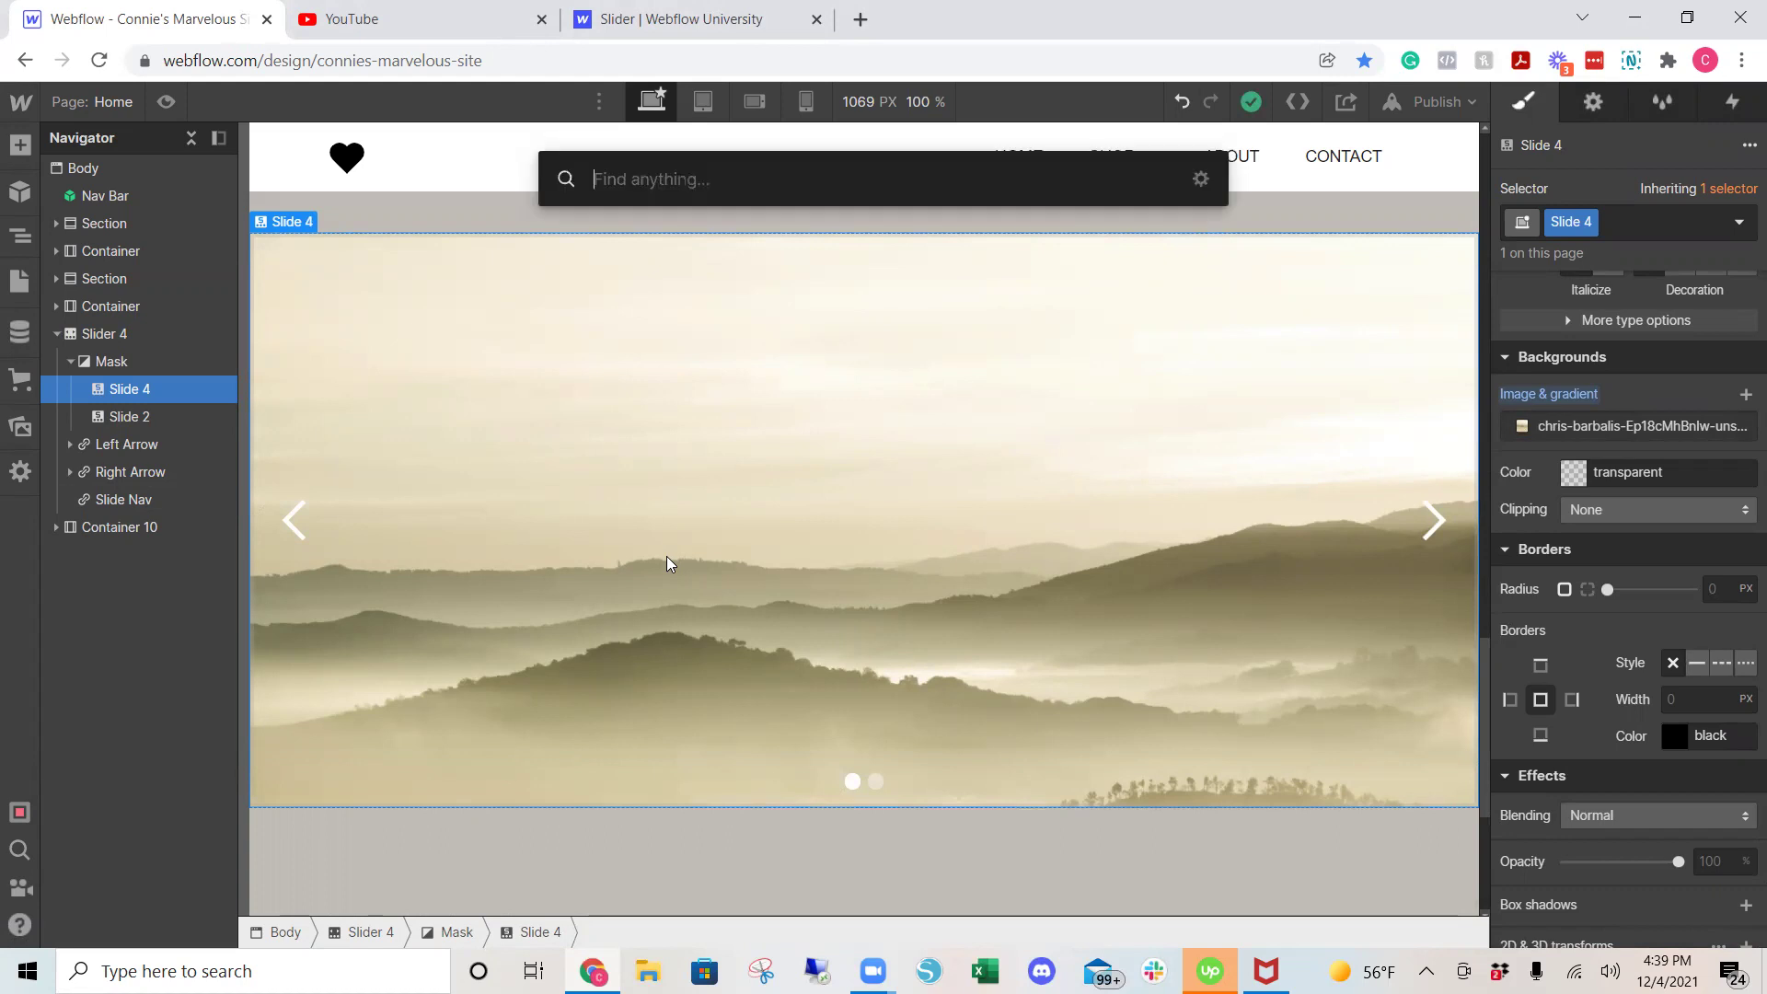
text(contain)
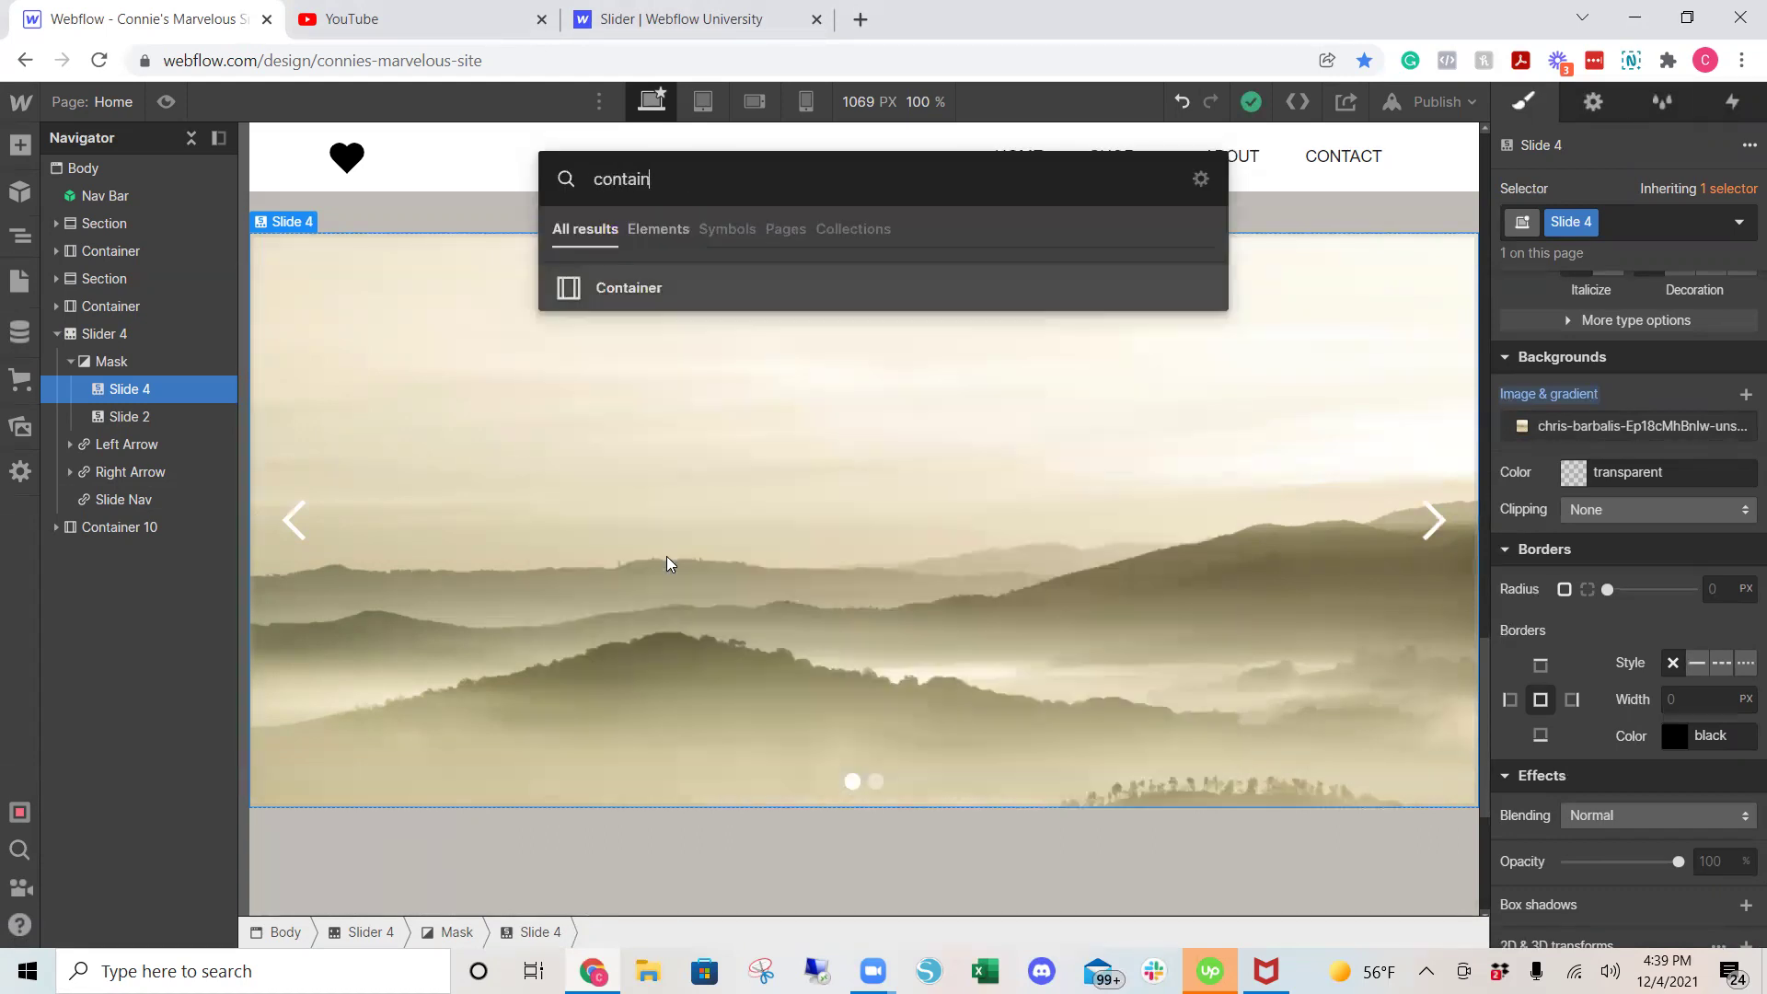
key(Return)
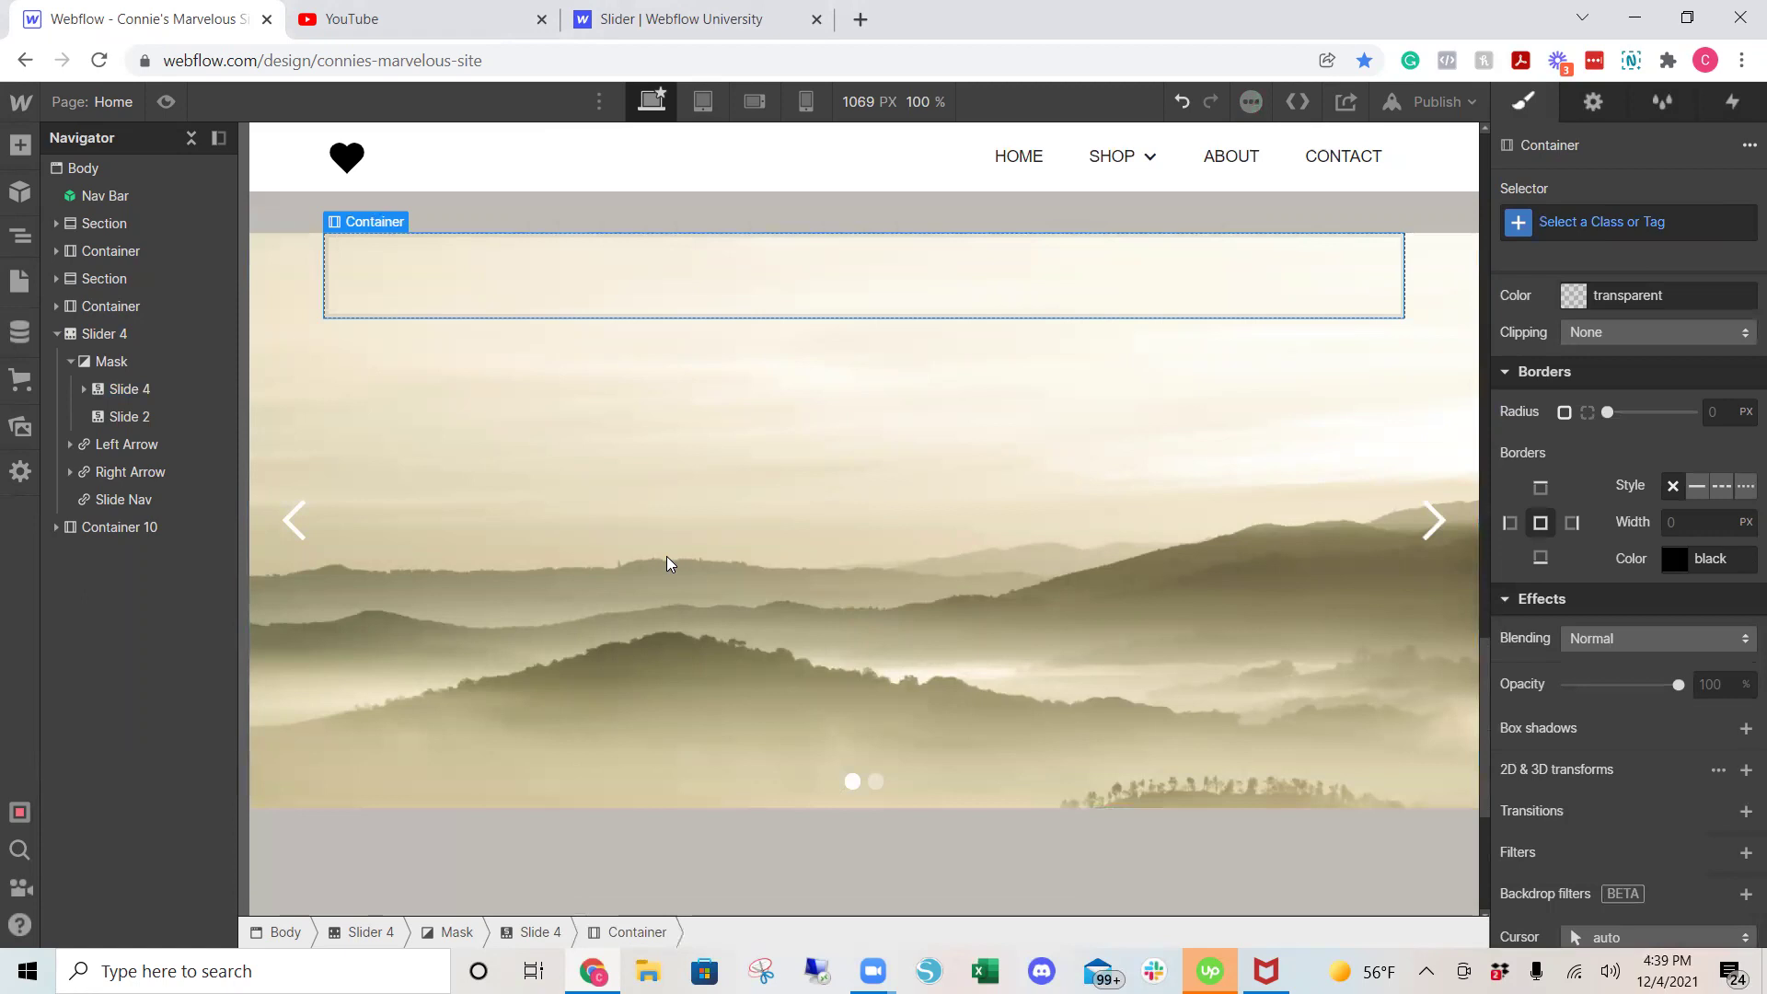
key(ctrl+e)
text(hea)
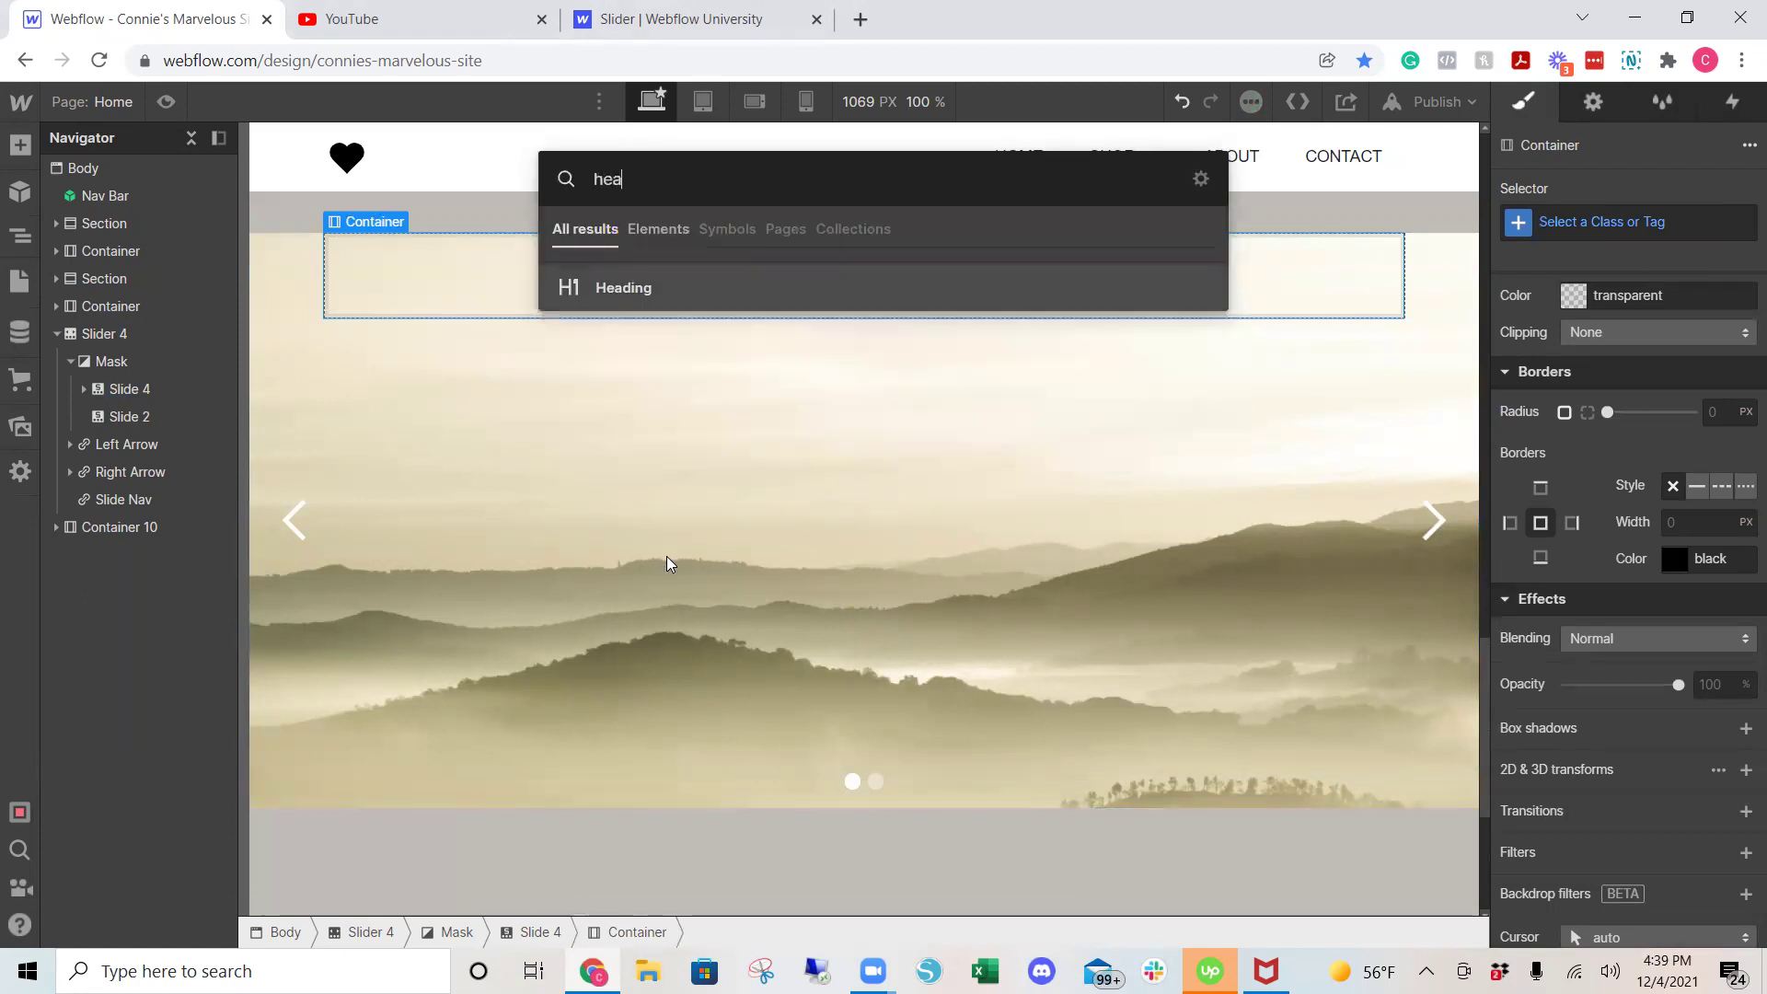
key(Return)
Add a Lorem ipsum Paragraph and a Button below the heading in the container
key(ctrl+e)
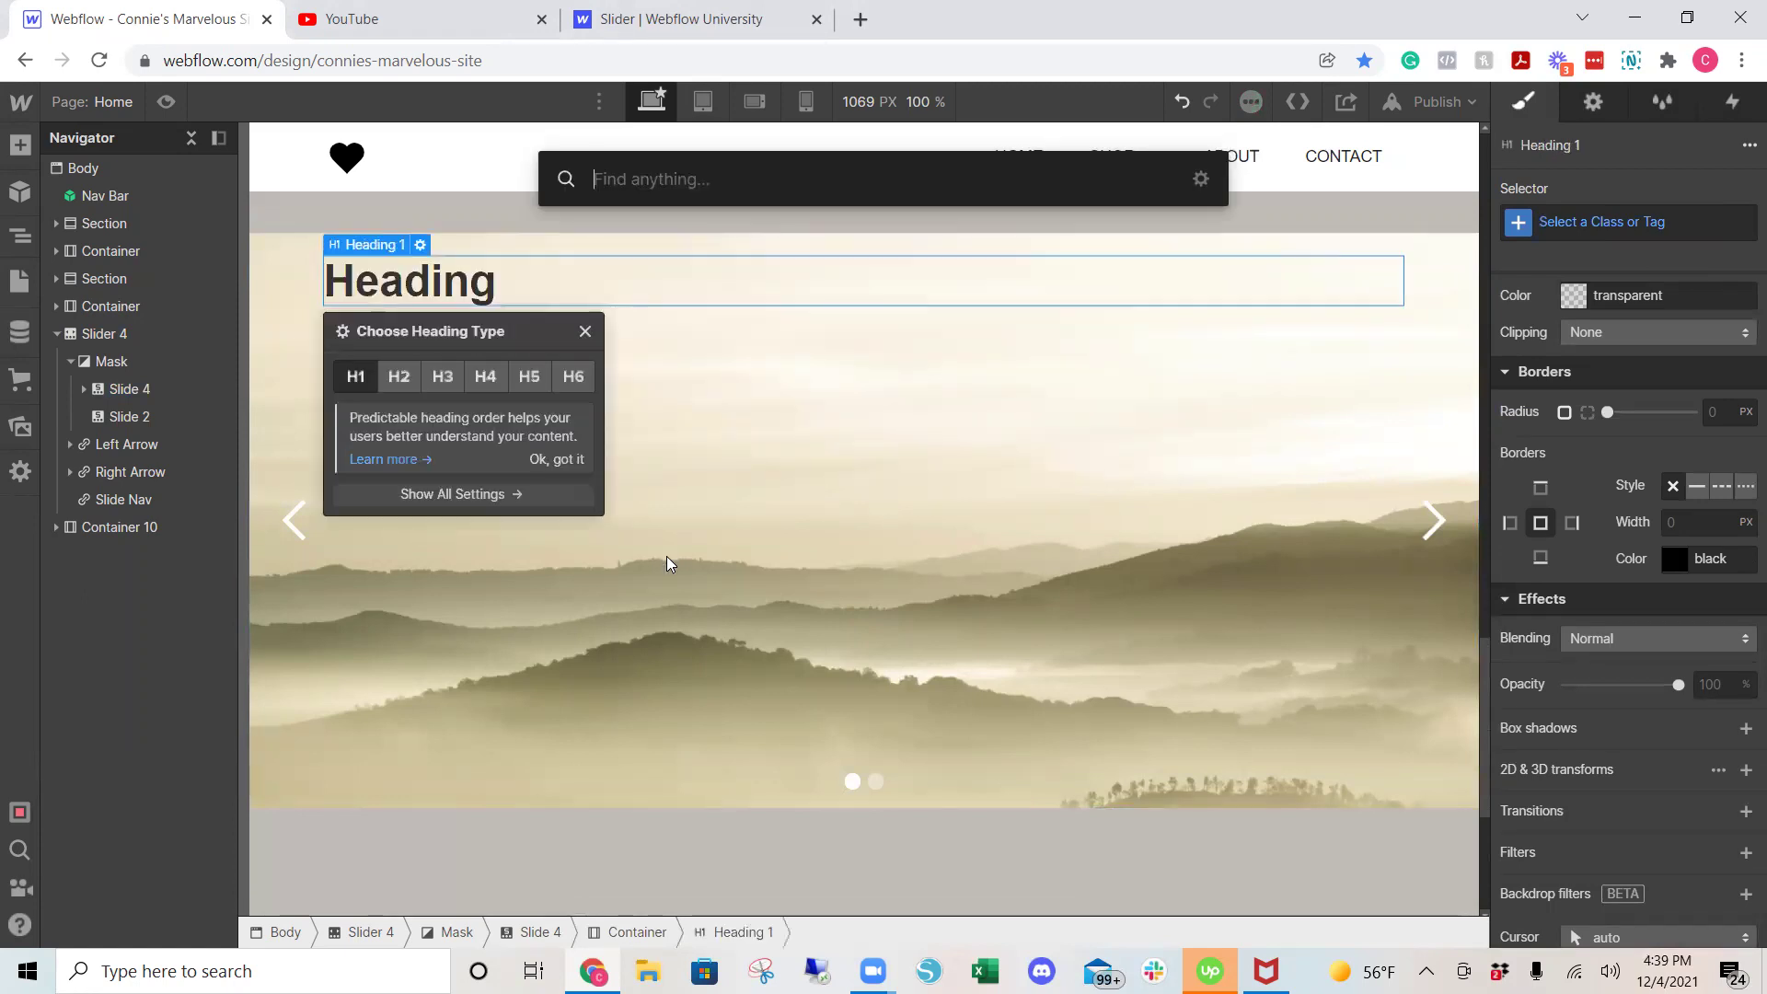
text(para)
key(Return)
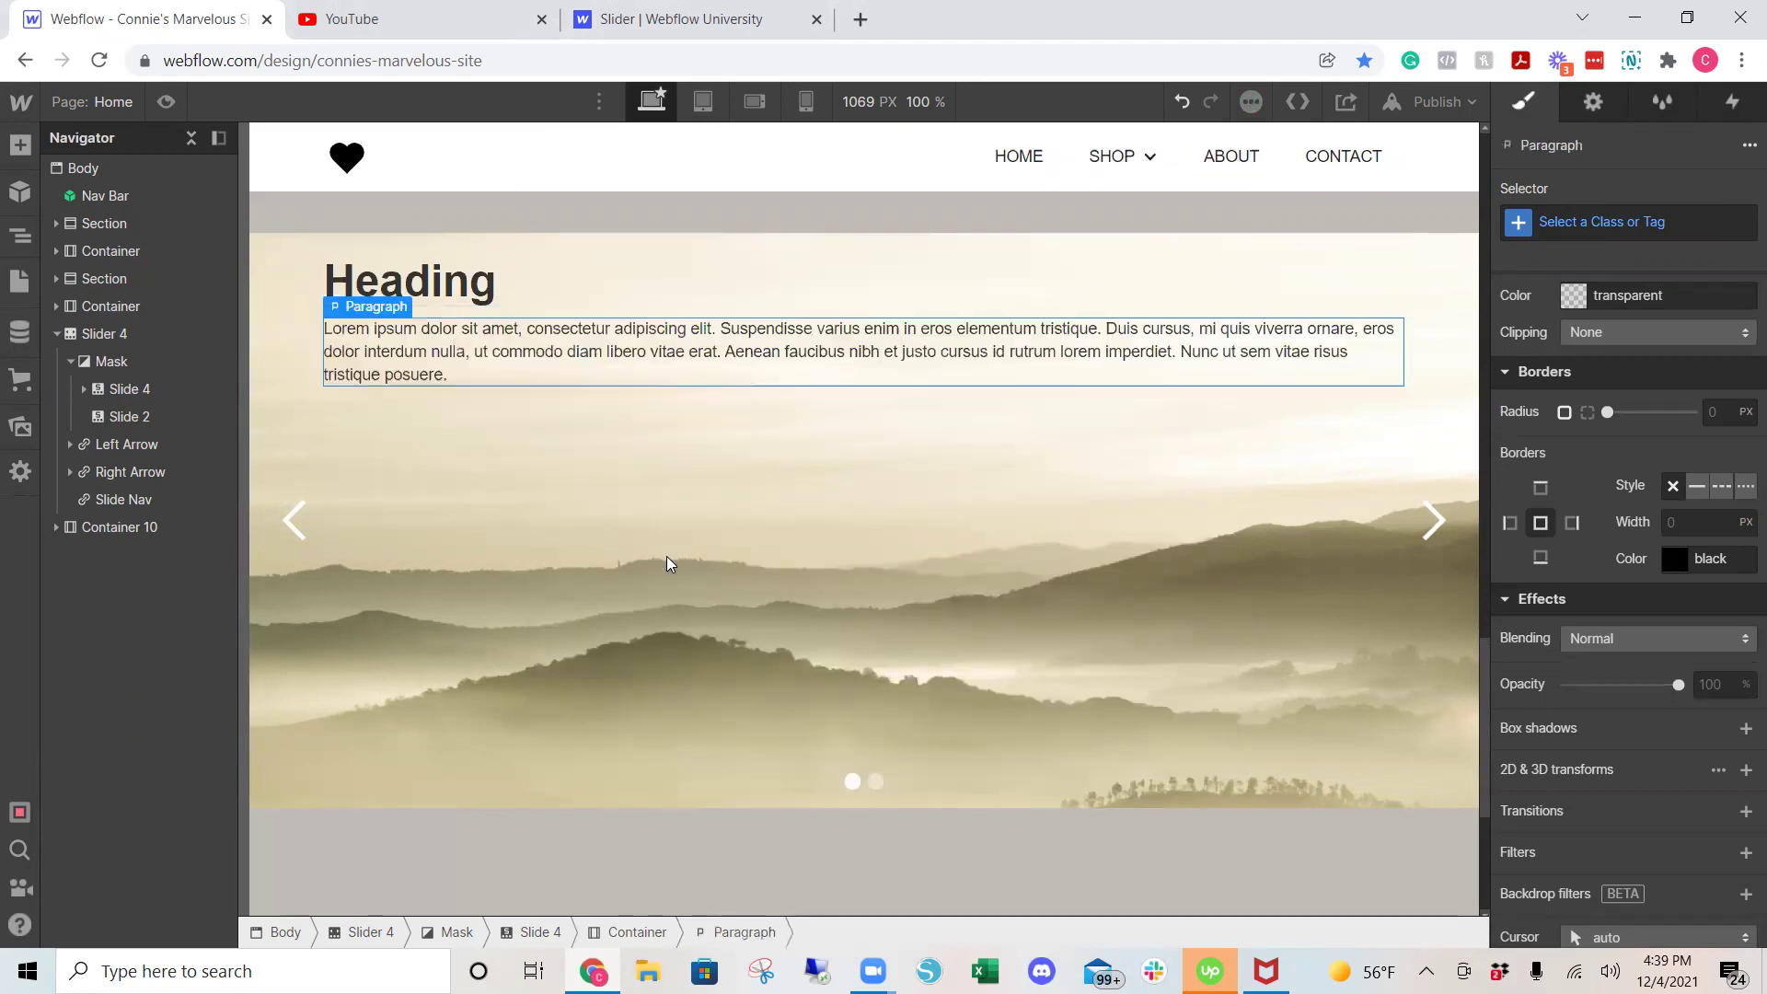
key(ctrl+e)
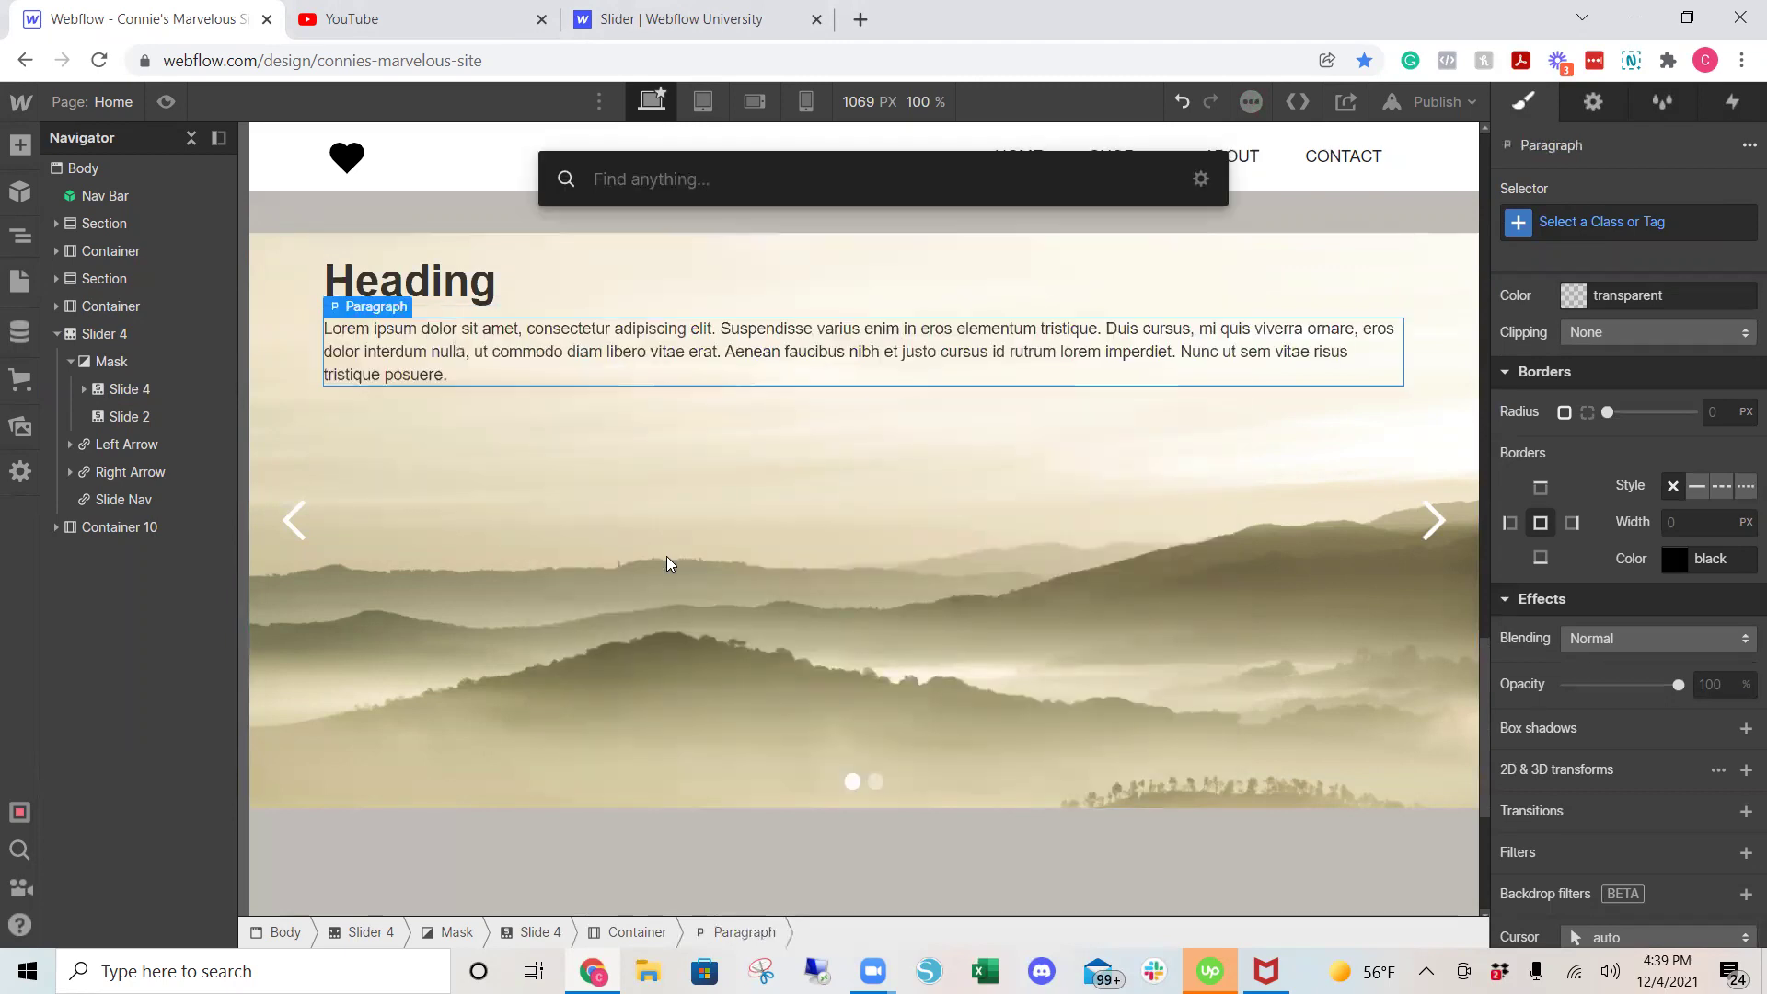
text(button)
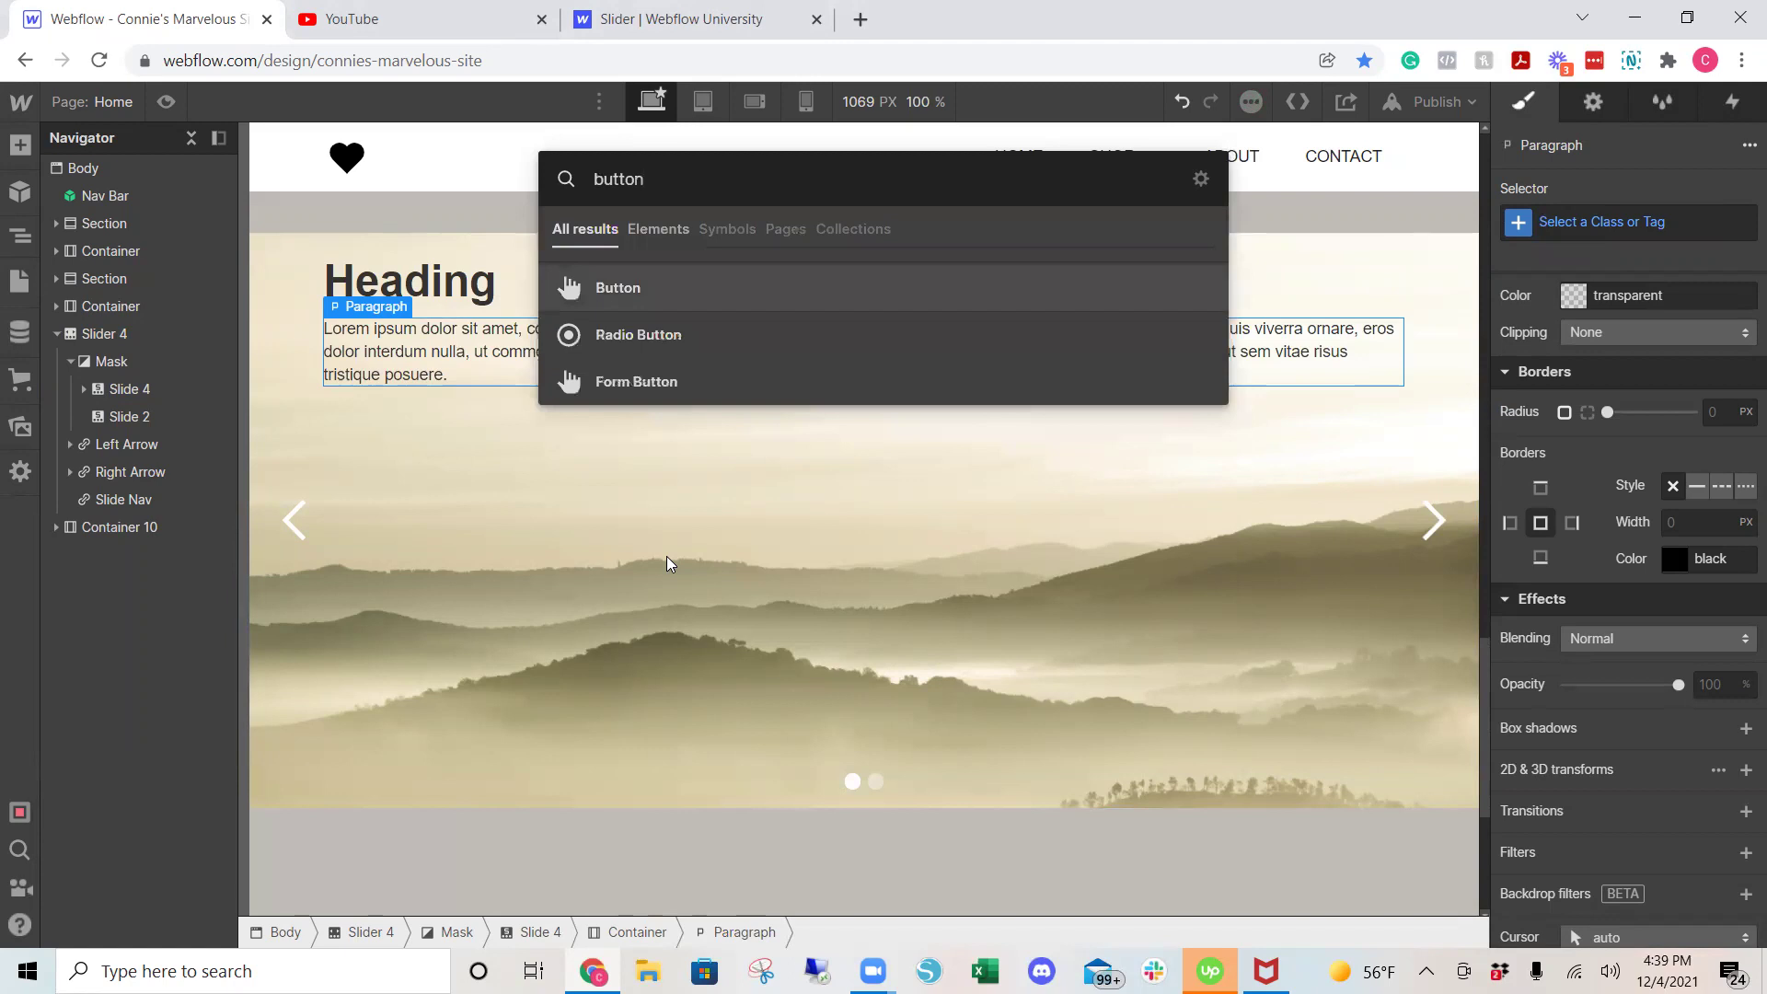
key(Return)
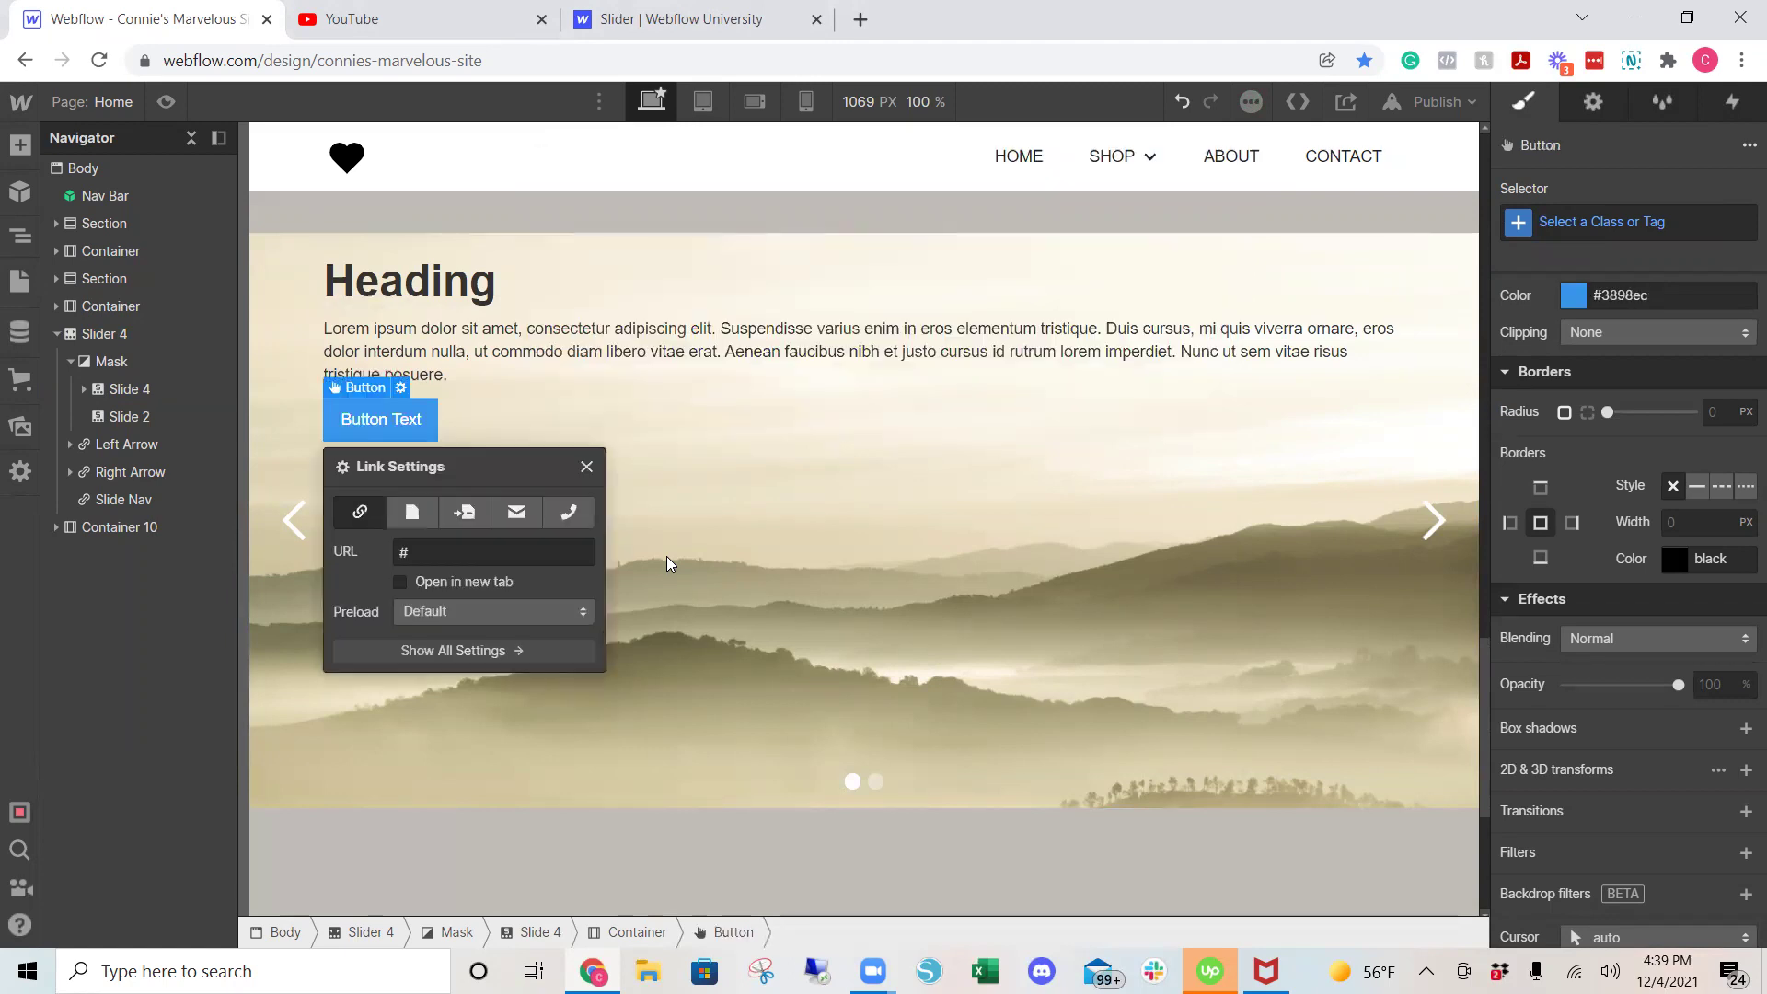
click(802, 409)
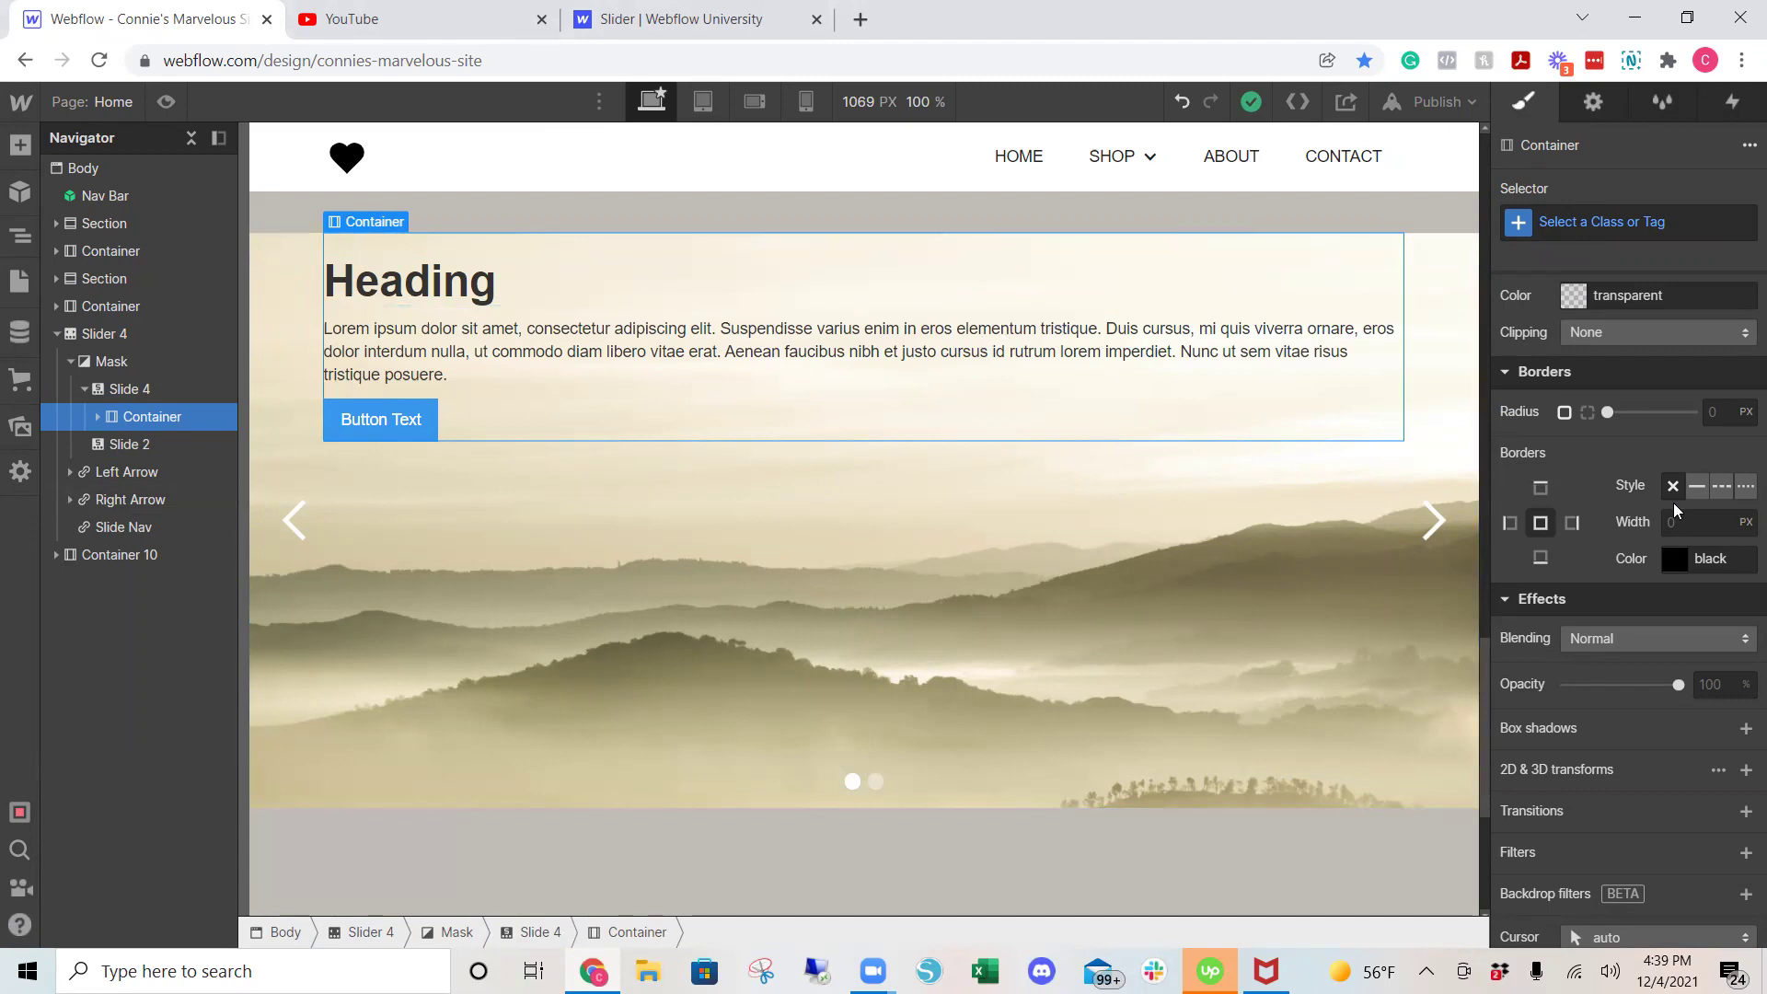
Set Container 11's height to 100% so it fills the slide
scroll(1623, 535, down, 1)
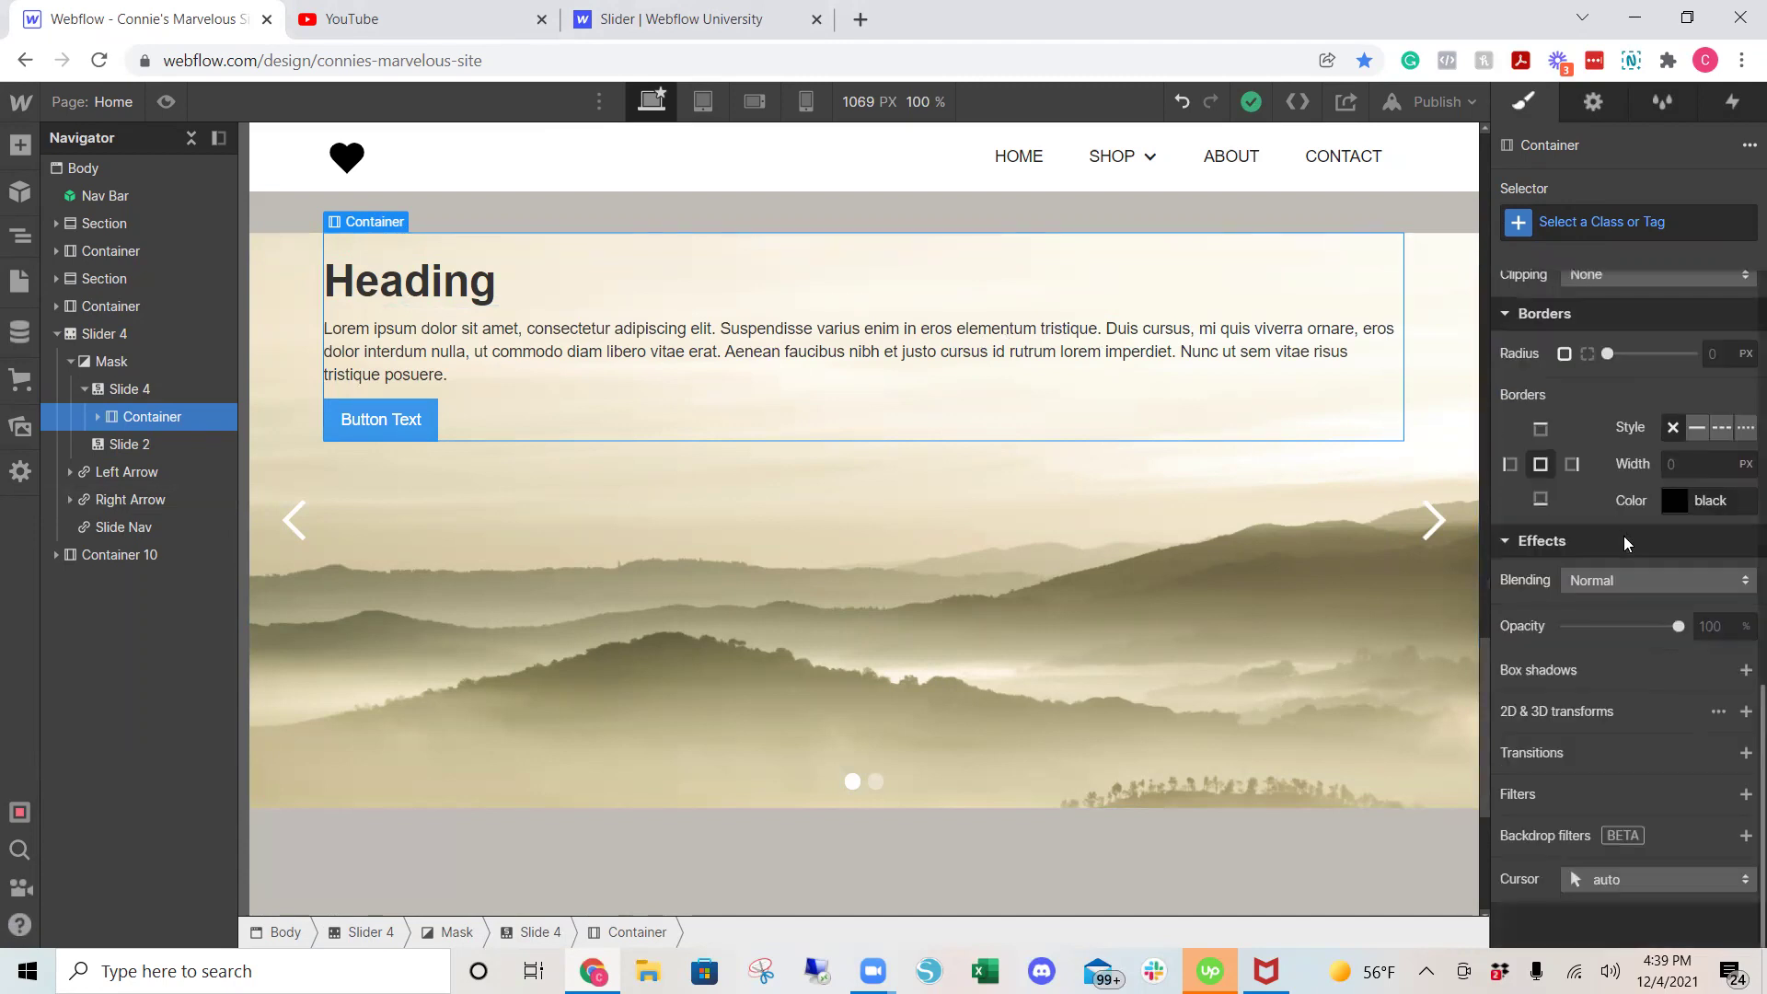
scroll(1660, 626, up, 6)
scroll(1661, 640, up, 5)
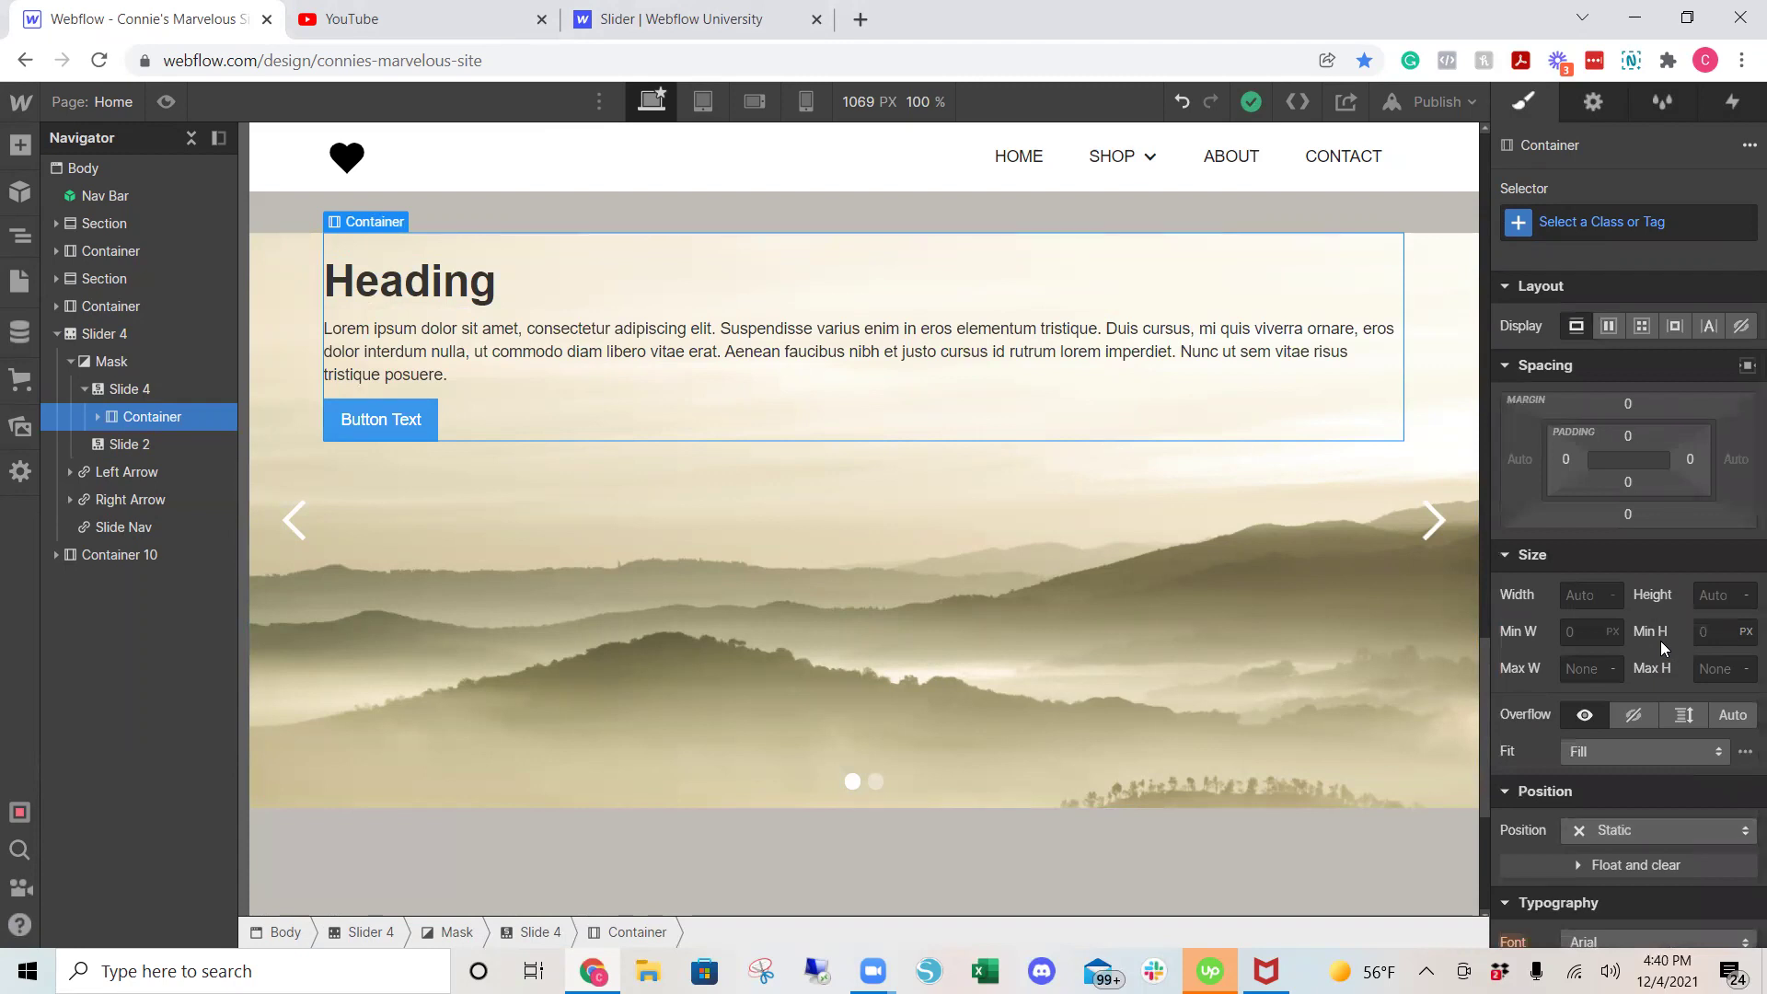
click(1718, 591)
text(100)
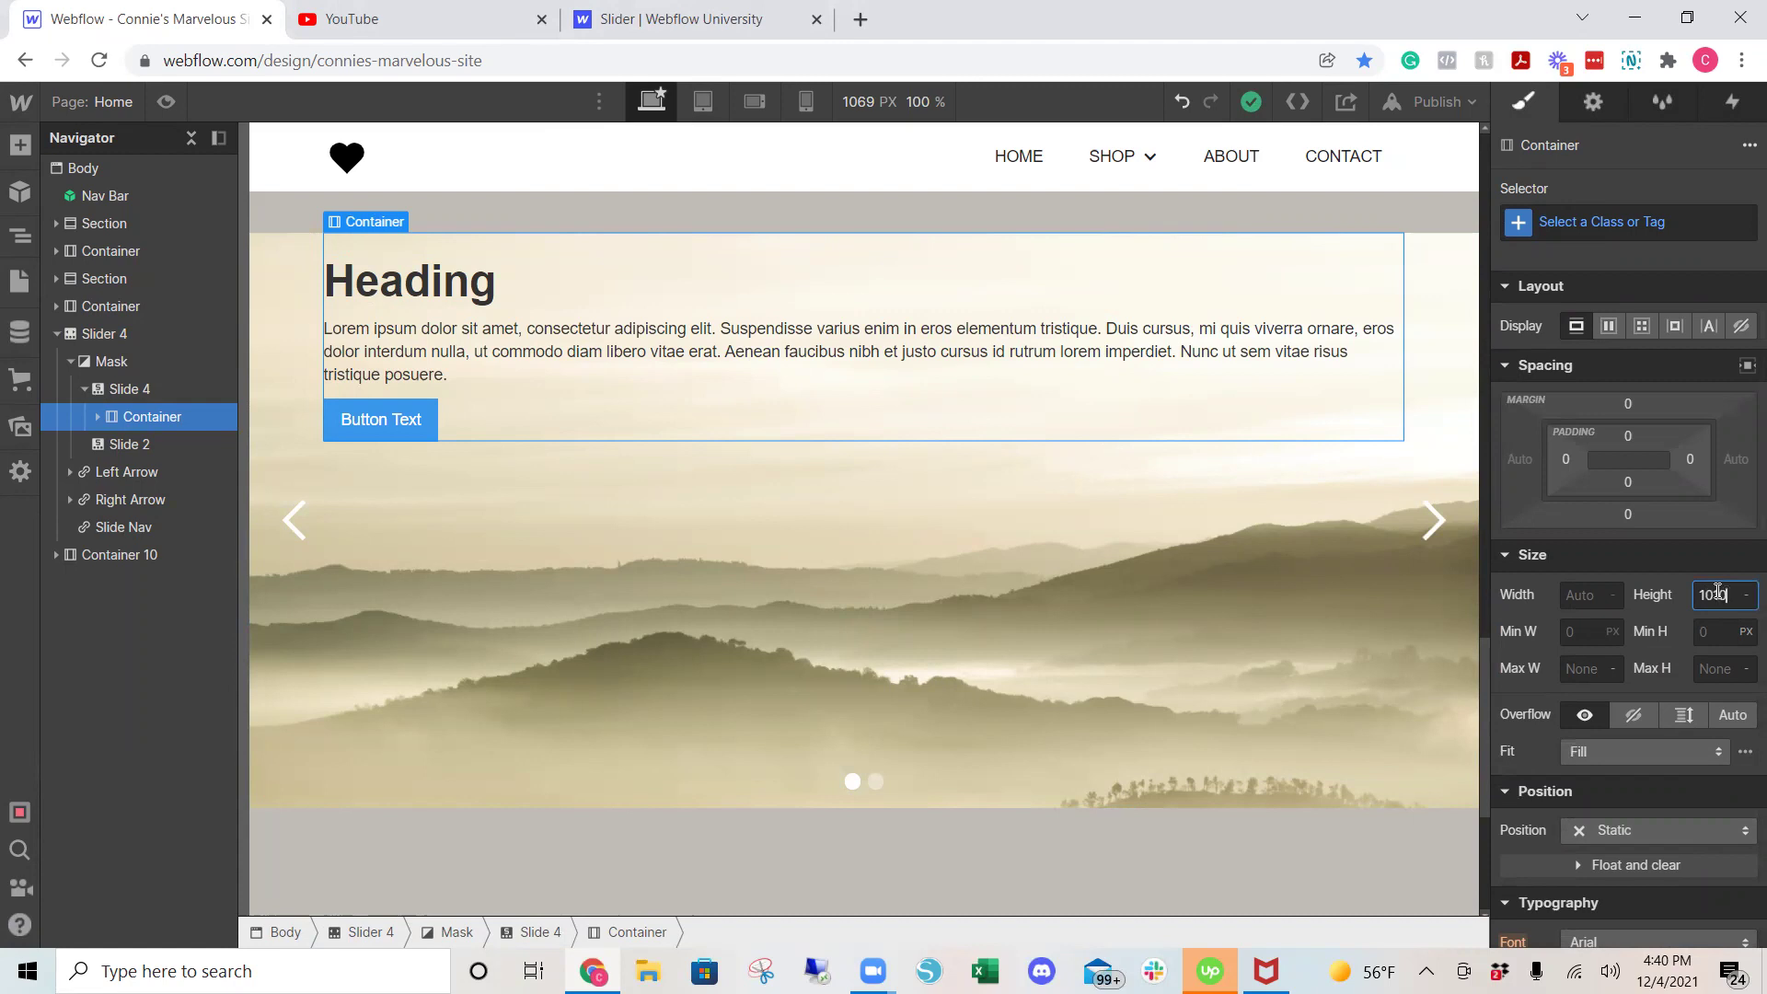
mouse_move(1717, 495)
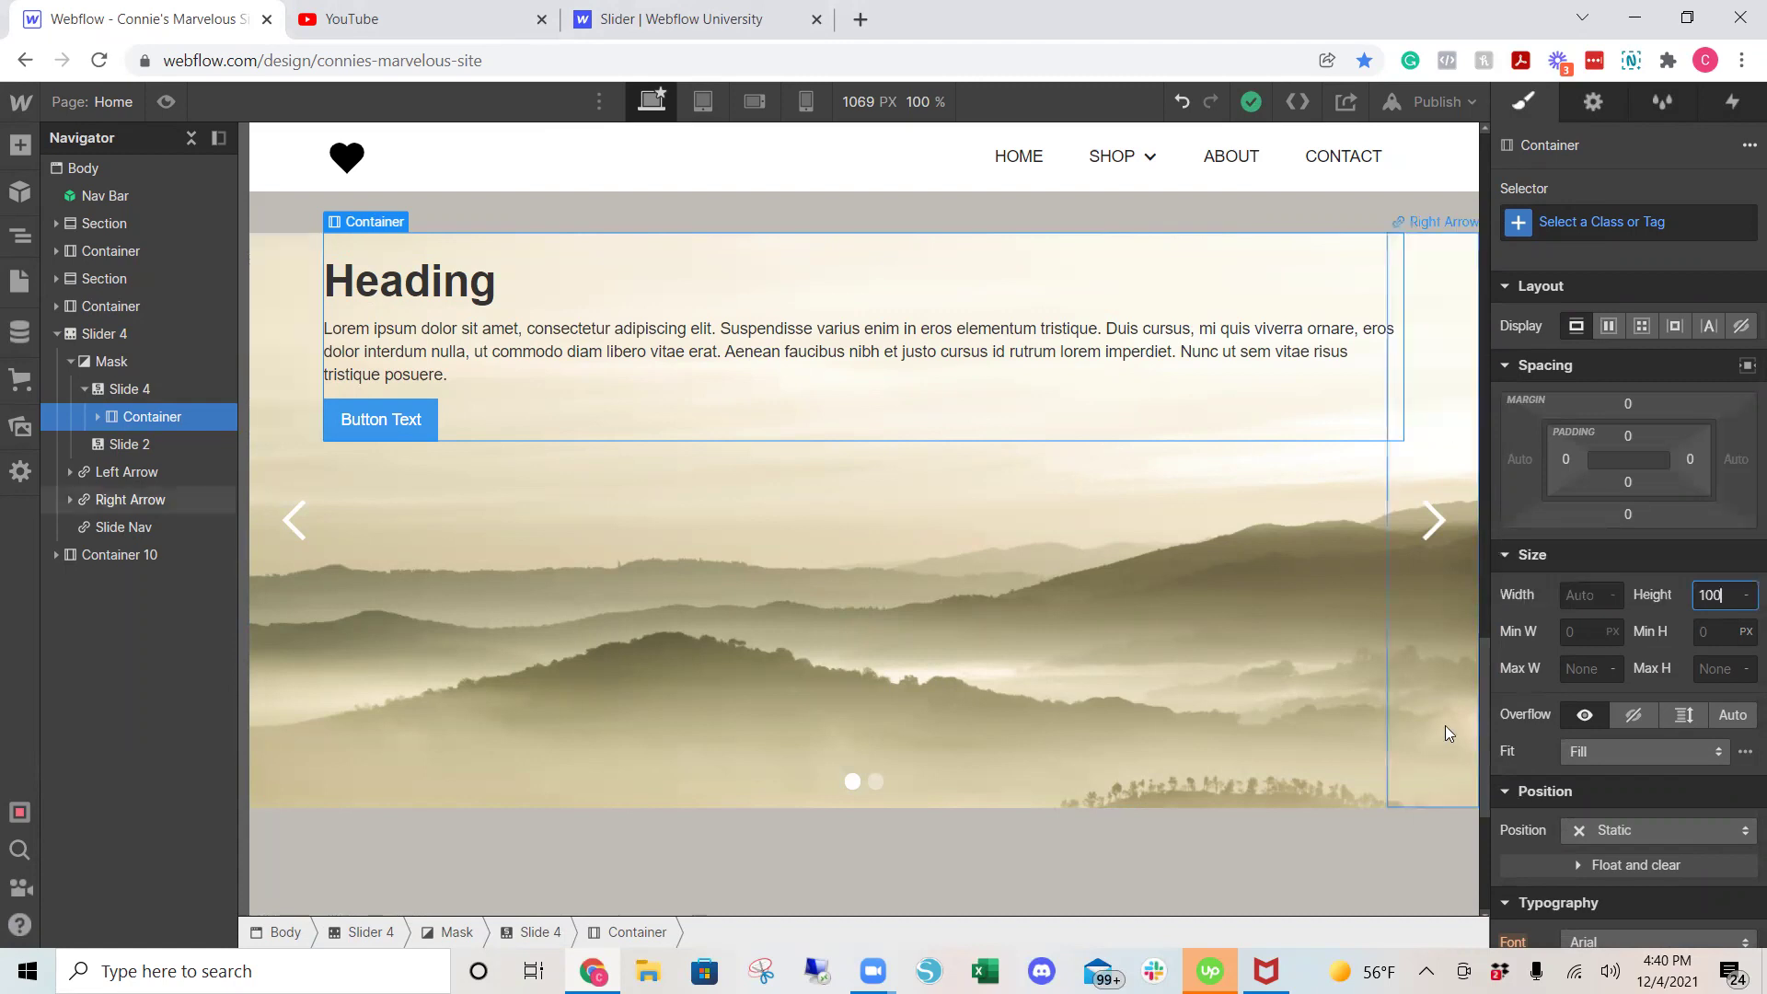
text(%)
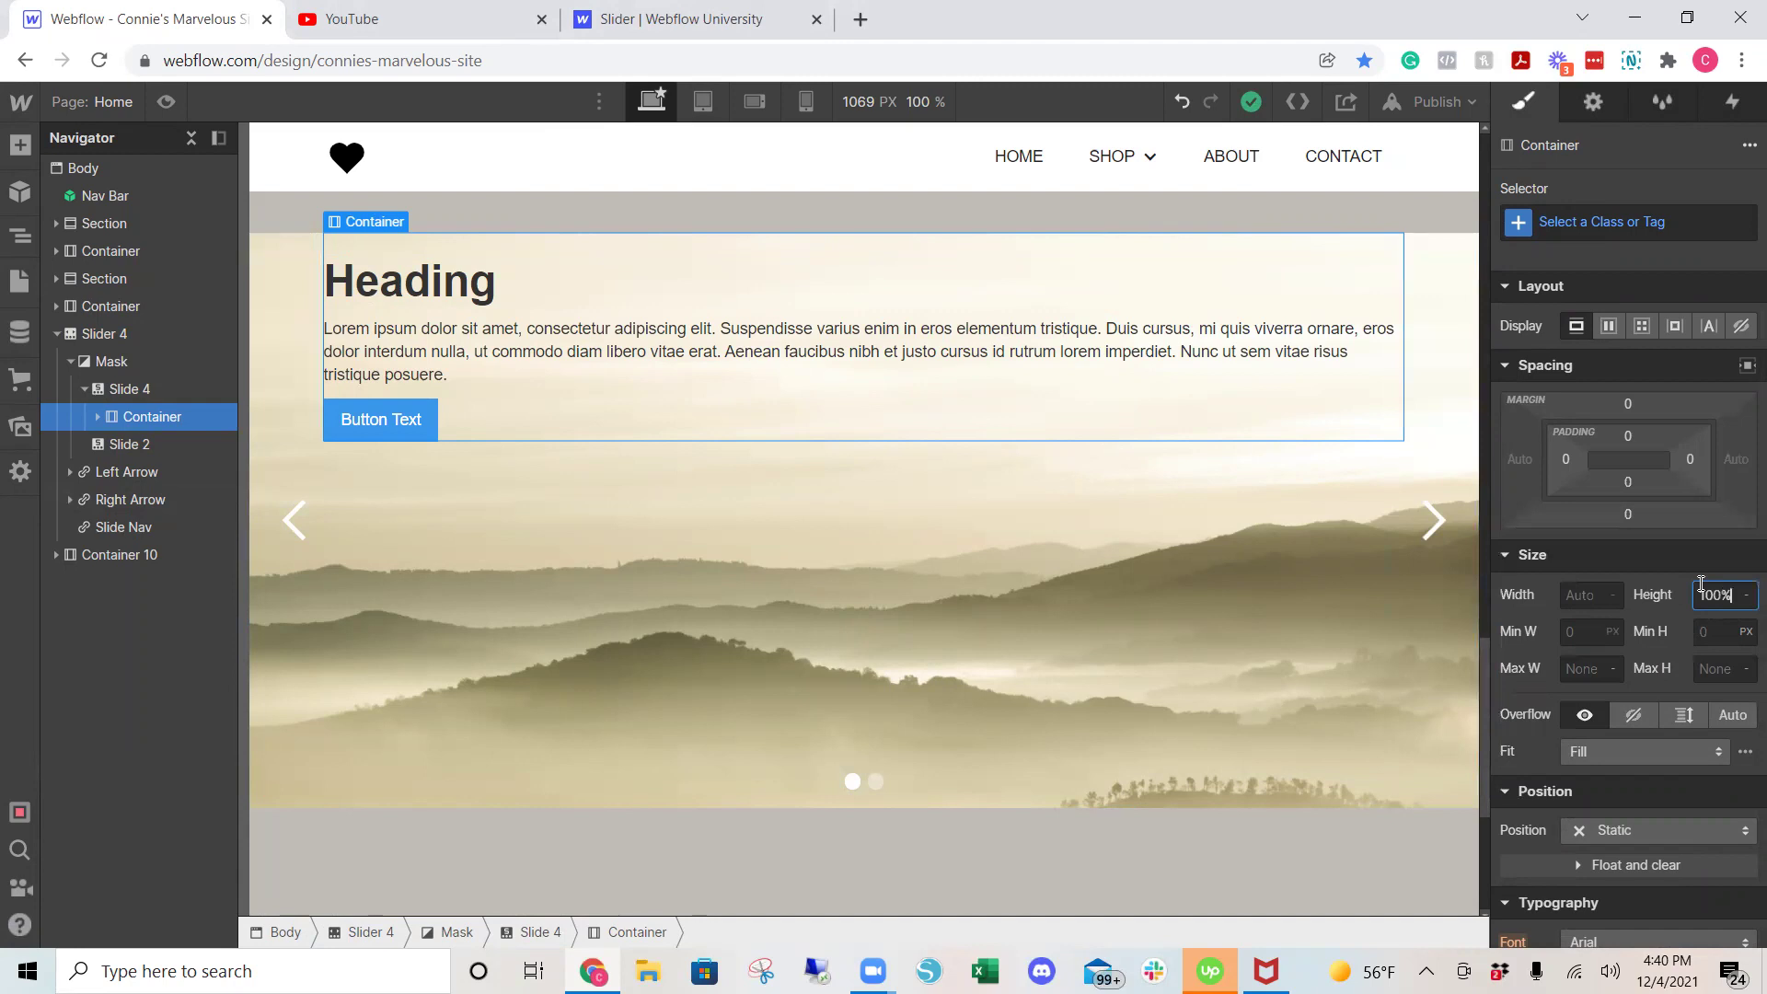
key(Return)
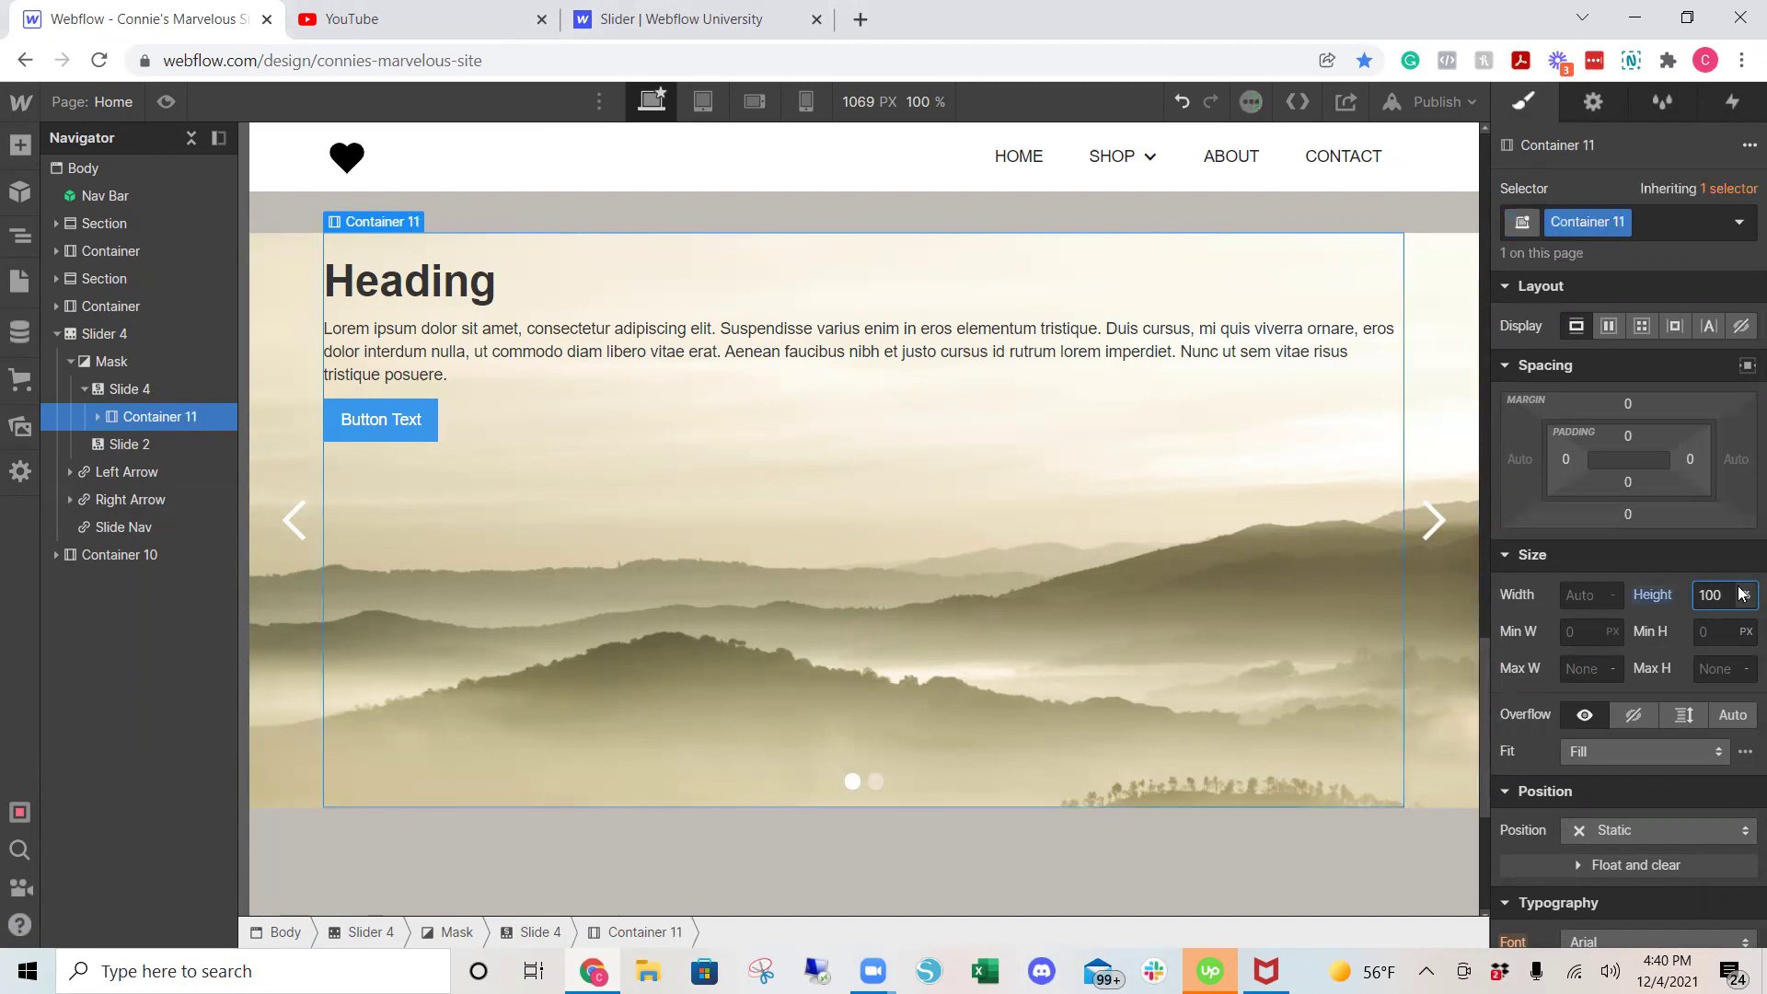
Make the container a vertical flex box with Align Start, Justify Center and 97 px padding all round
click(1609, 325)
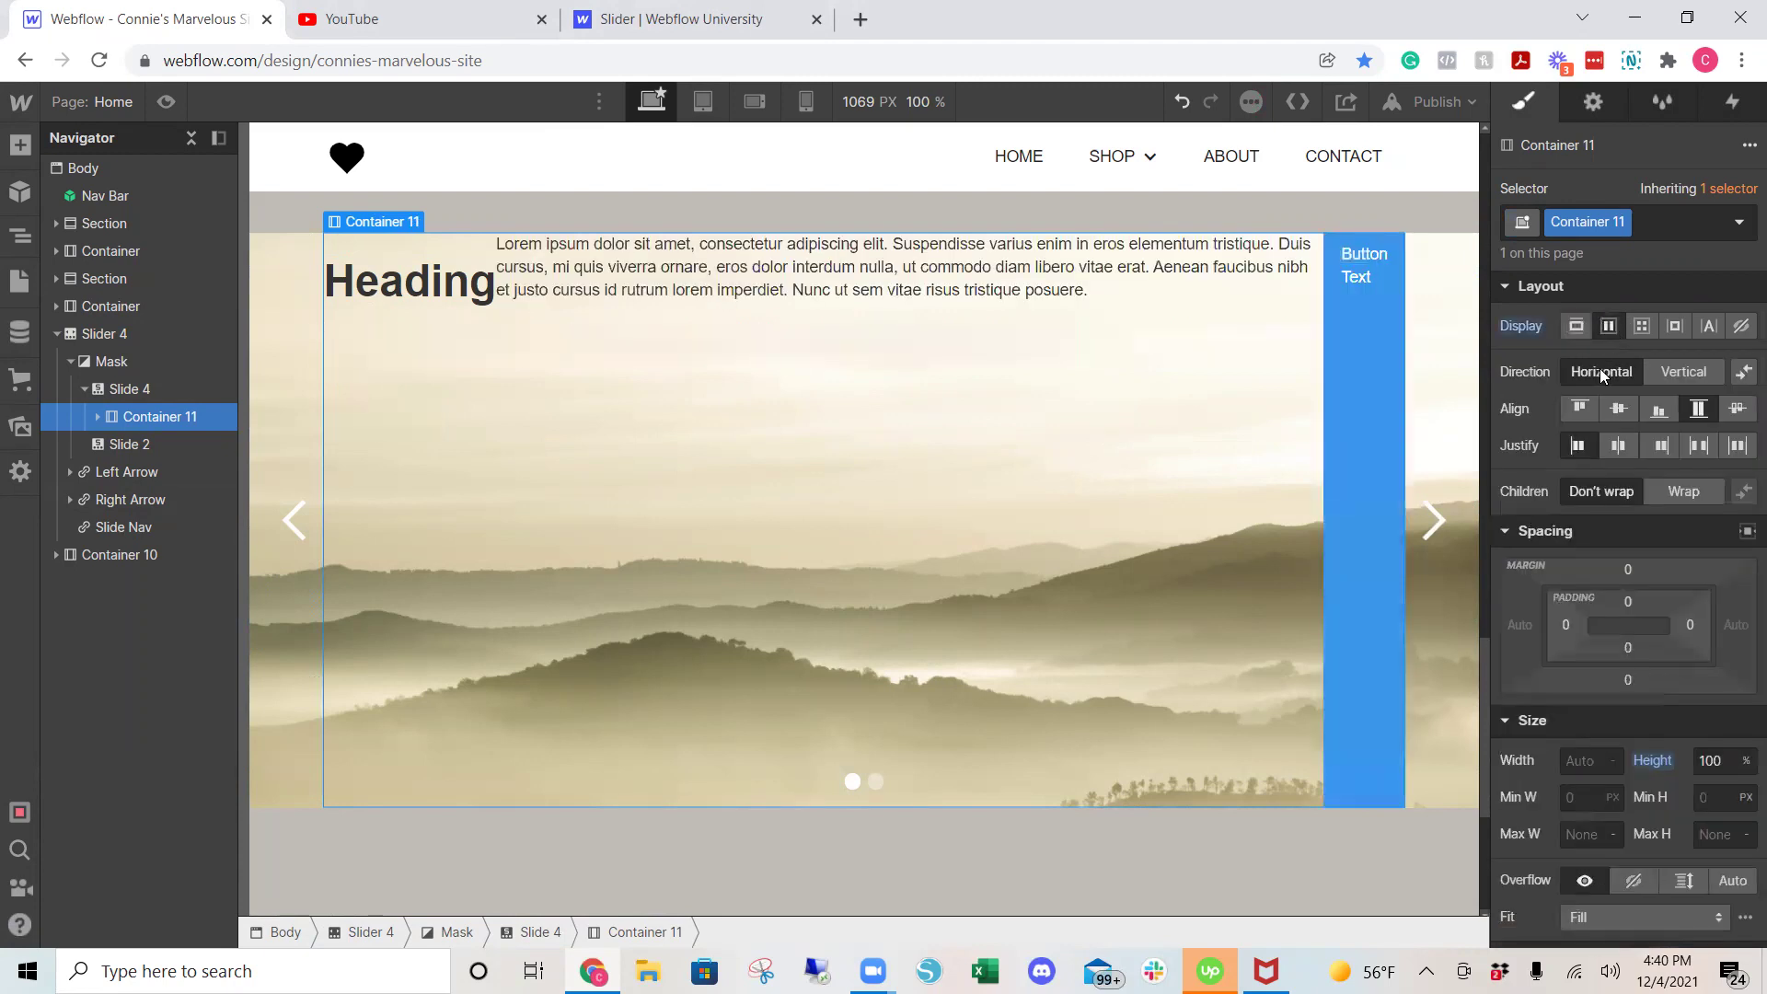
click(1668, 371)
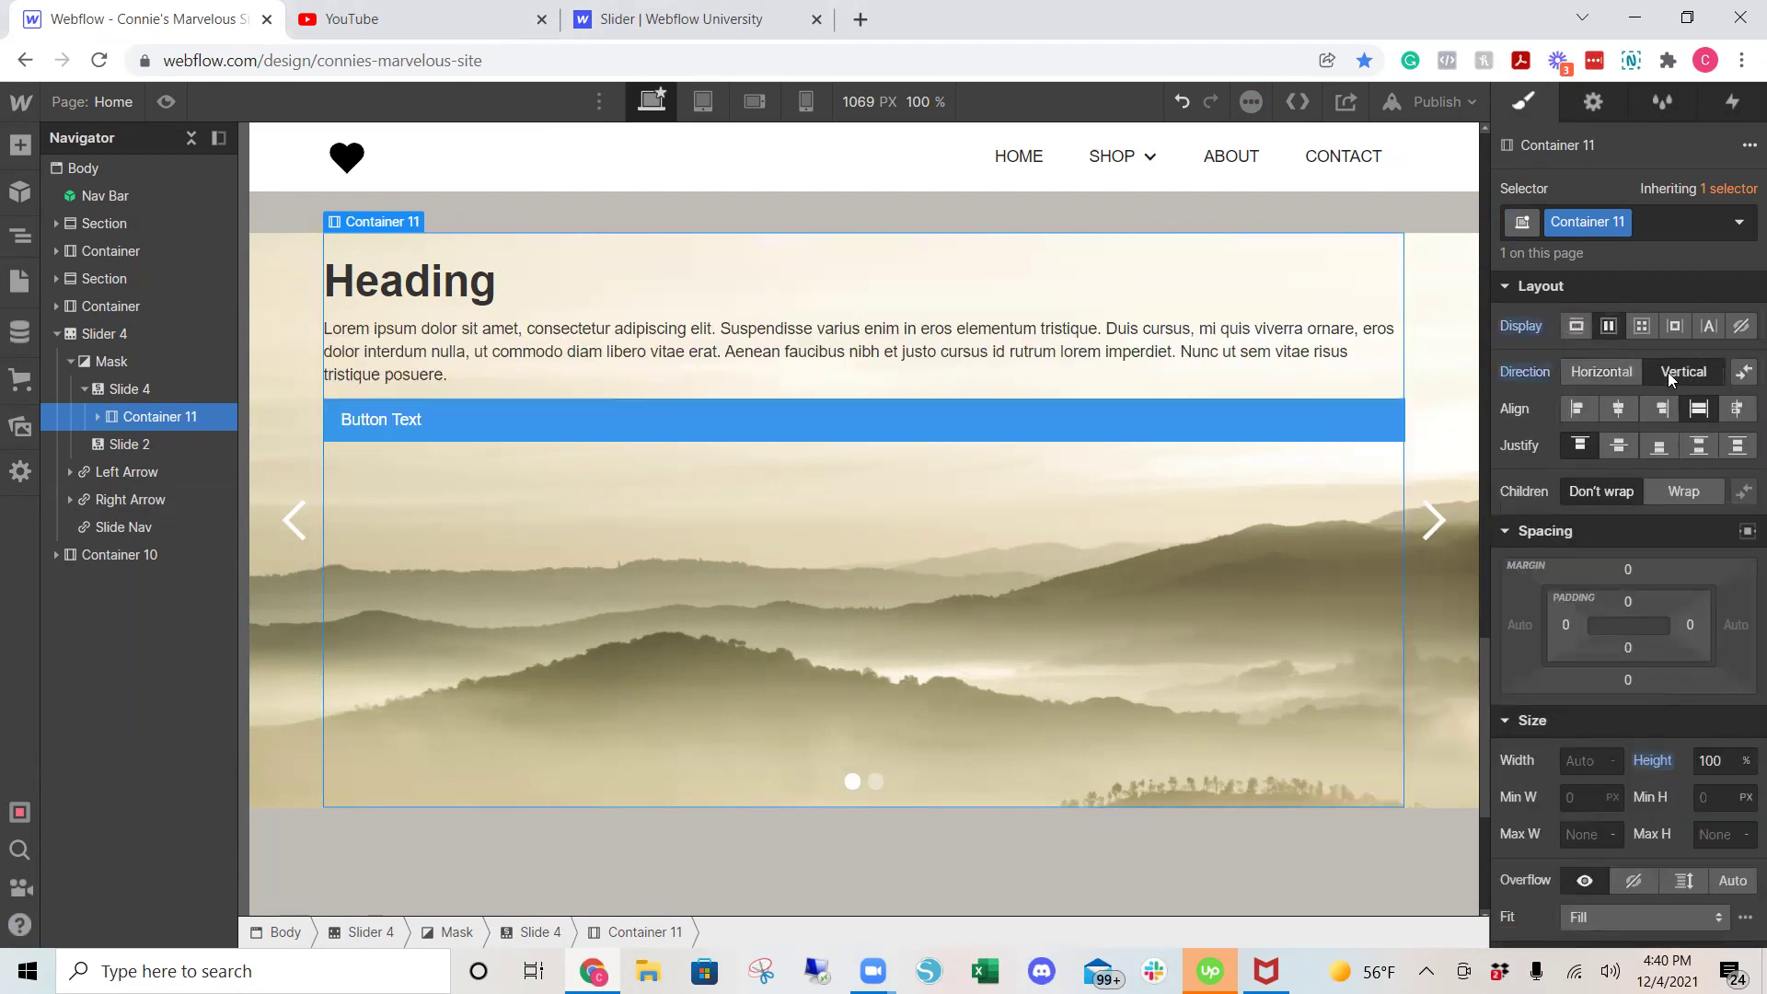
click(1580, 407)
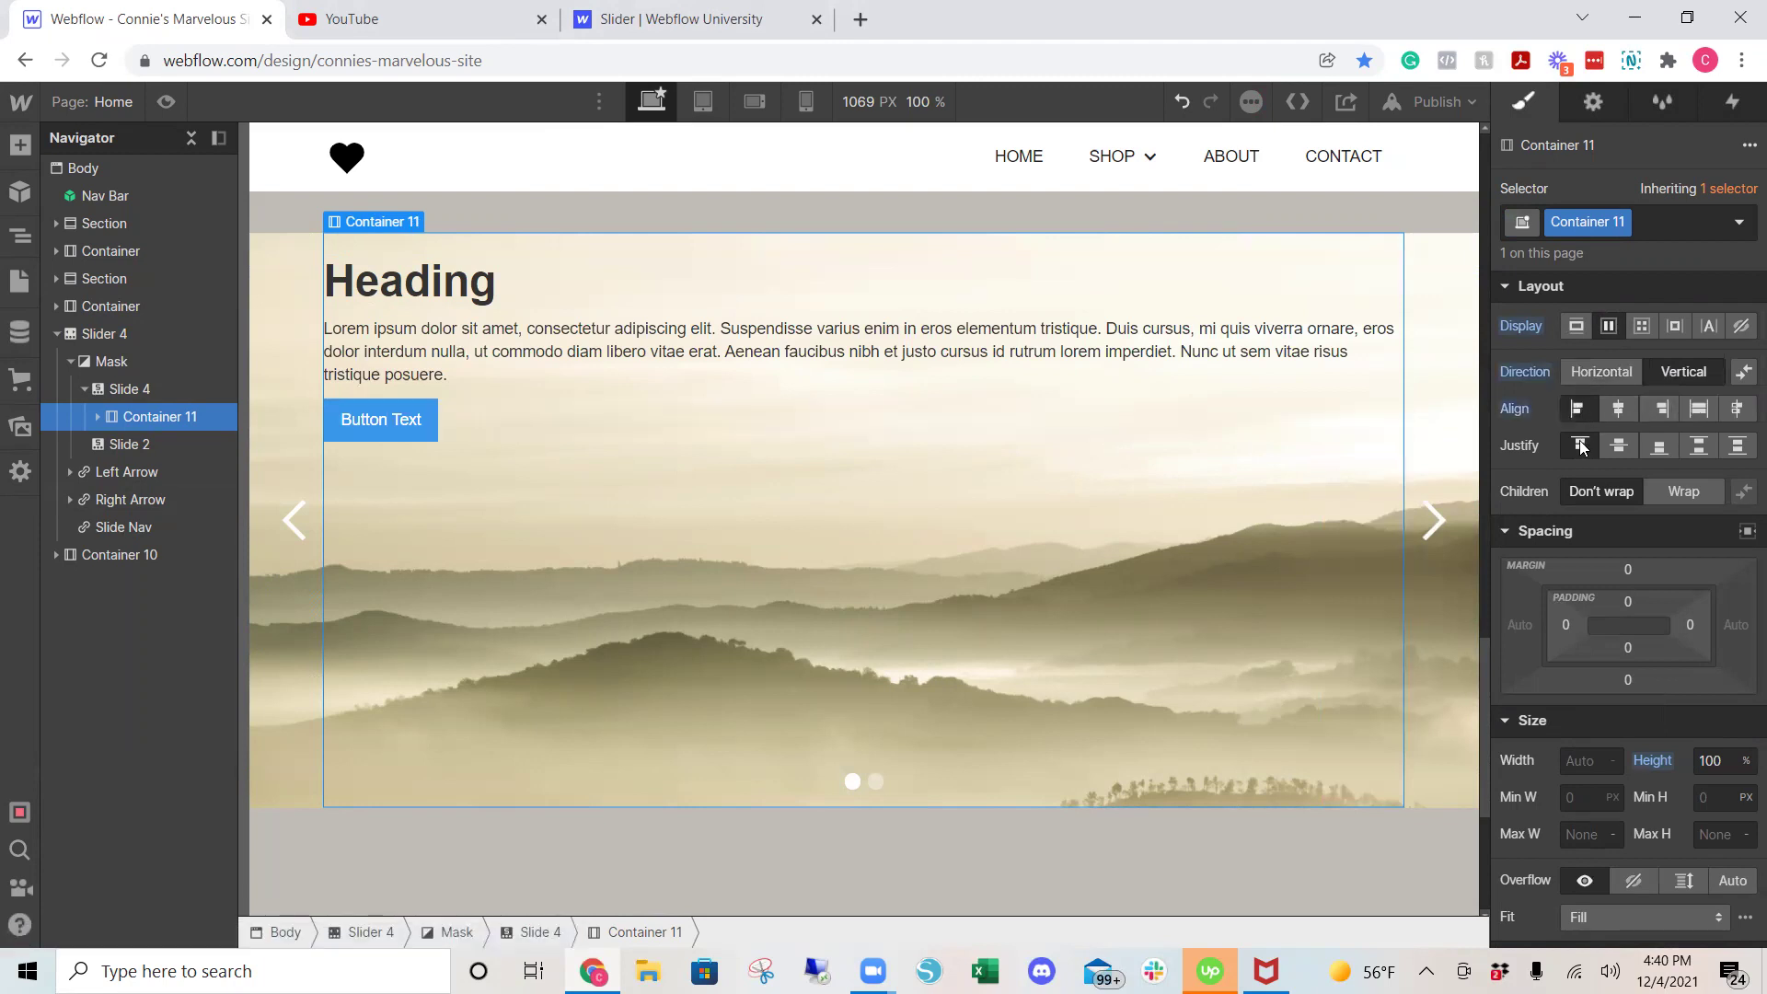
click(1621, 446)
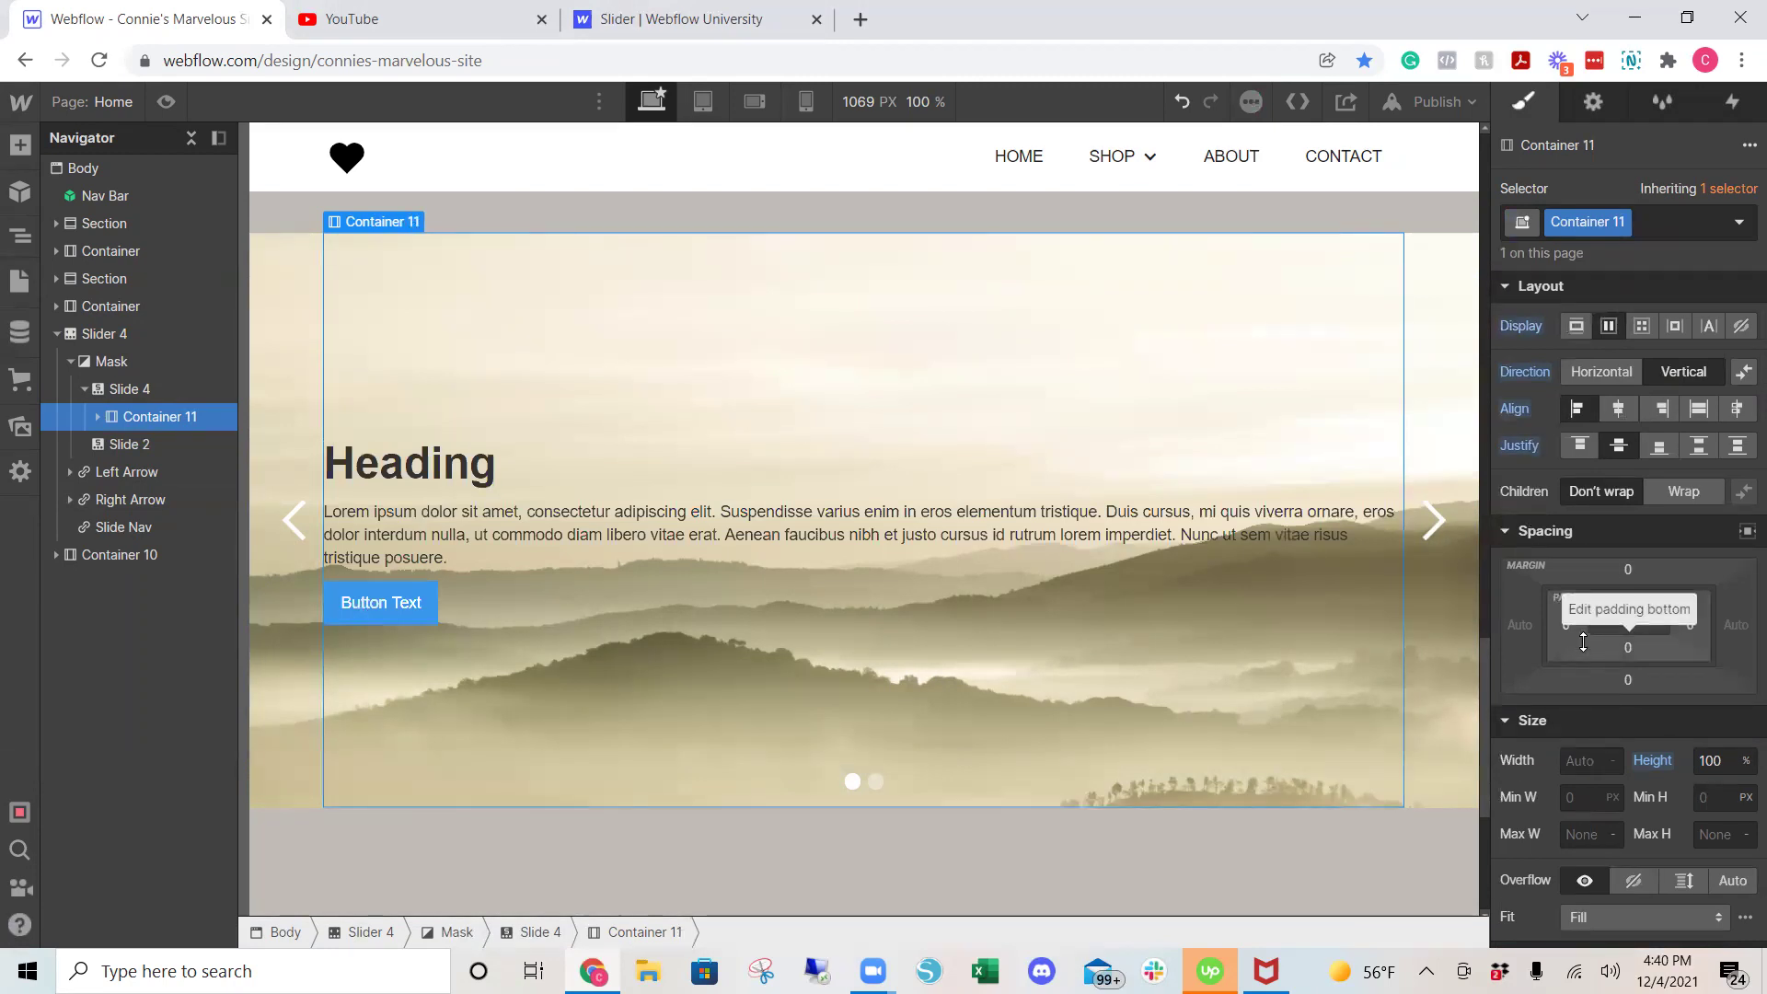
drag(1576, 630, 1690, 627)
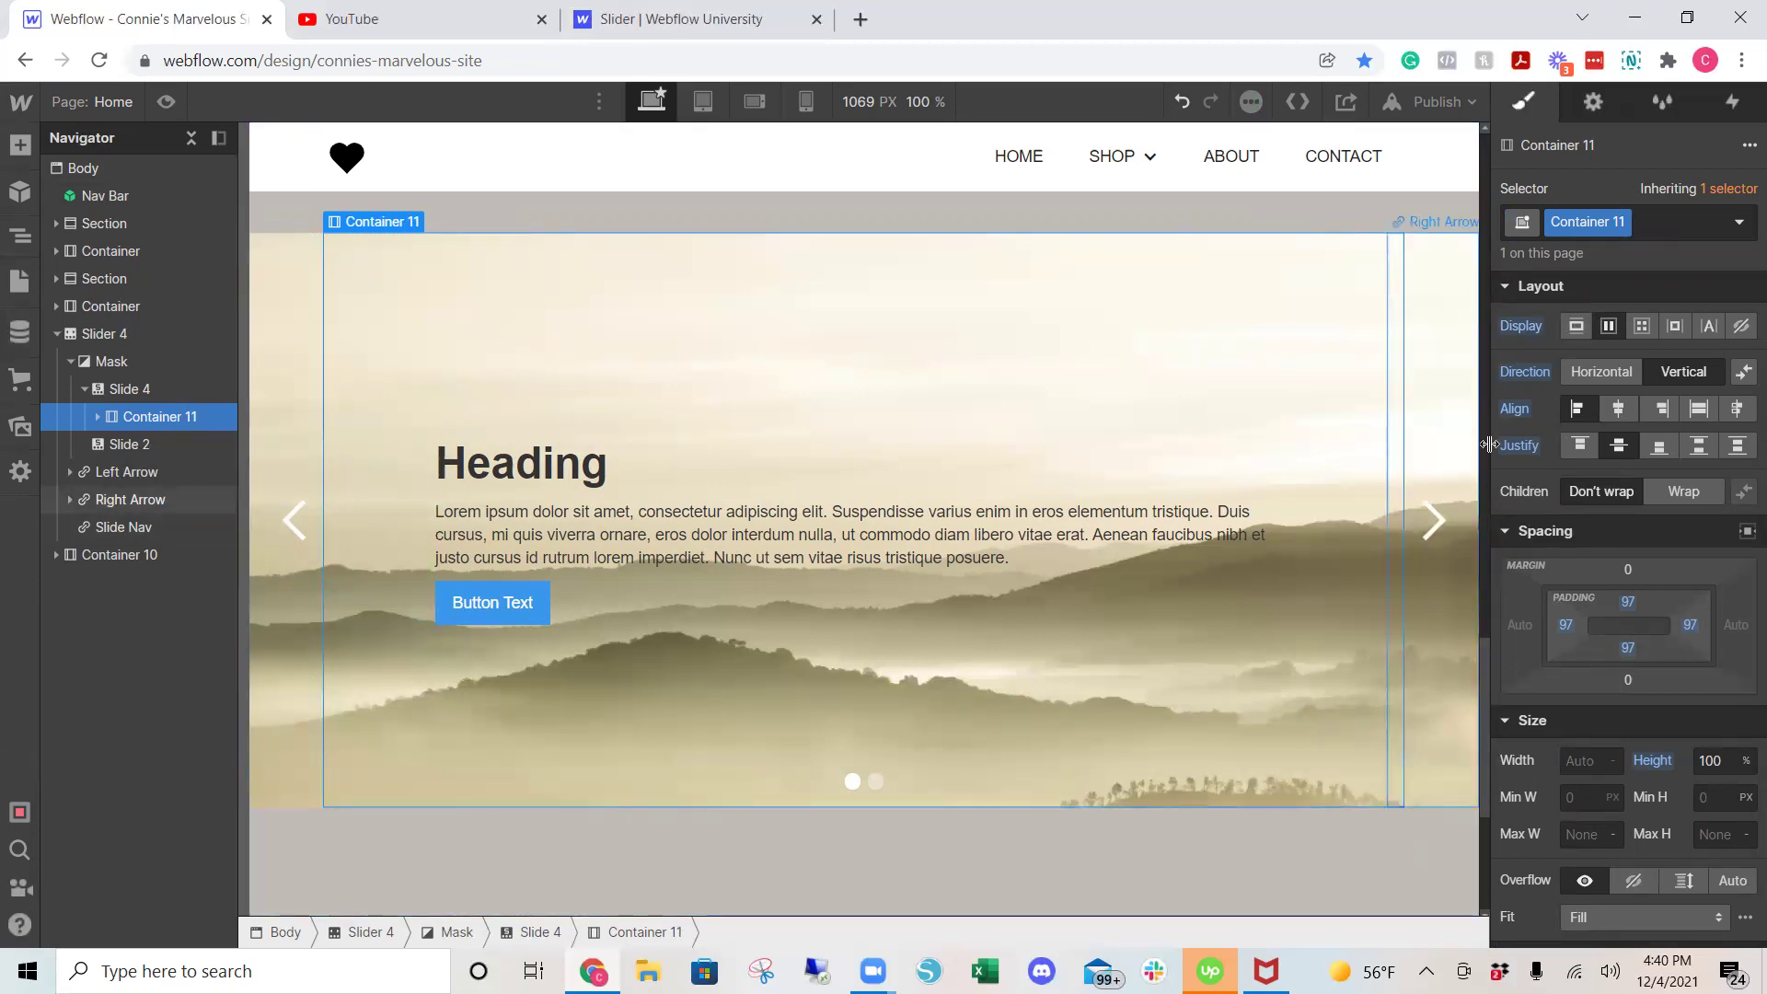
Set Container 11's Typography color to white
scroll(1643, 530, down, 3)
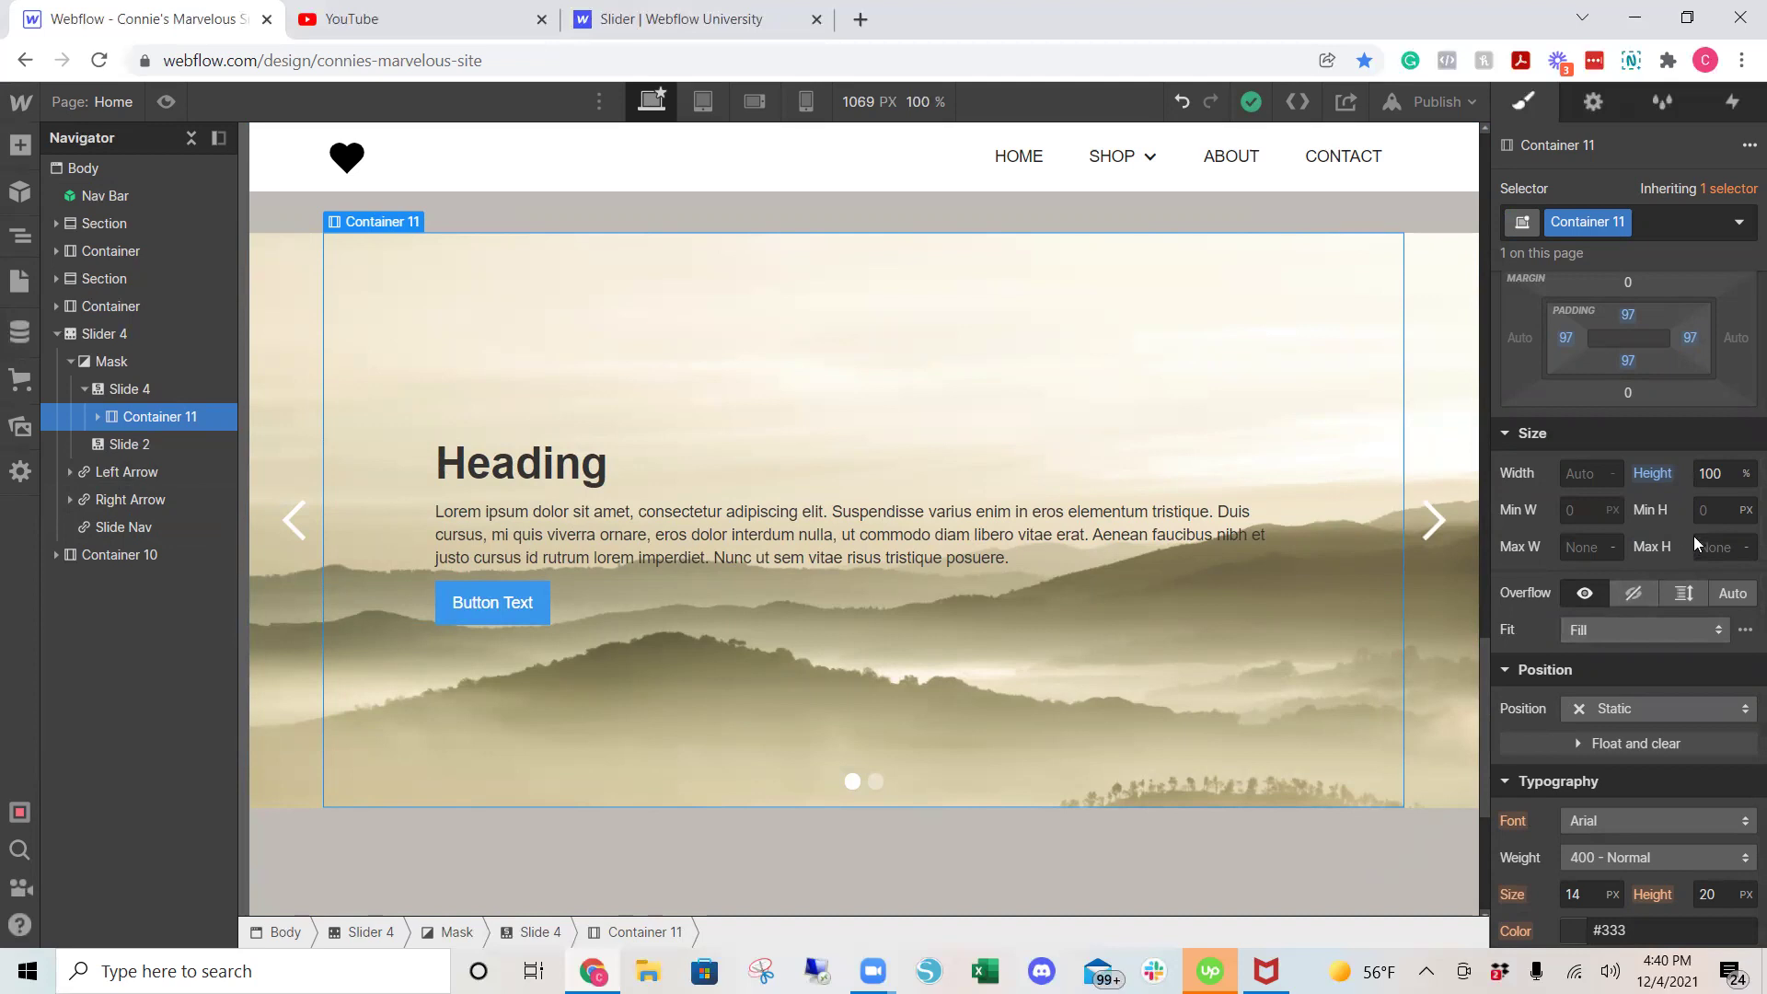
scroll(1694, 535, down, 3)
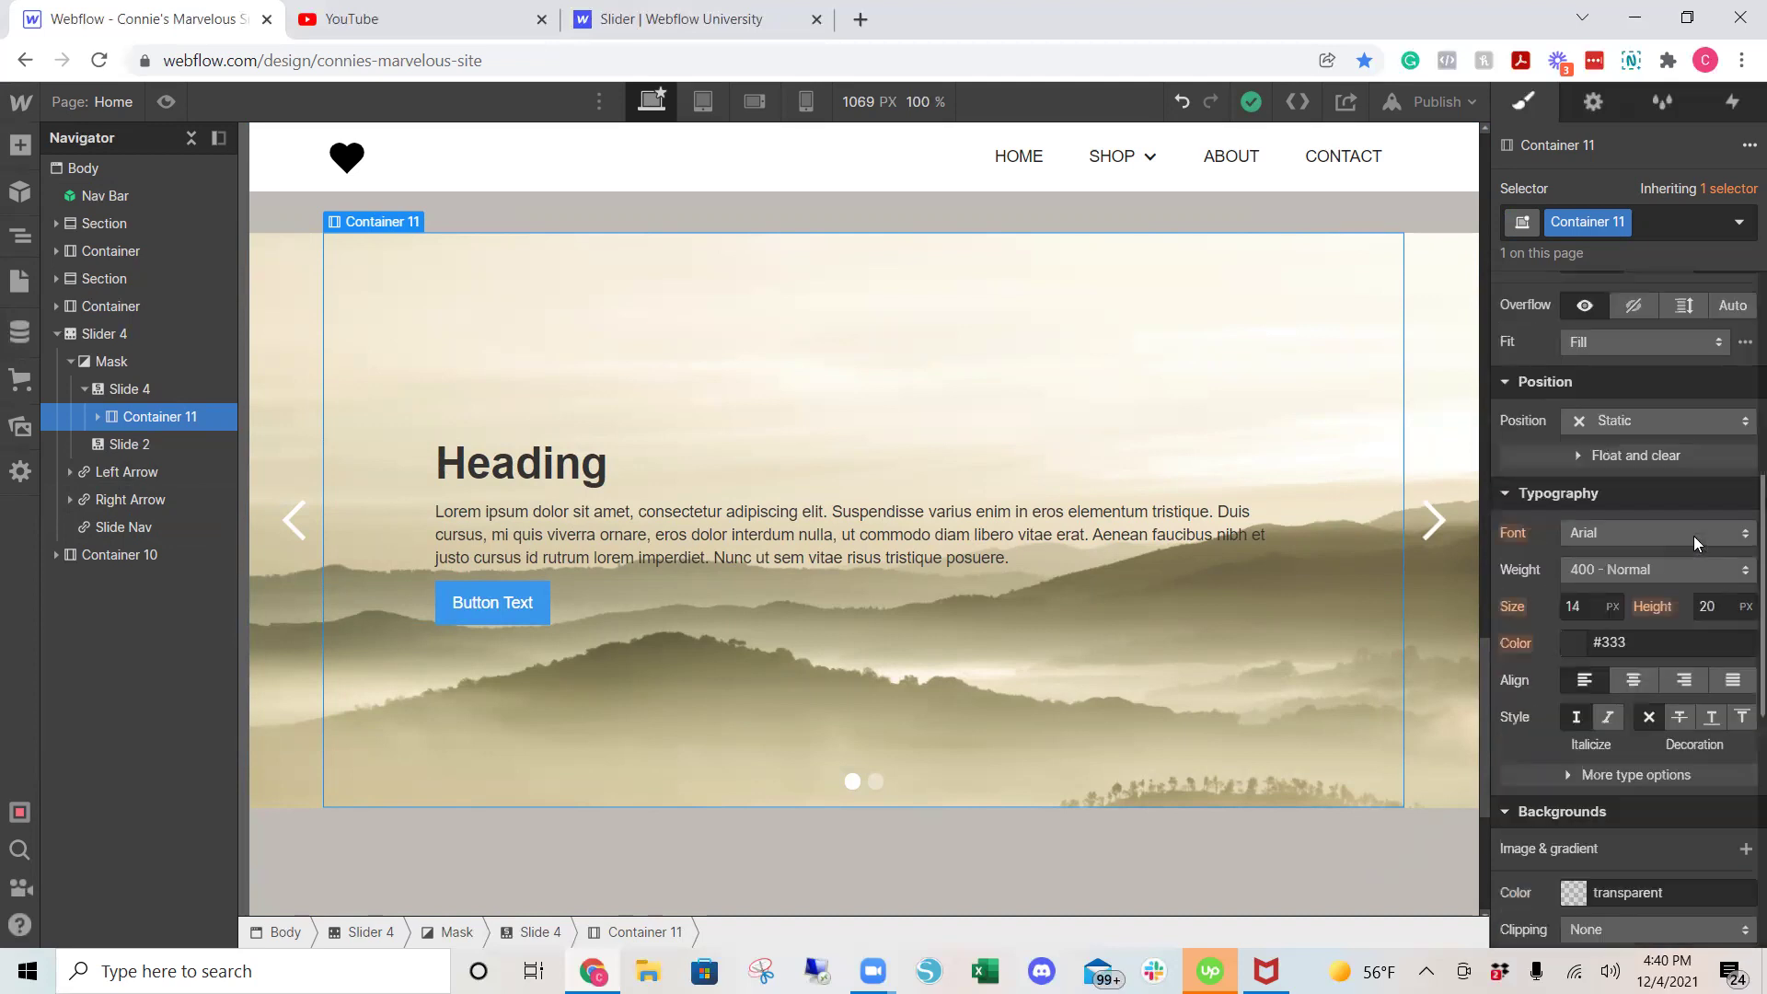
click(1581, 646)
drag(1509, 350, 1439, 205)
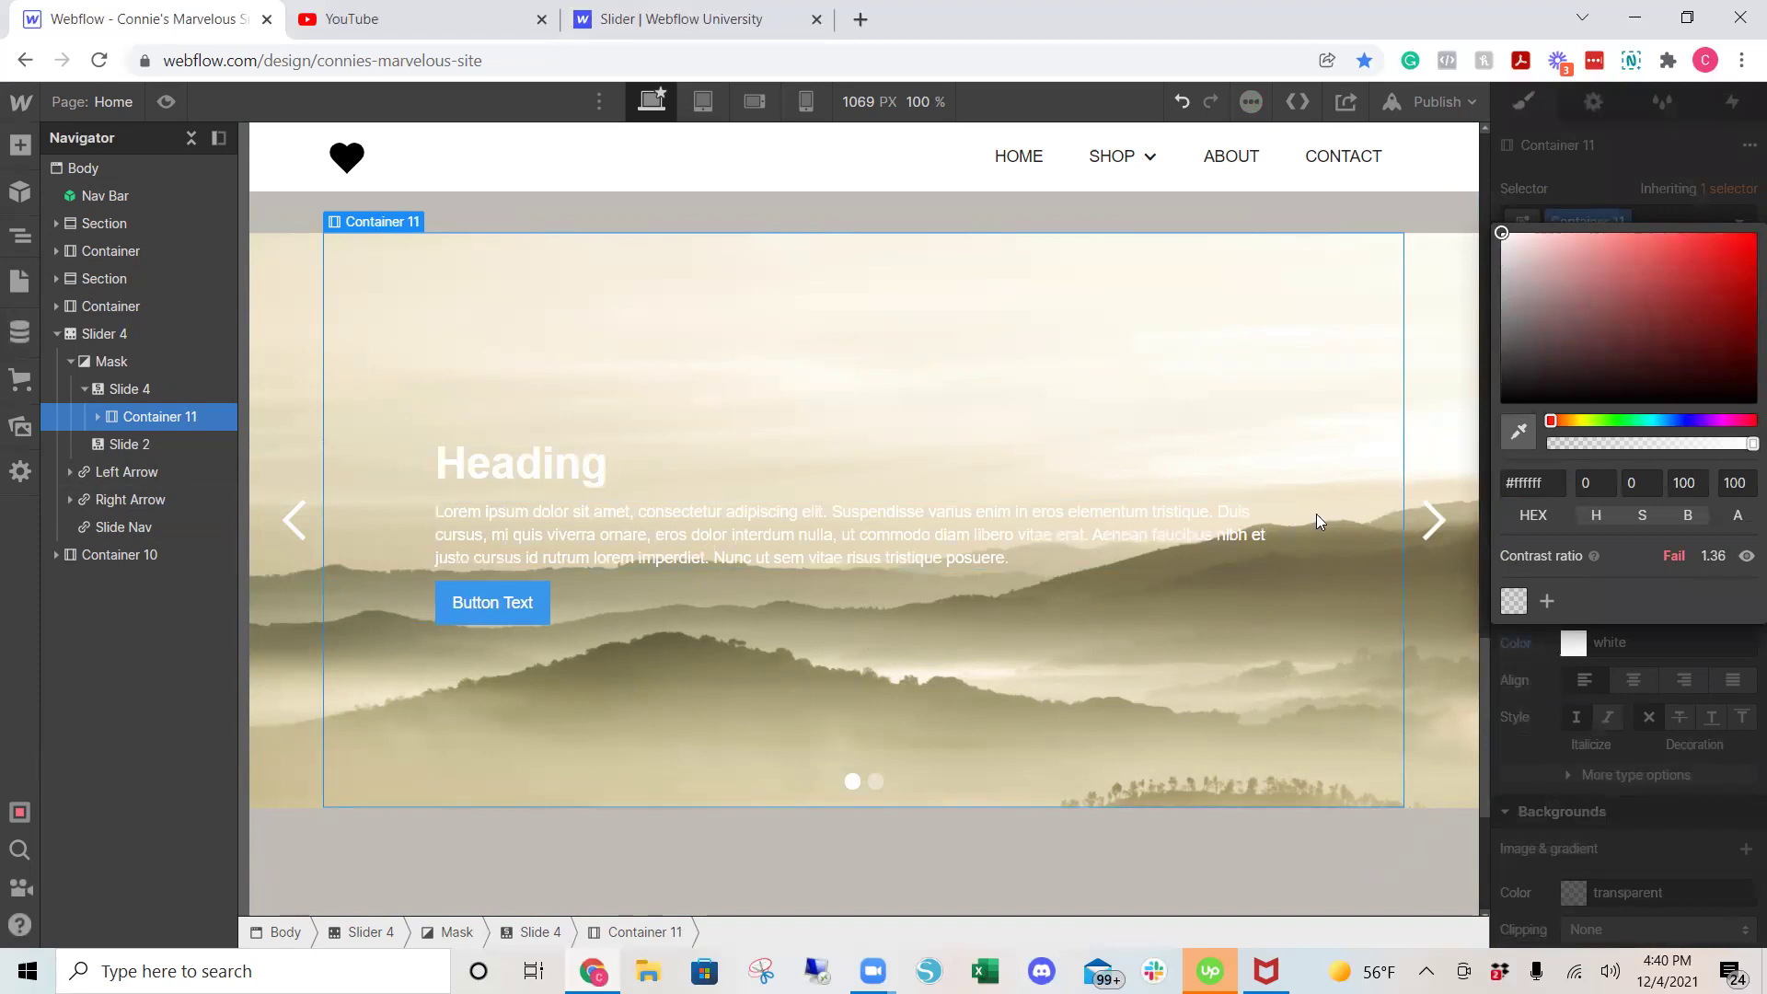
click(1664, 761)
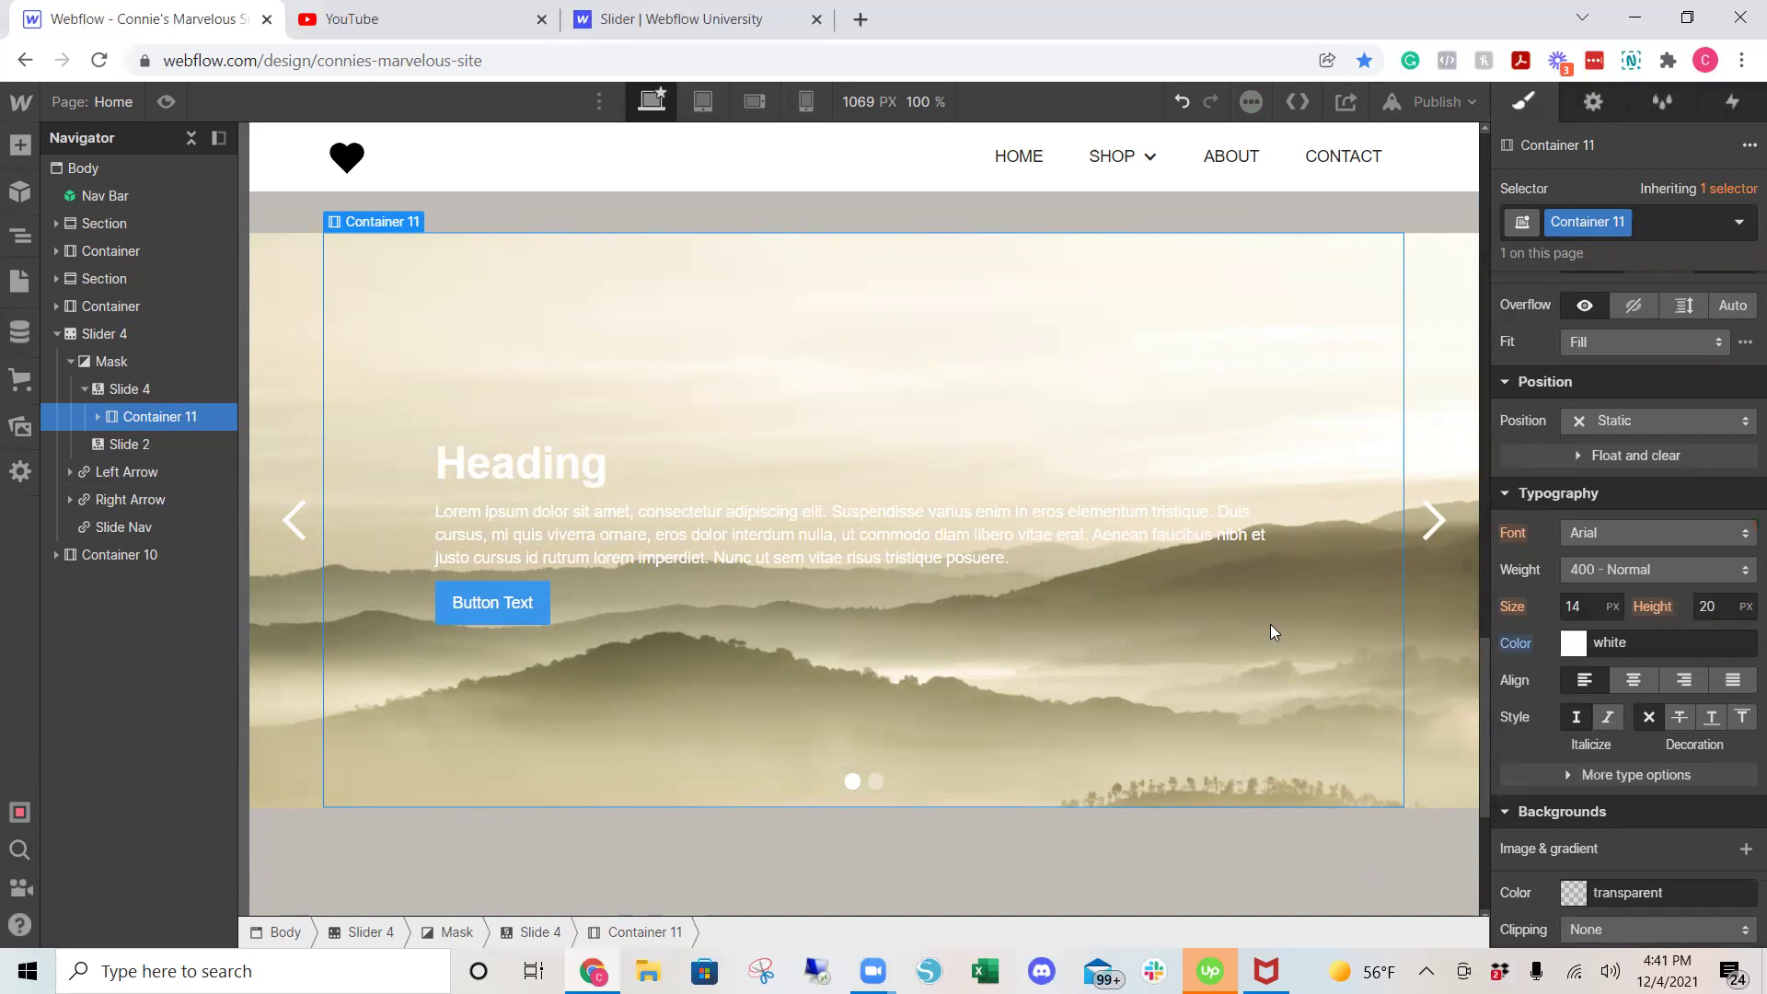
Add an rgba(0,0,0,0.5) black colour overlay layer over Slide 4's mountain photo background
click(162, 389)
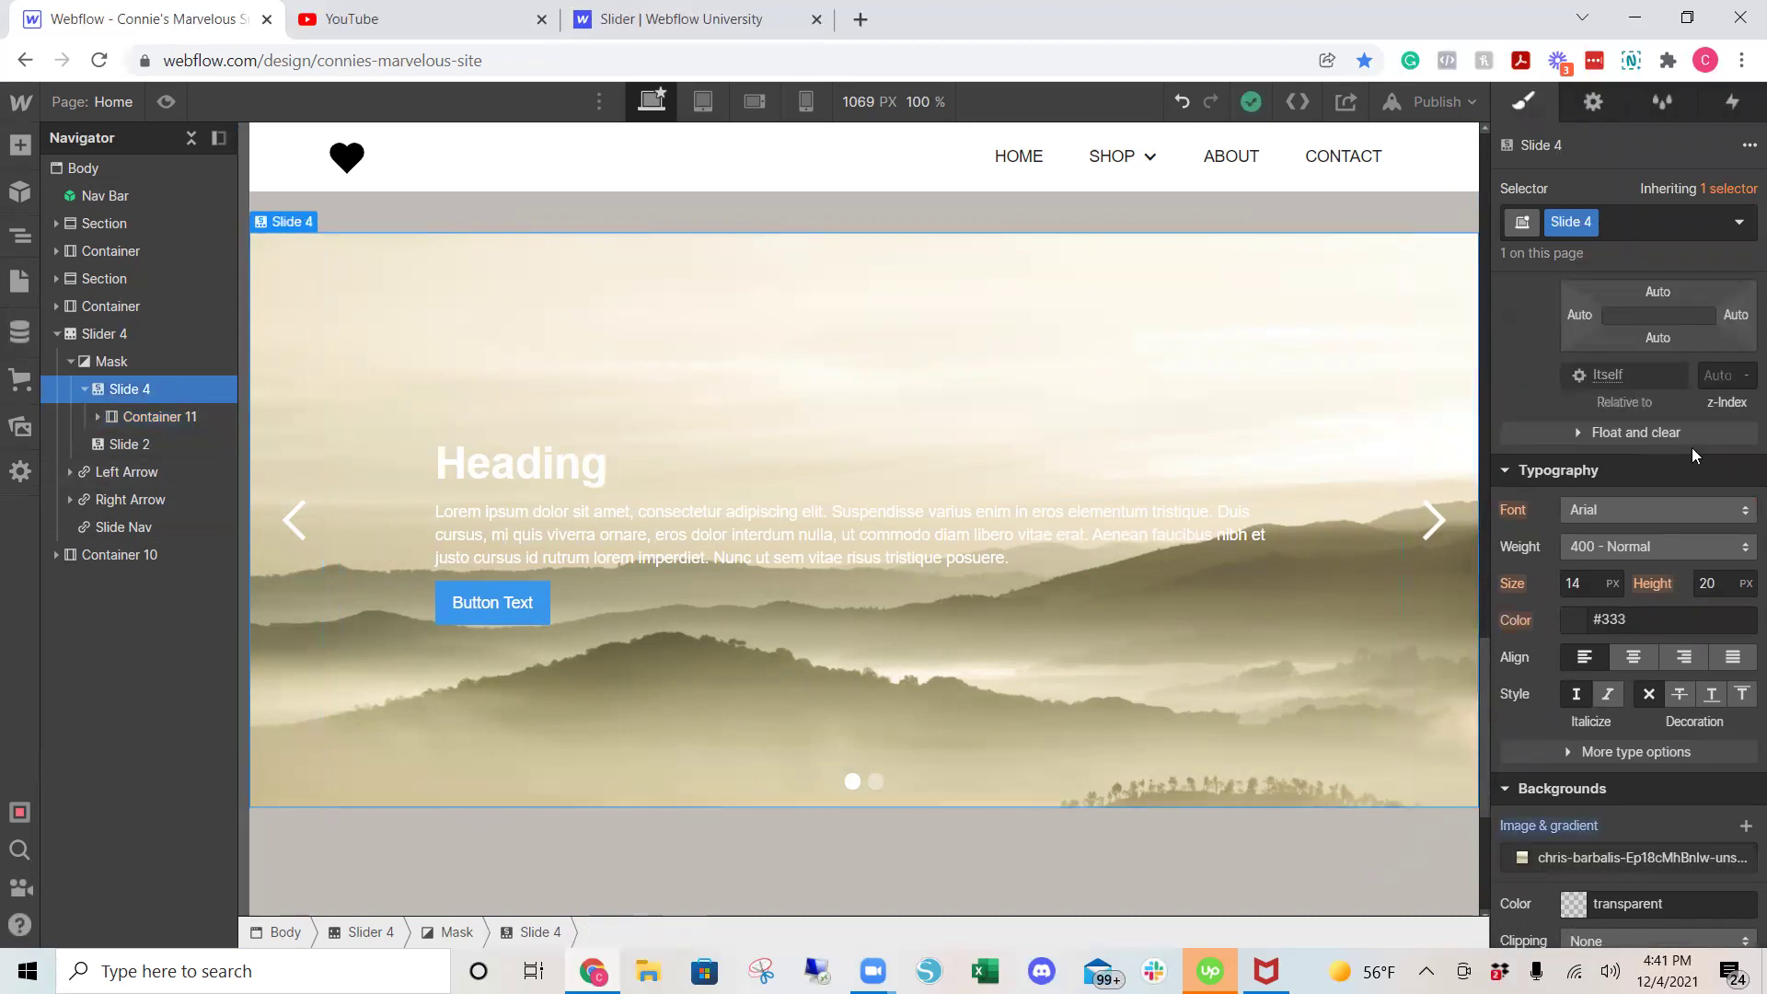
scroll(1692, 448, down, 3)
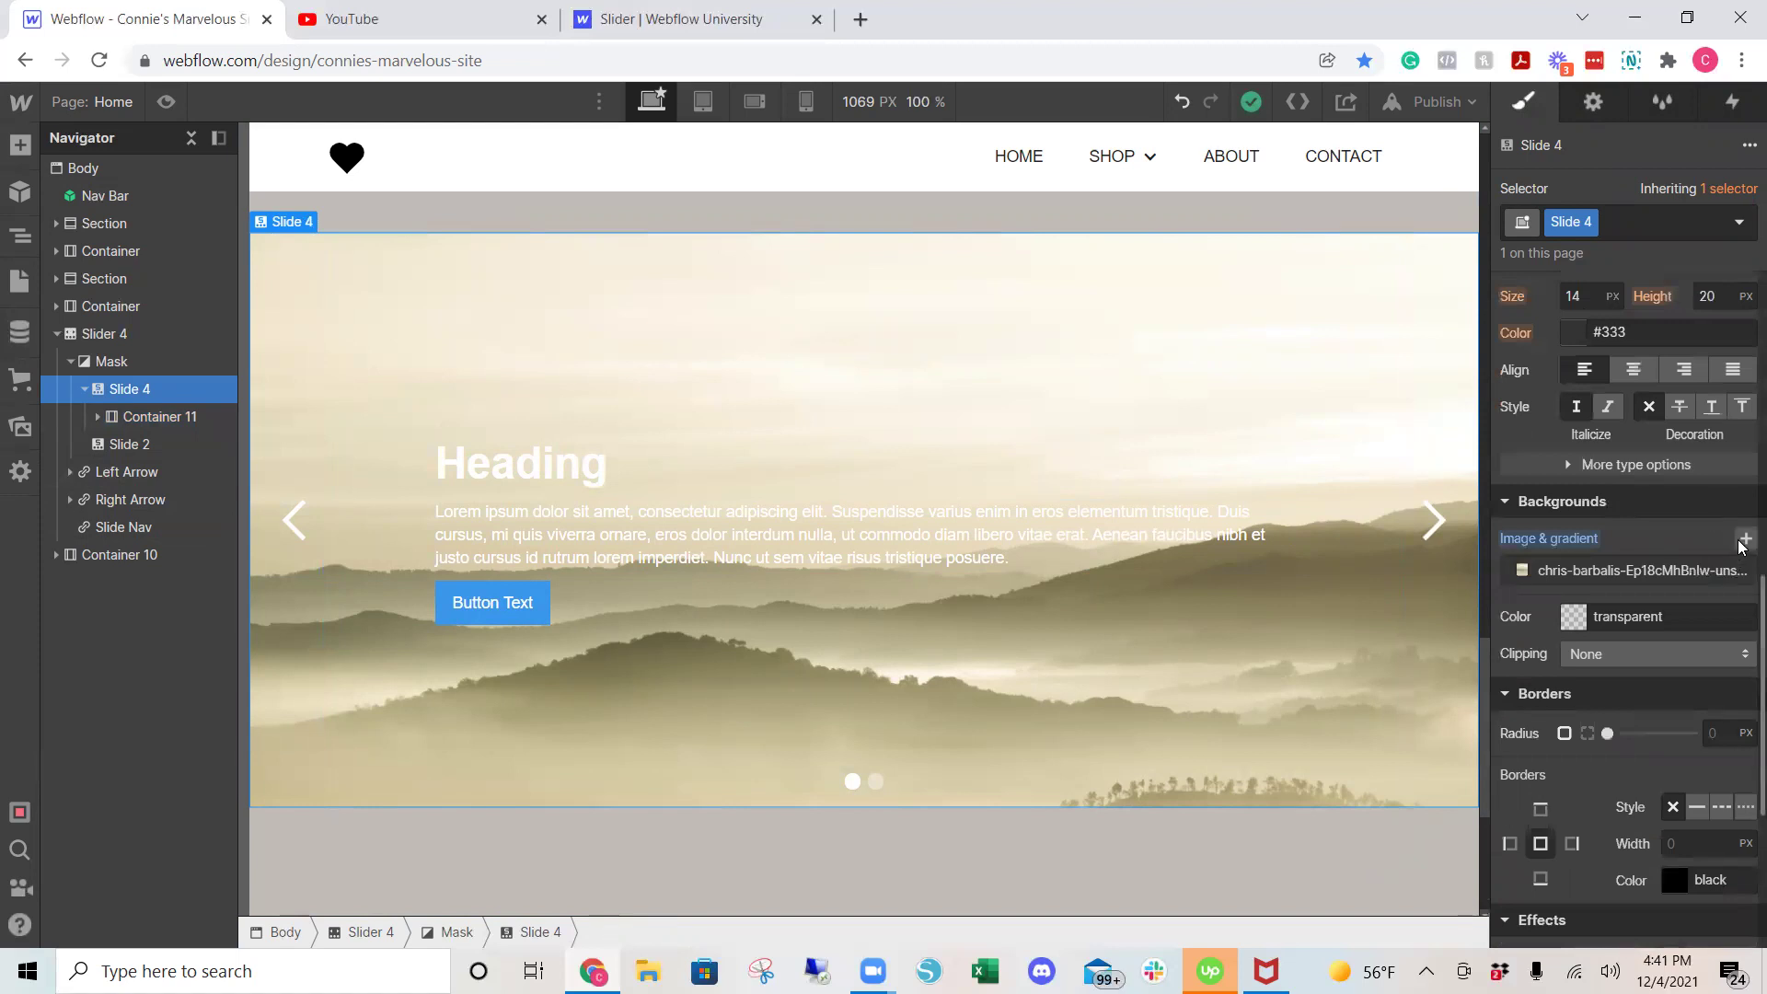
mouse_move(1740, 580)
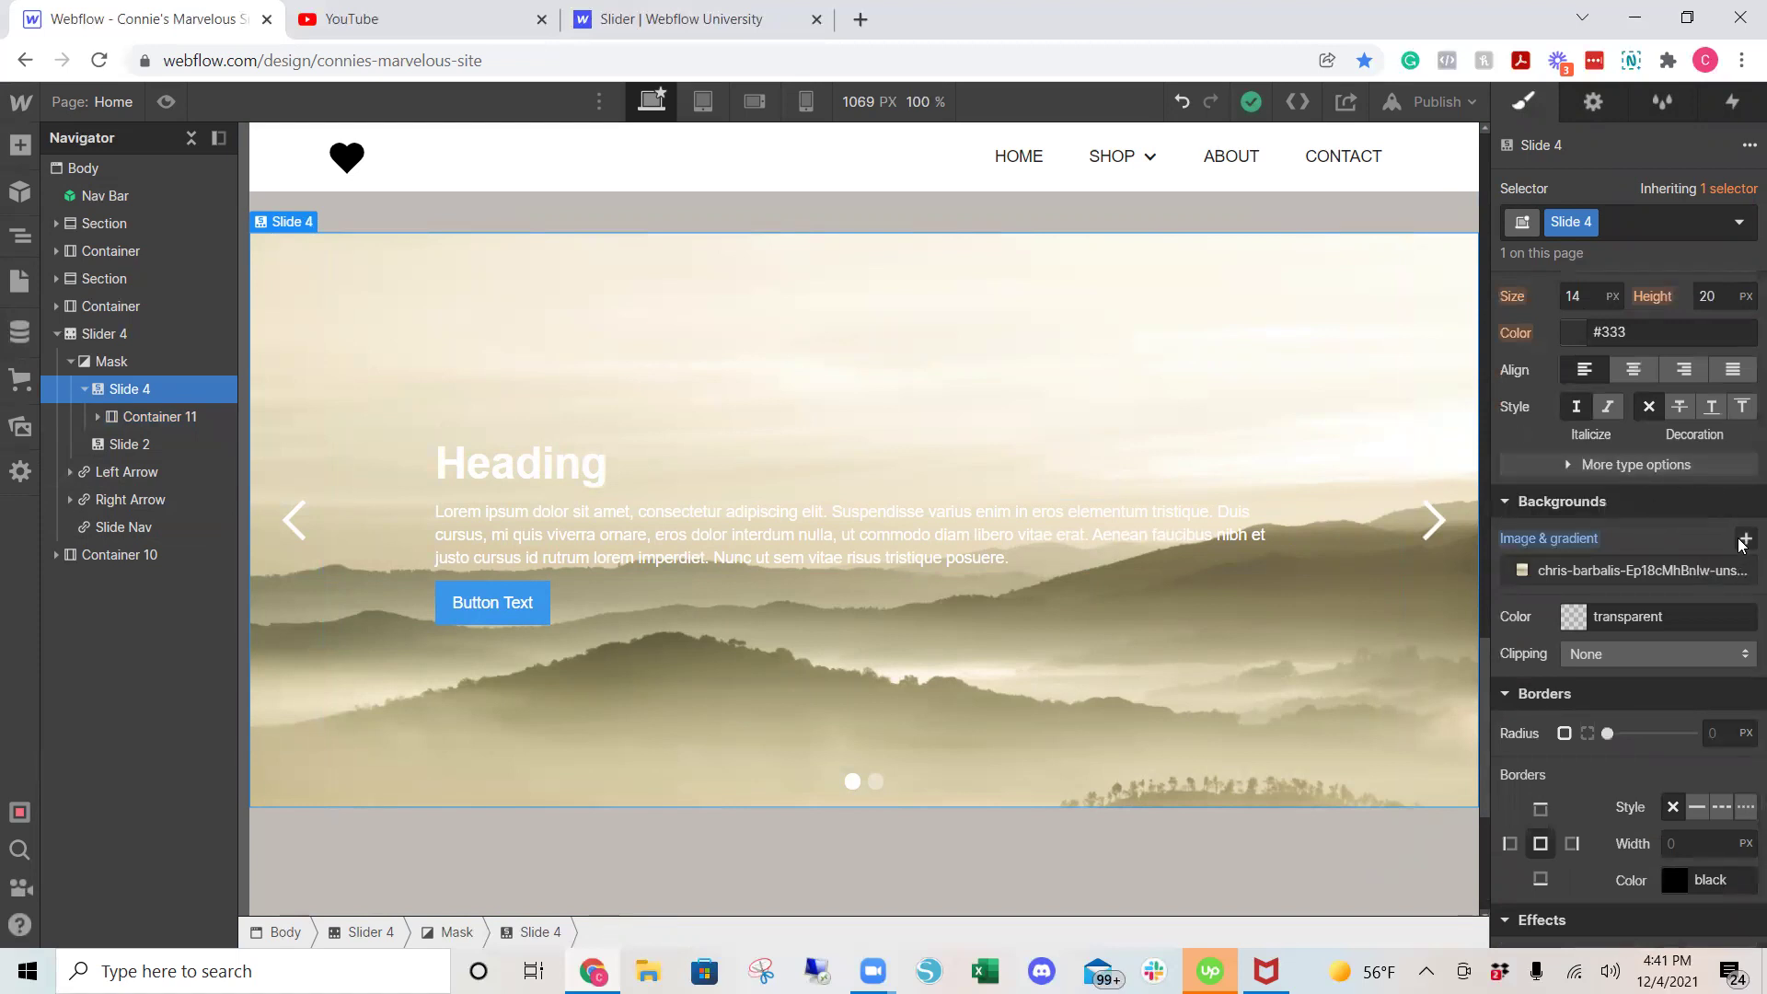
click(1746, 538)
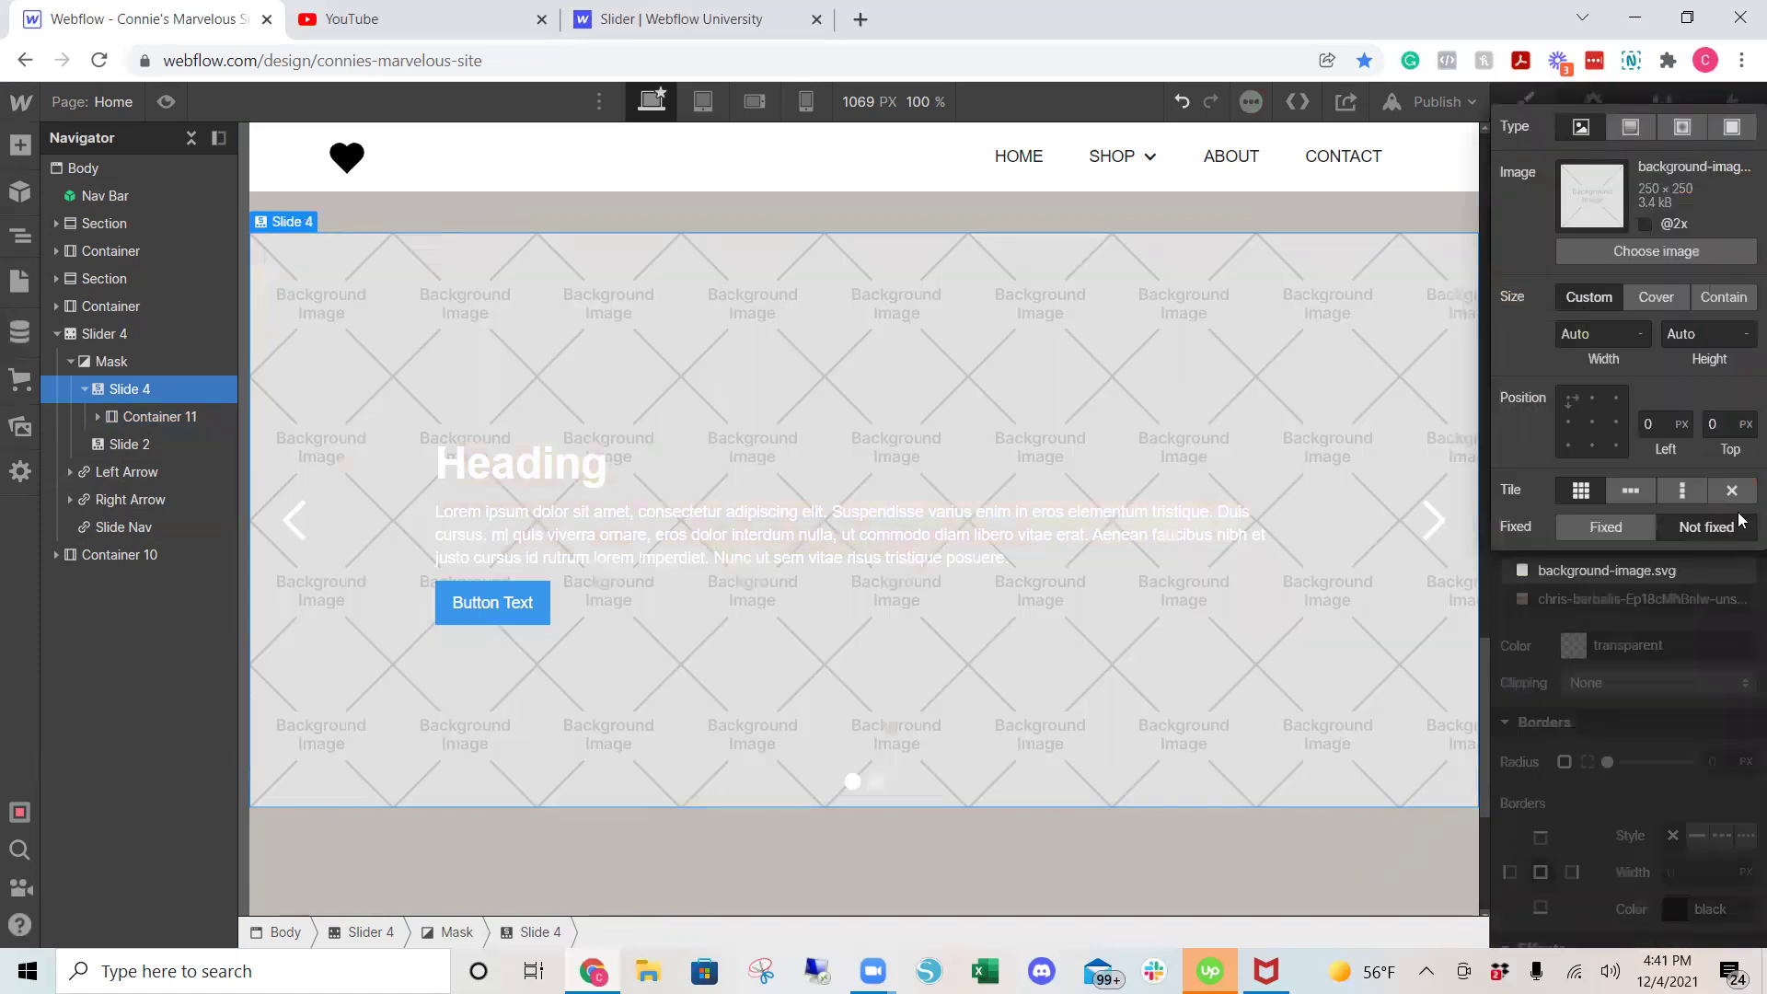
click(1733, 129)
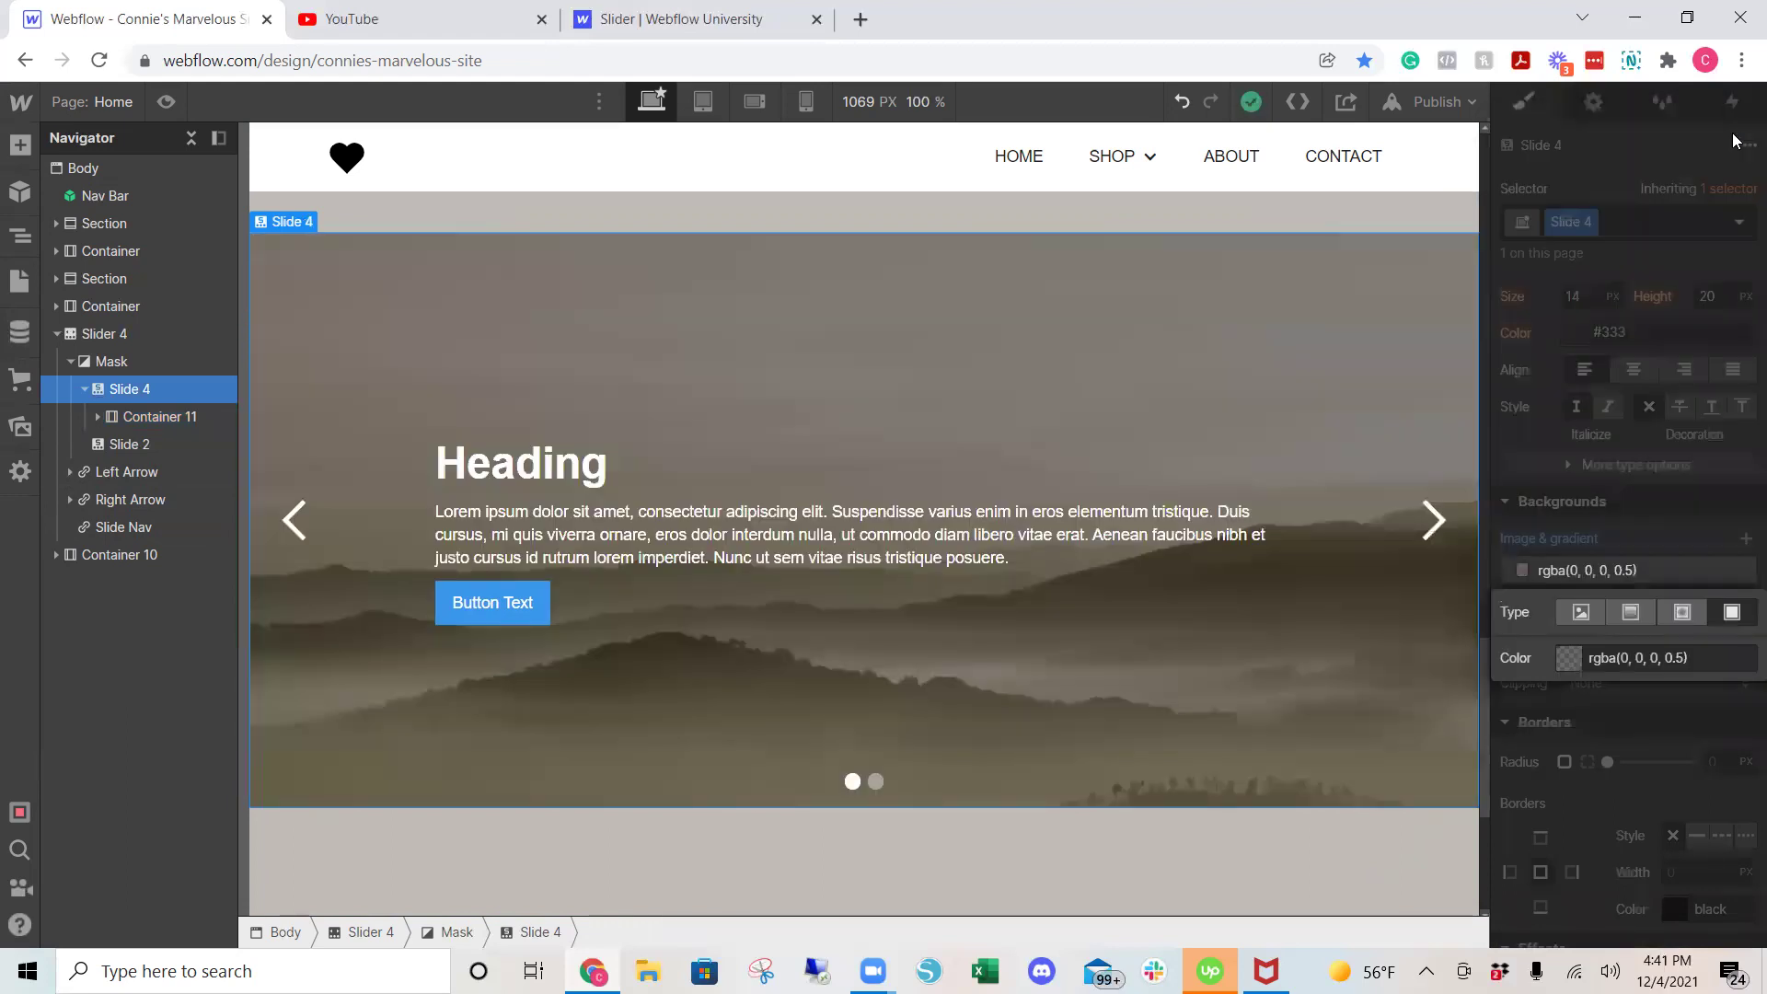
click(1648, 408)
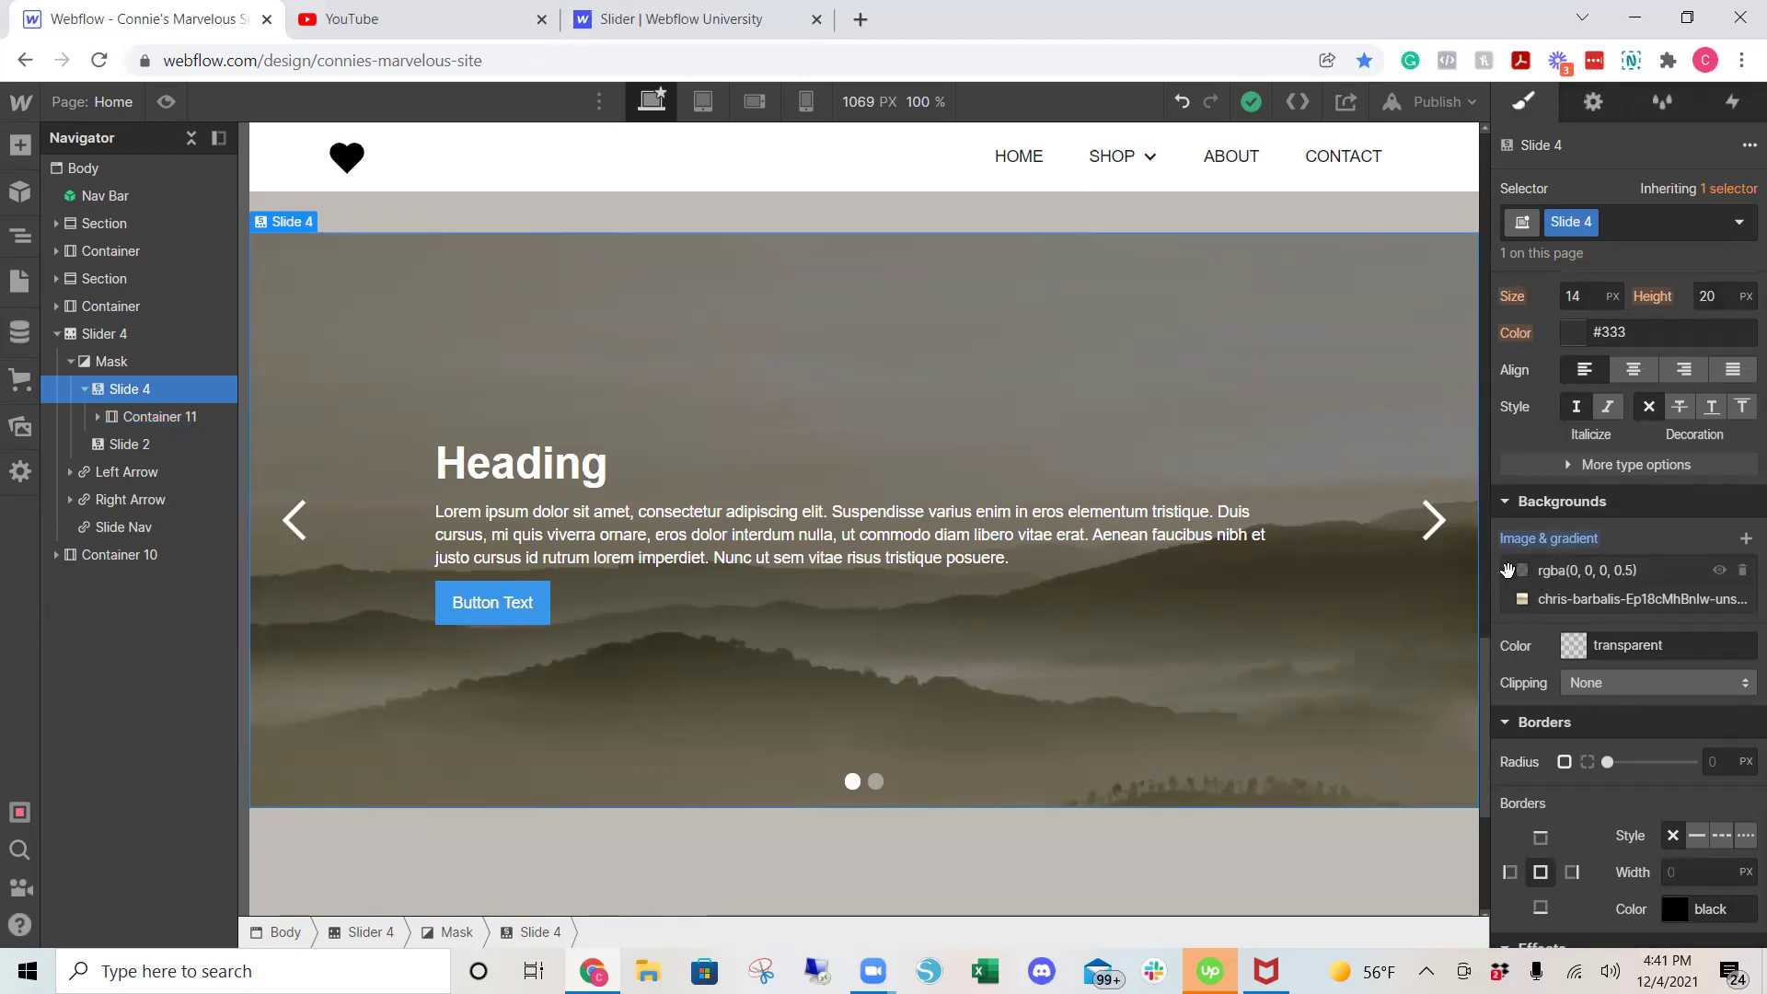
mouse_move(1513, 565)
mouse_down()
mouse_move(1514, 612)
mouse_move(1516, 572)
mouse_up()
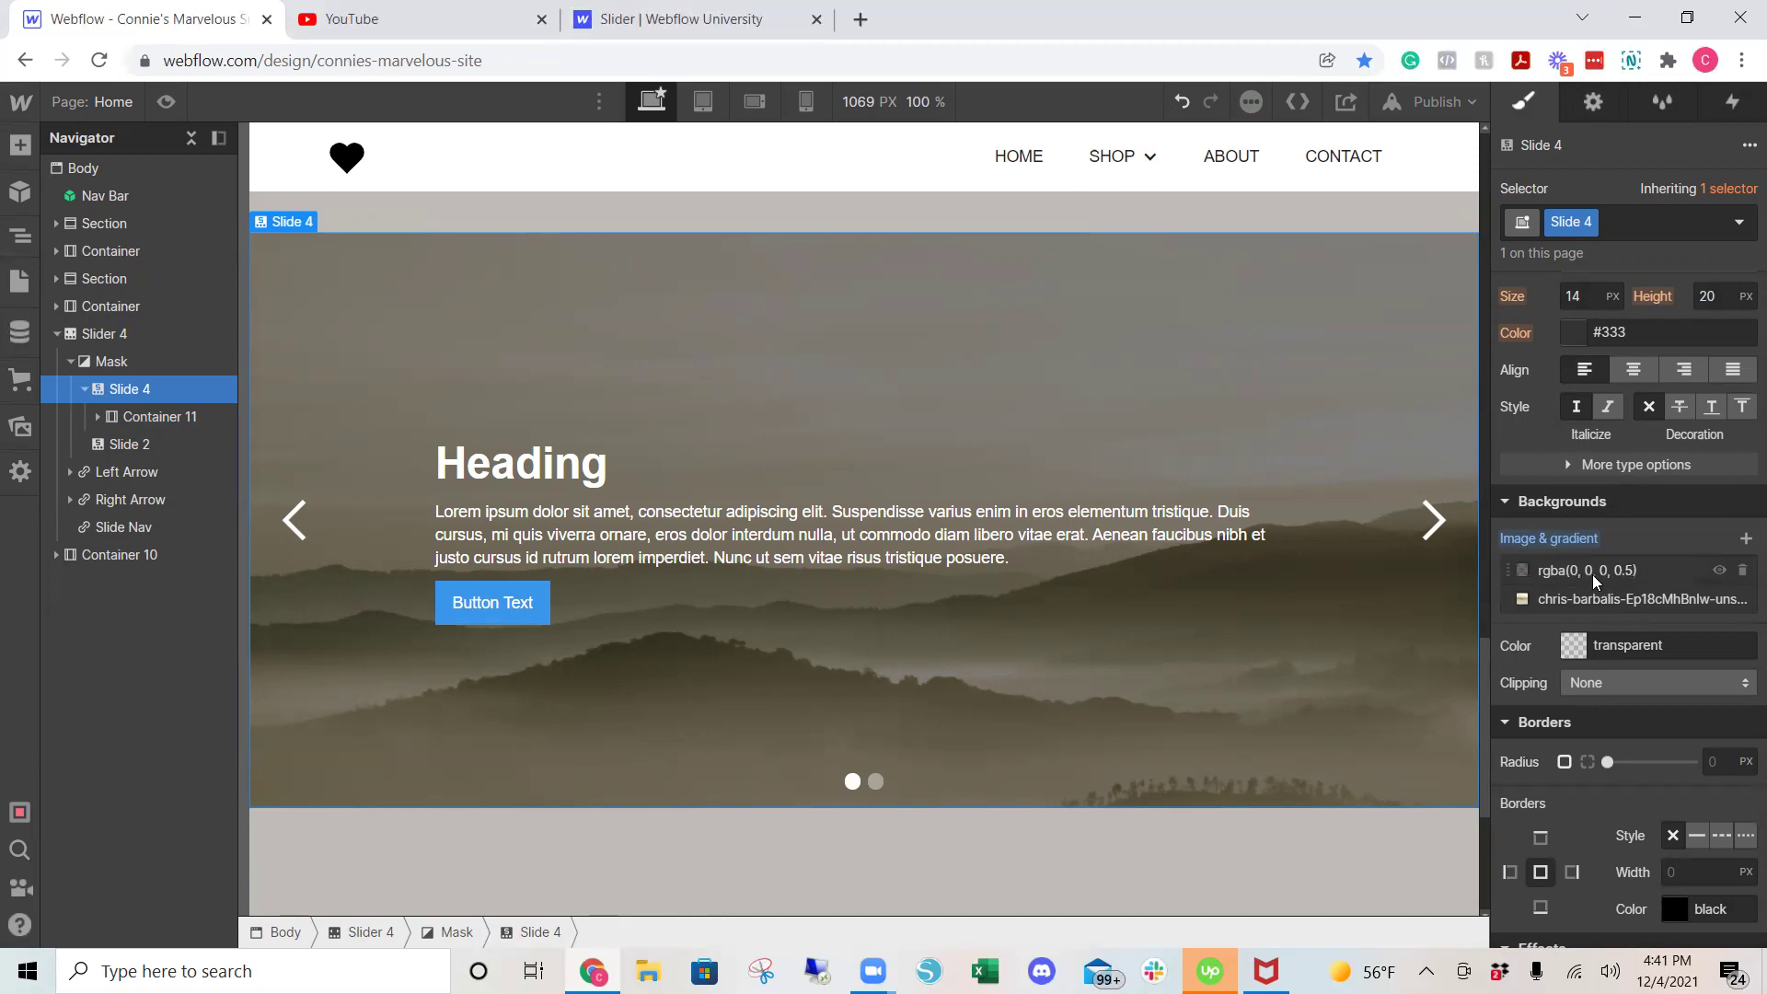
click(1618, 604)
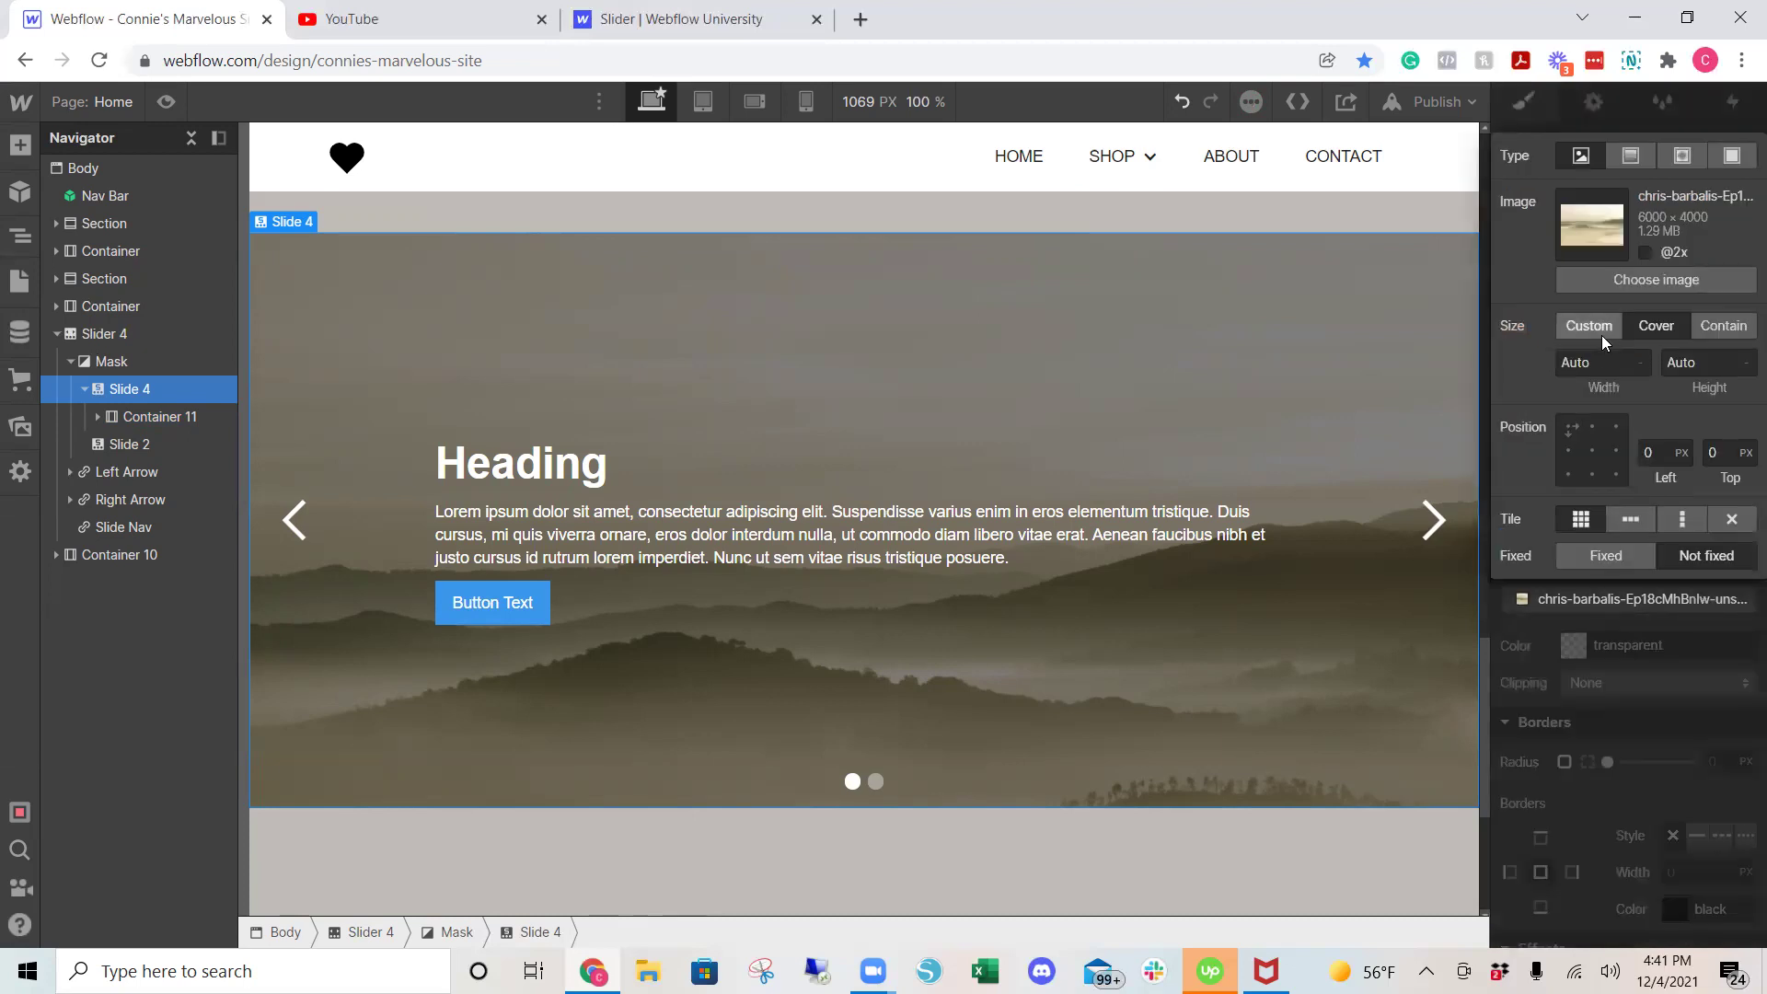
click(1732, 158)
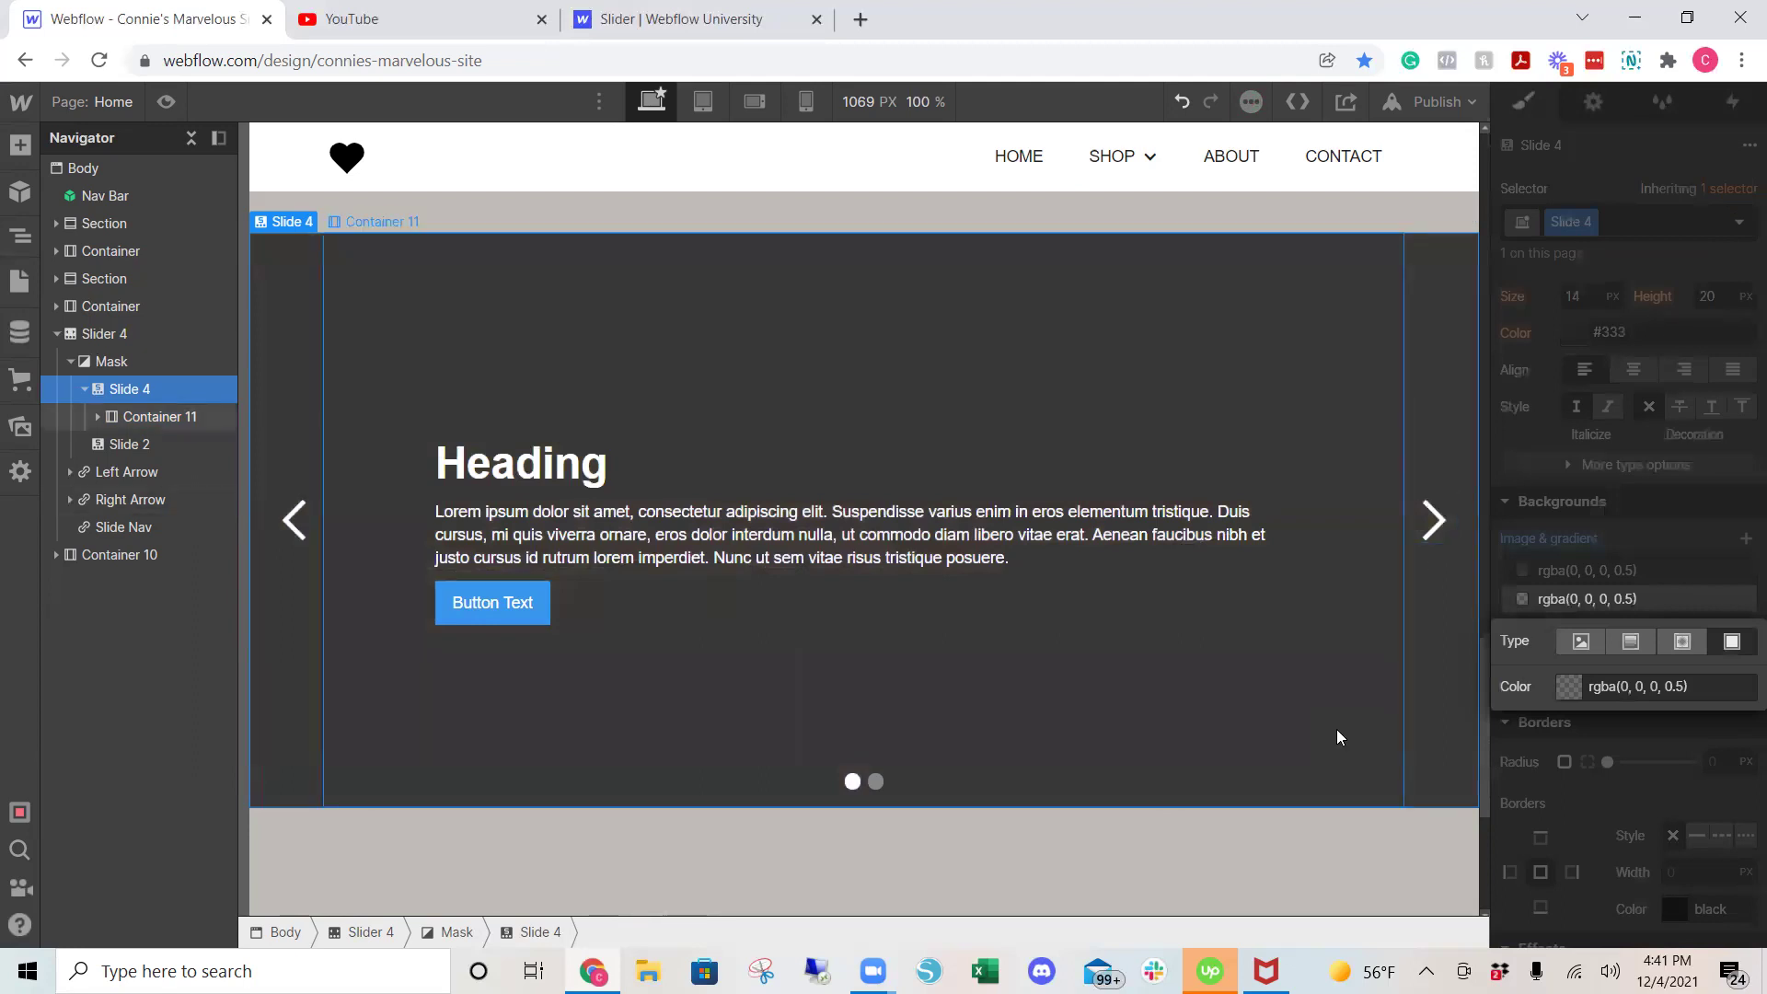
click(1581, 641)
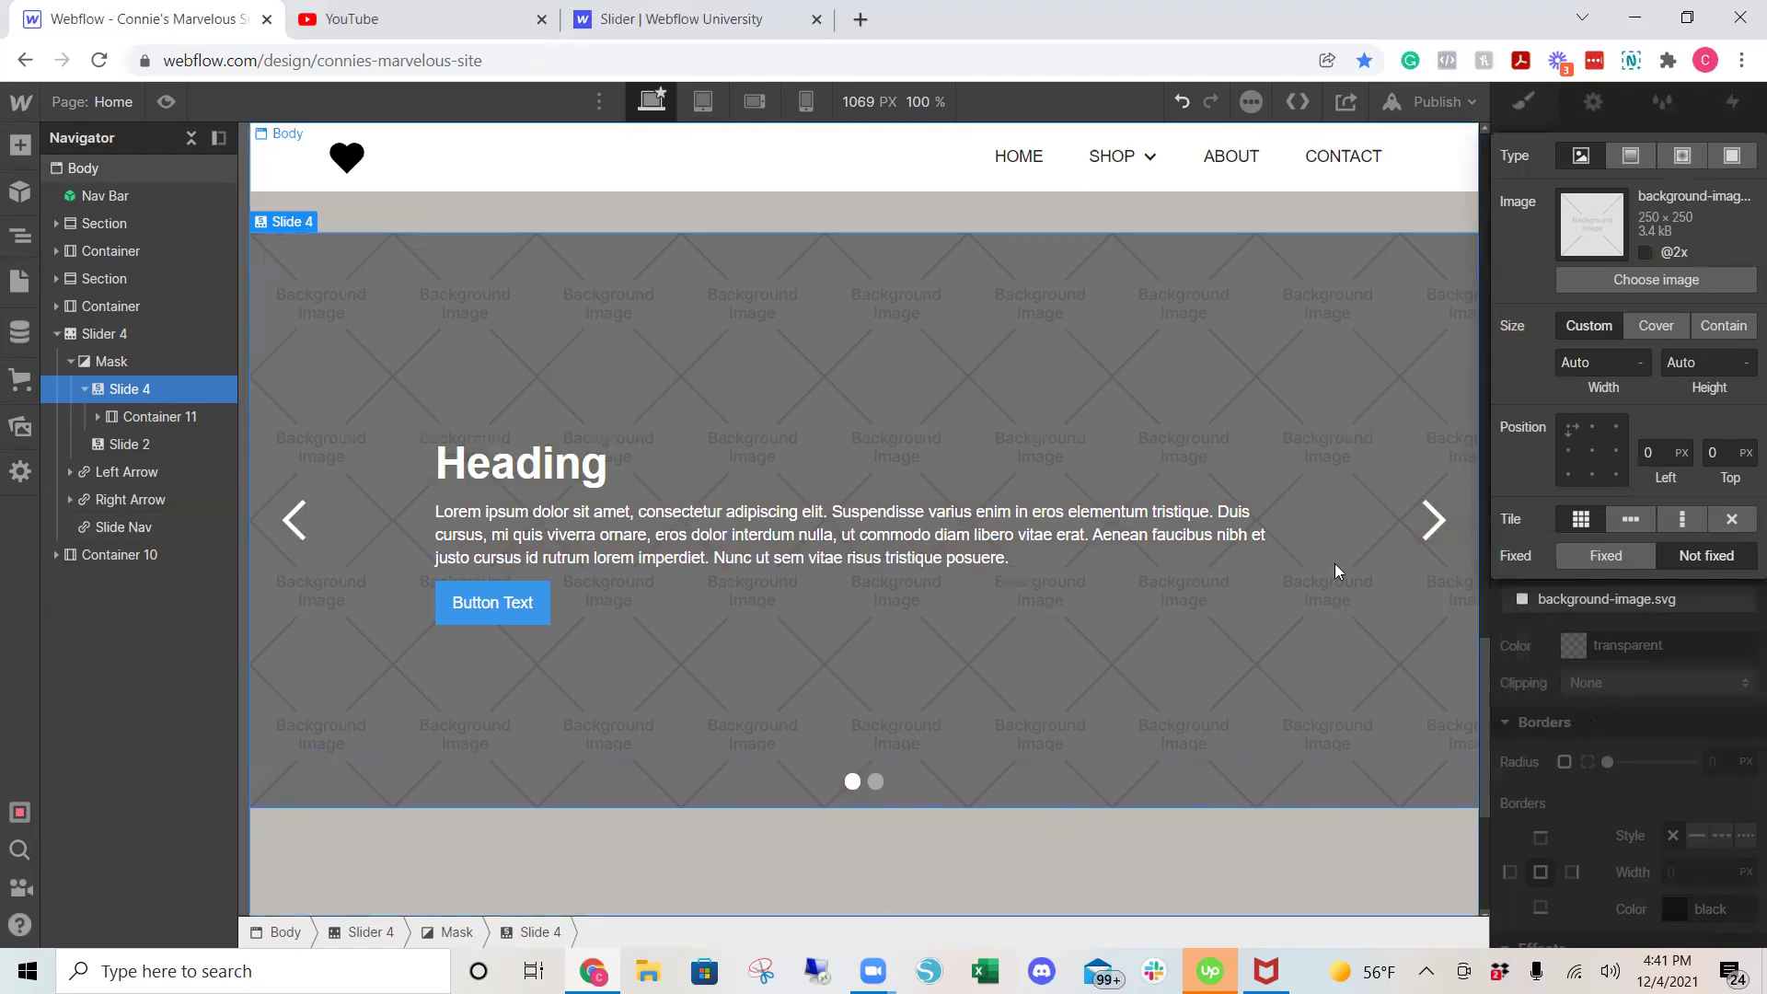
key(Escape)
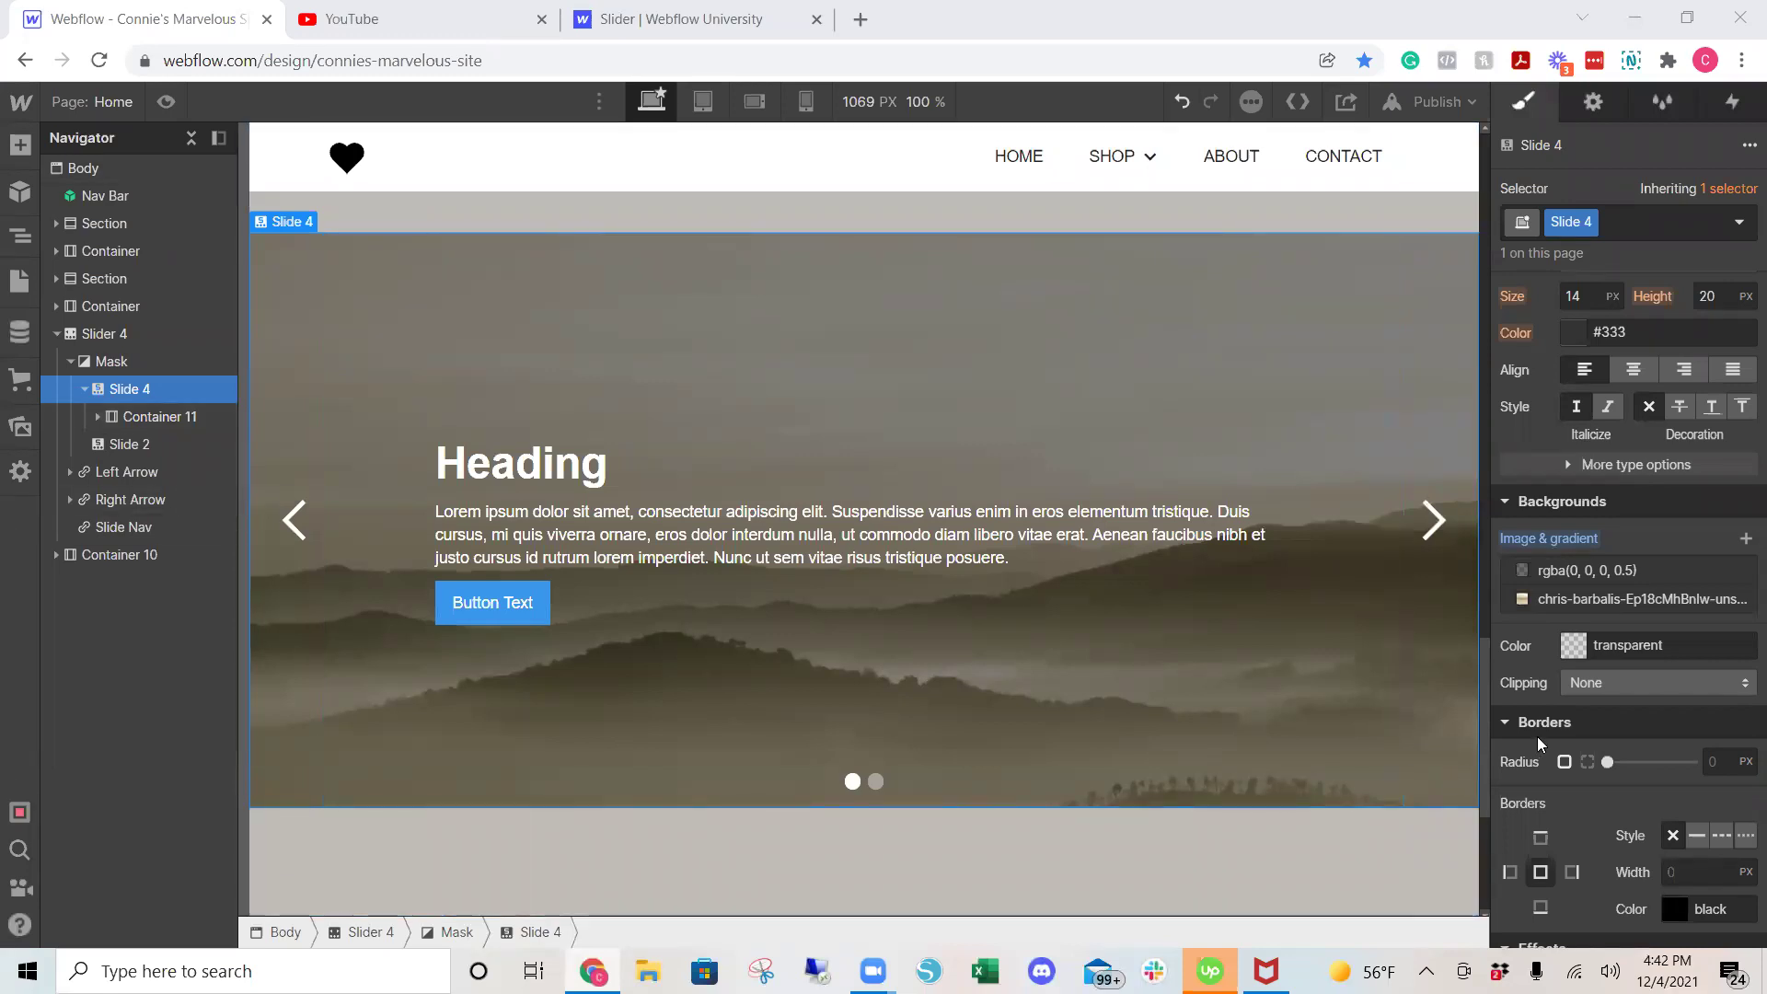
mouse_move(1701, 605)
click(1745, 540)
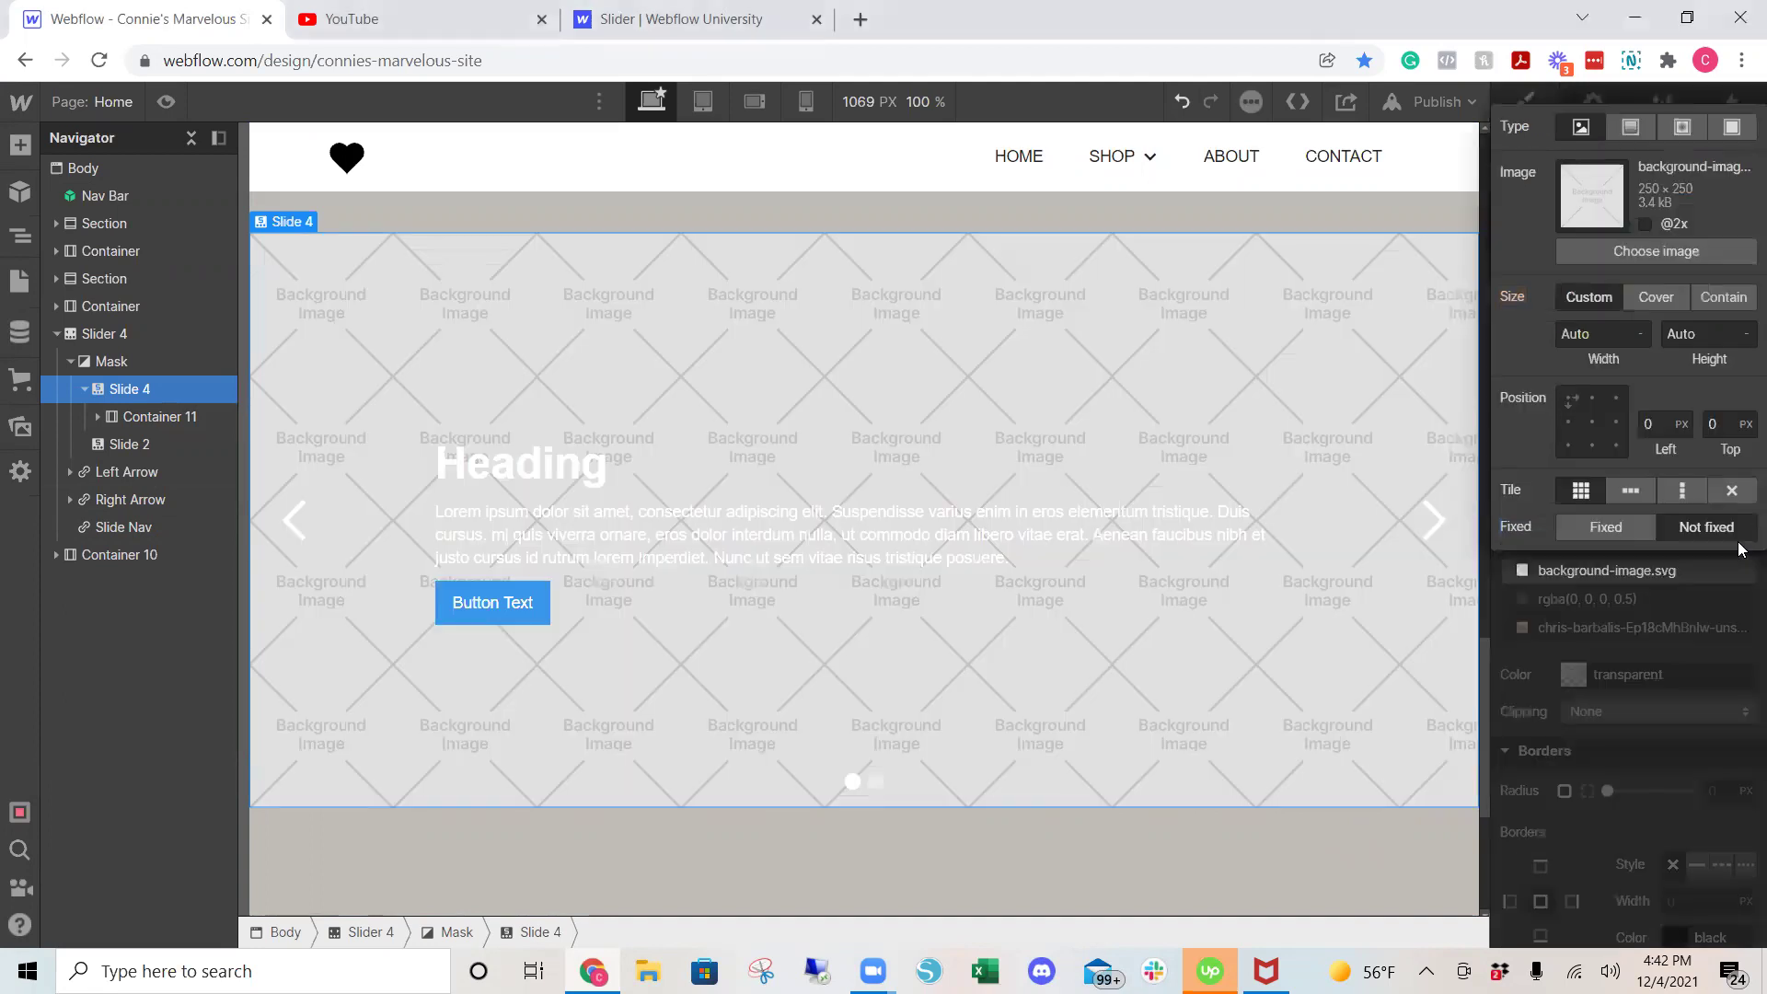
click(1741, 550)
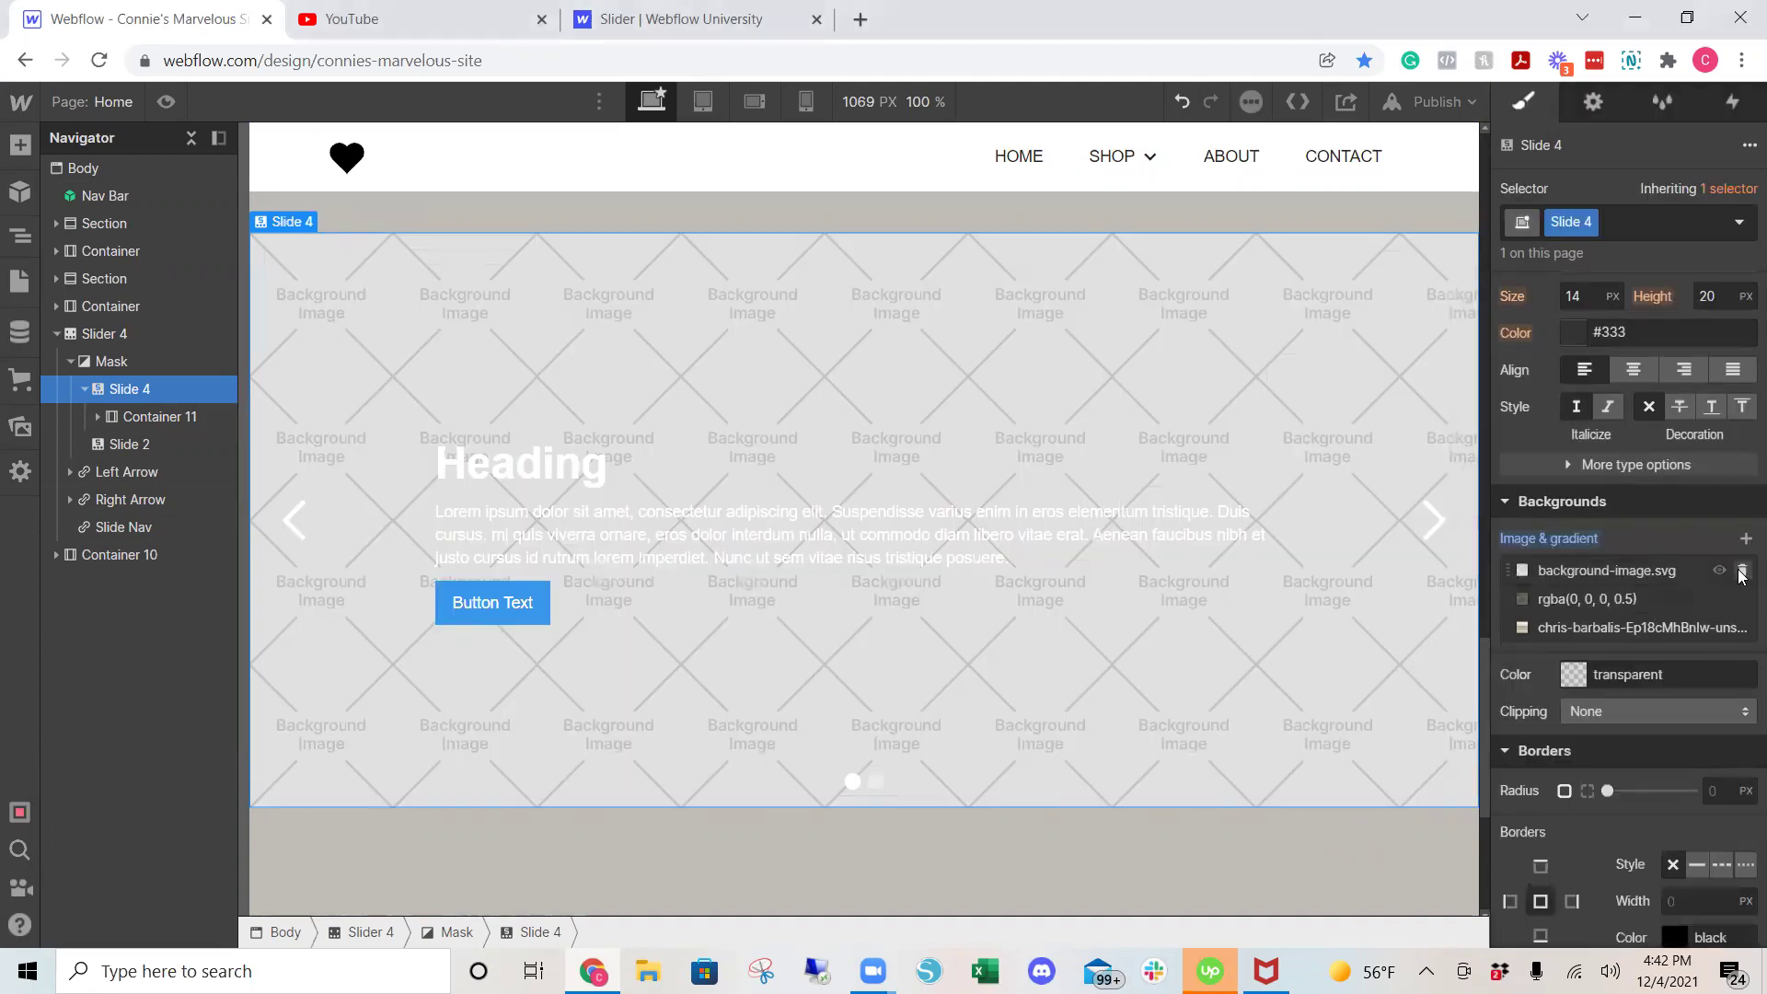
click(1742, 570)
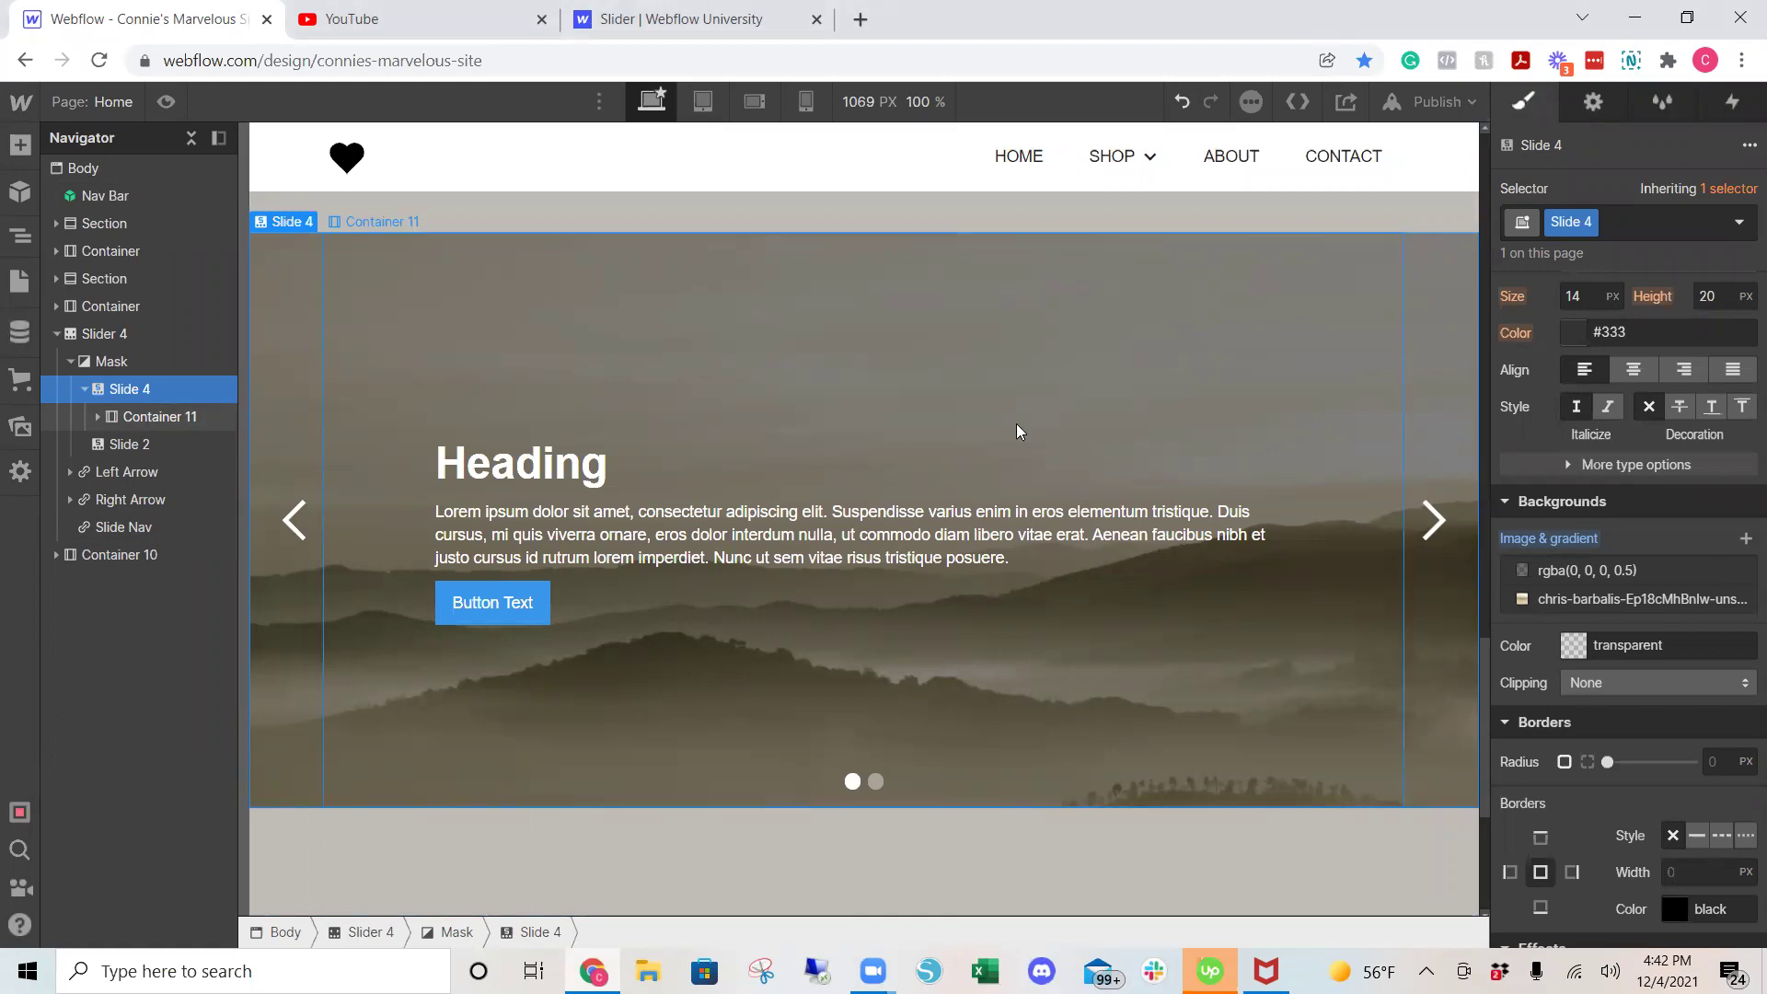
click(166, 101)
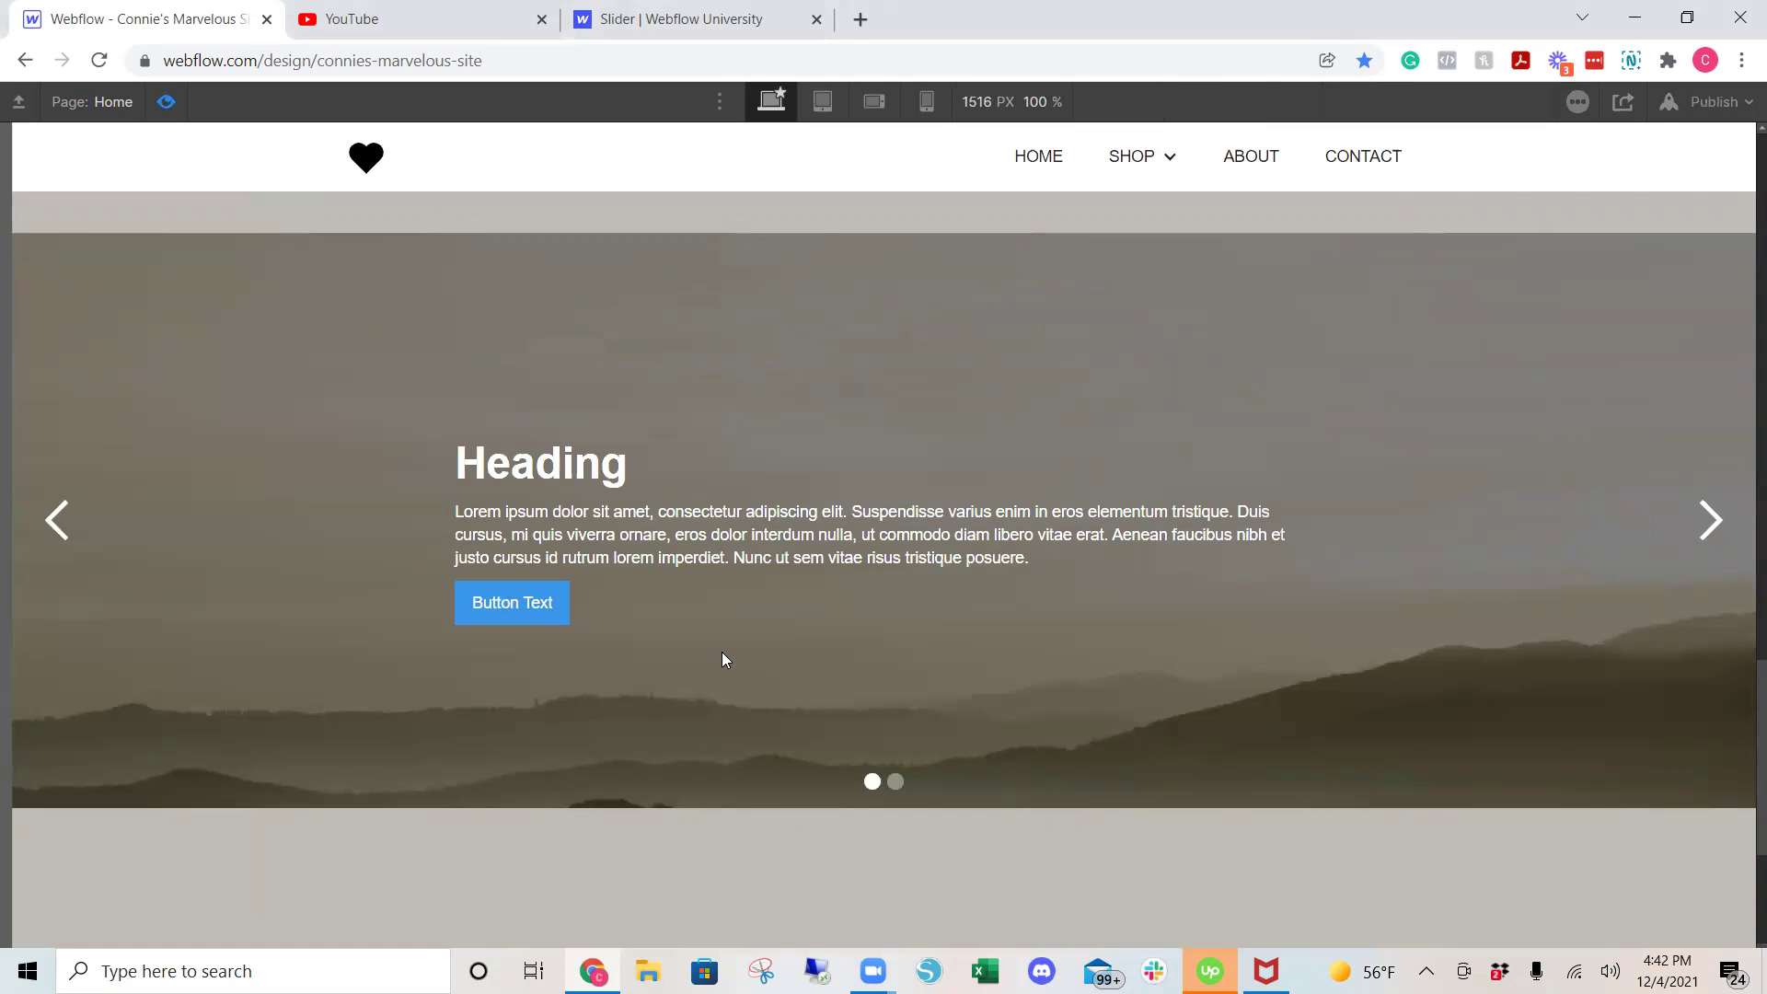
click(1721, 529)
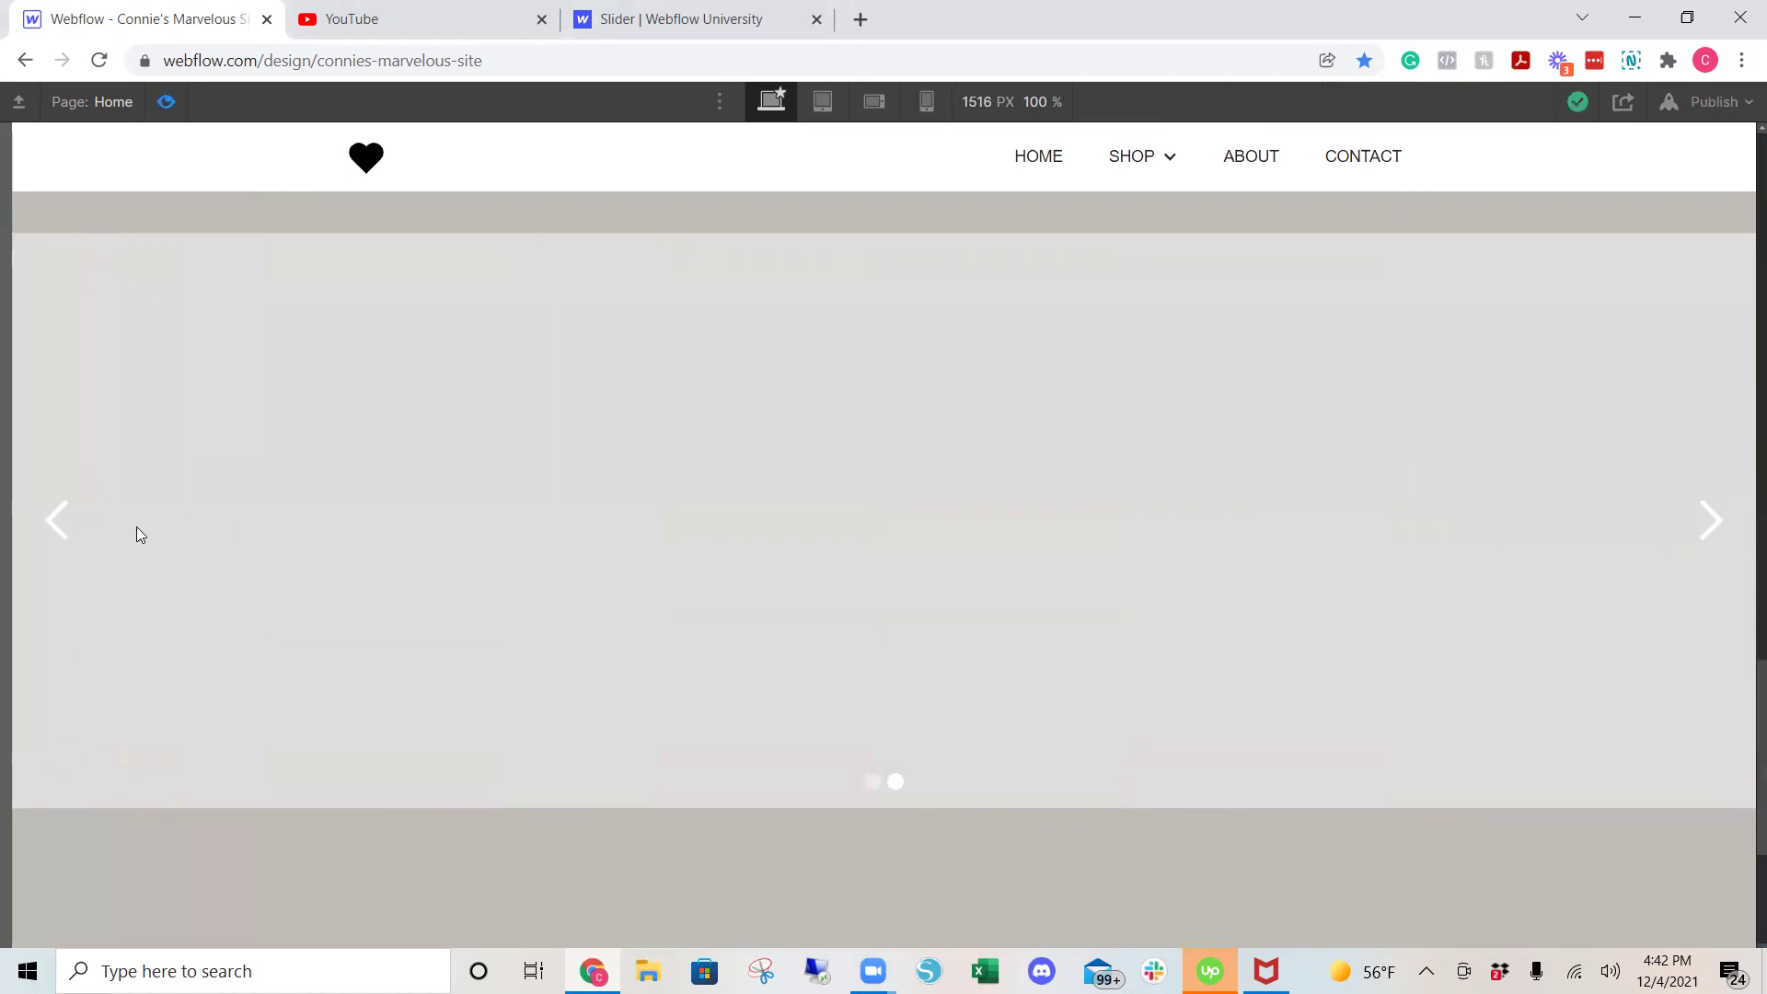
click(57, 520)
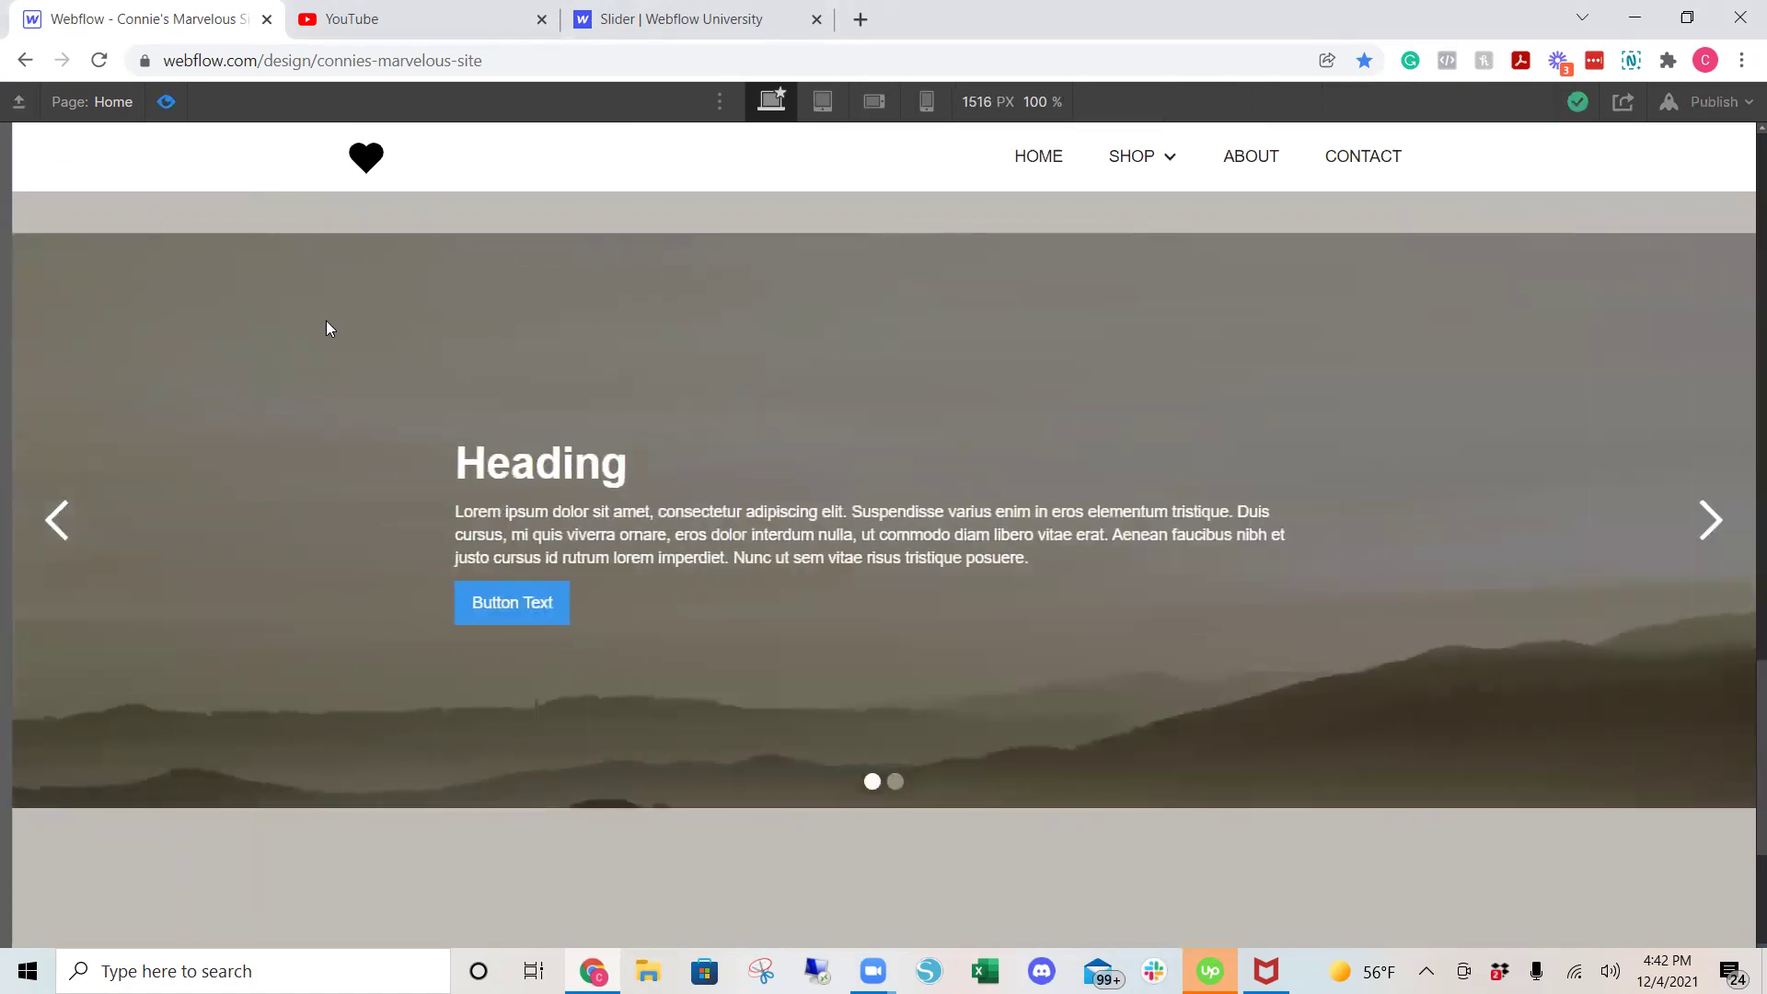
click(171, 104)
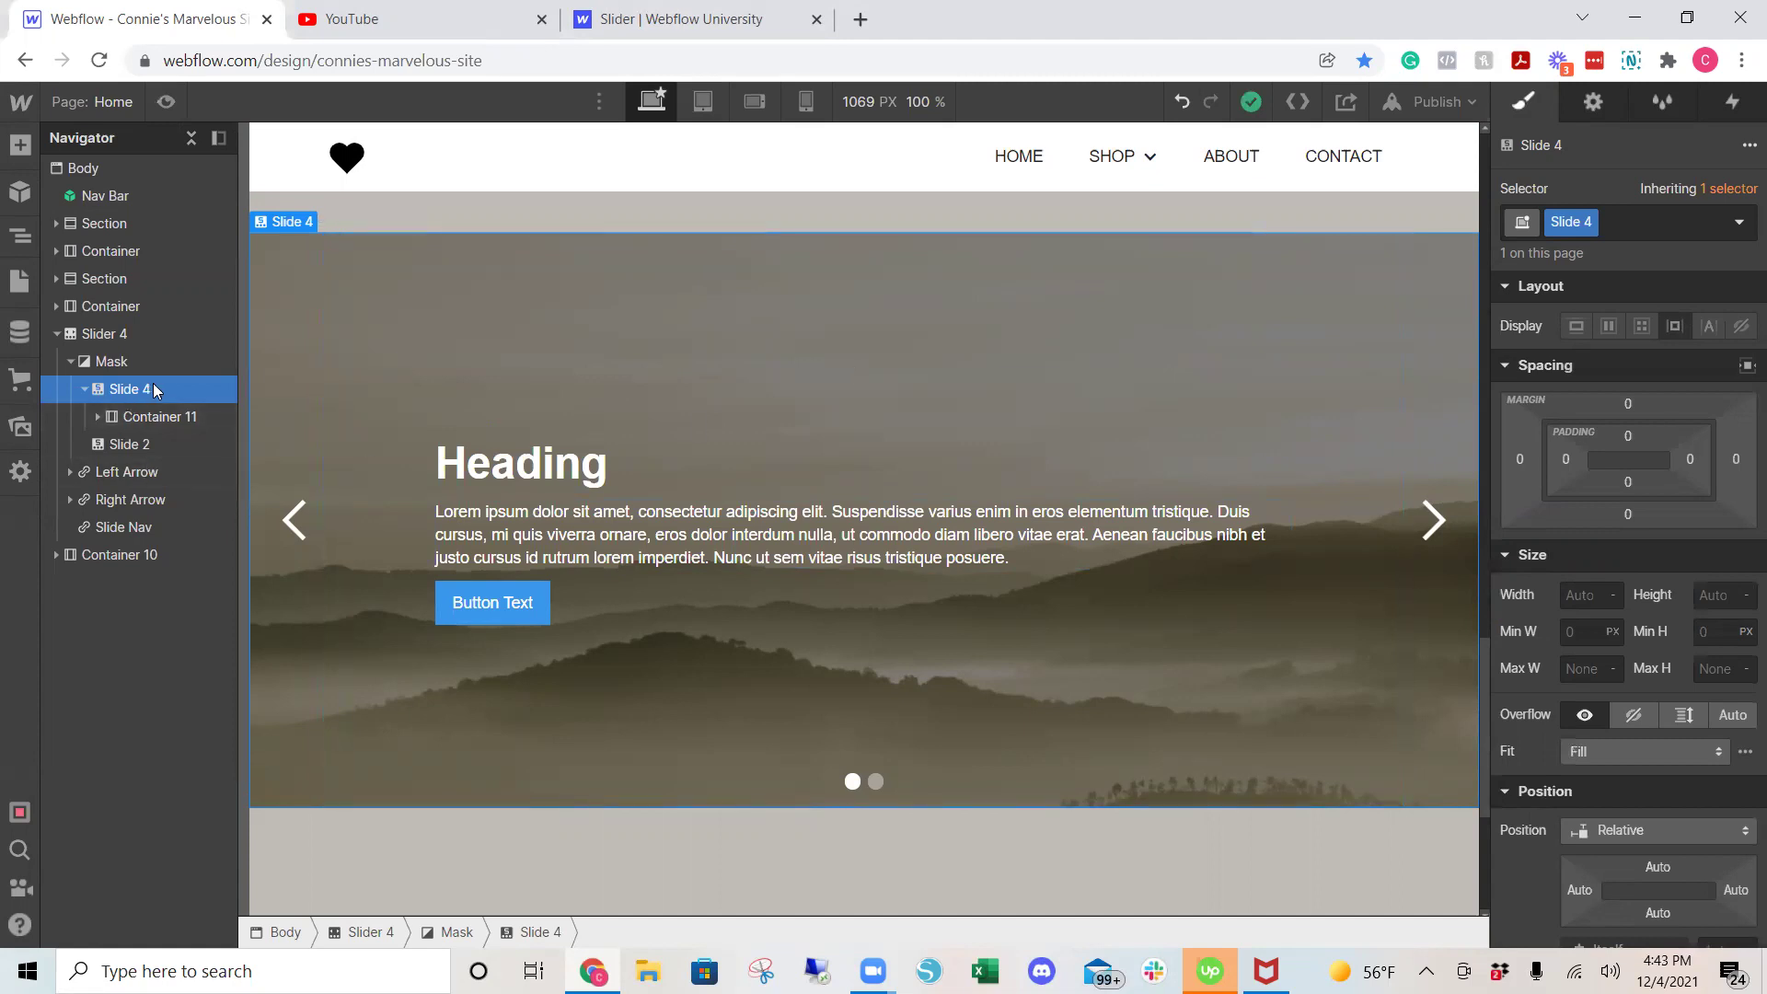
click(101, 336)
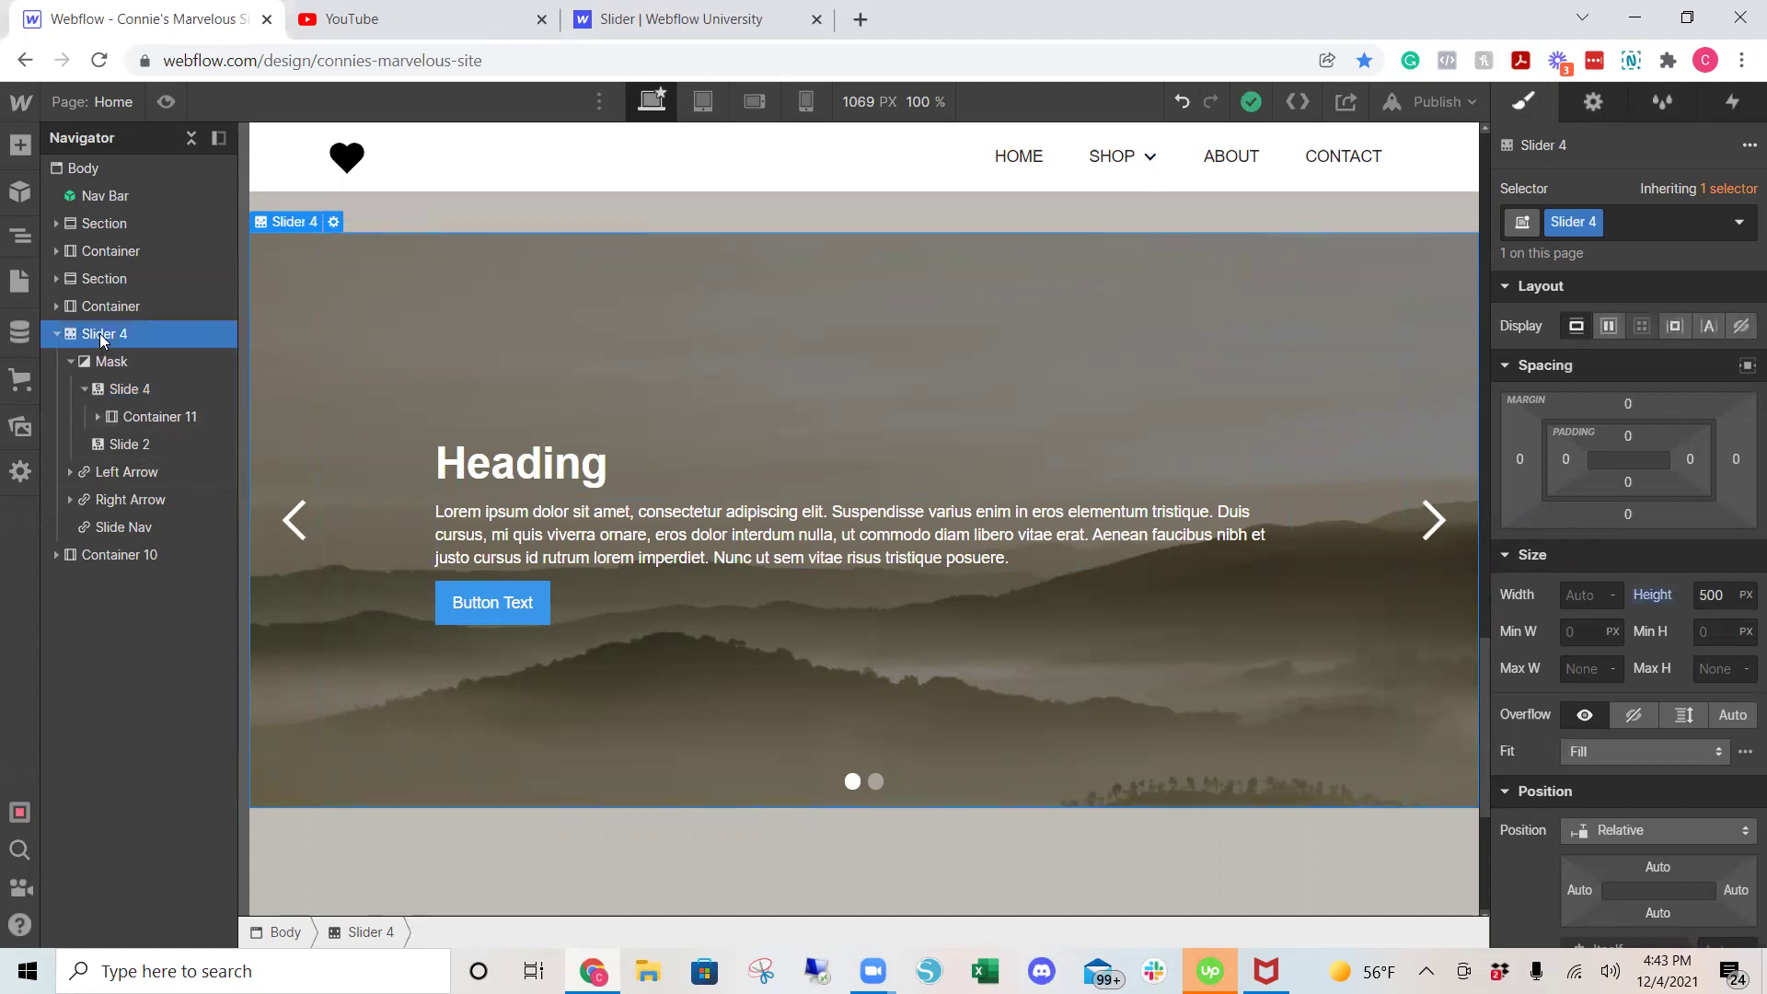
click(604, 357)
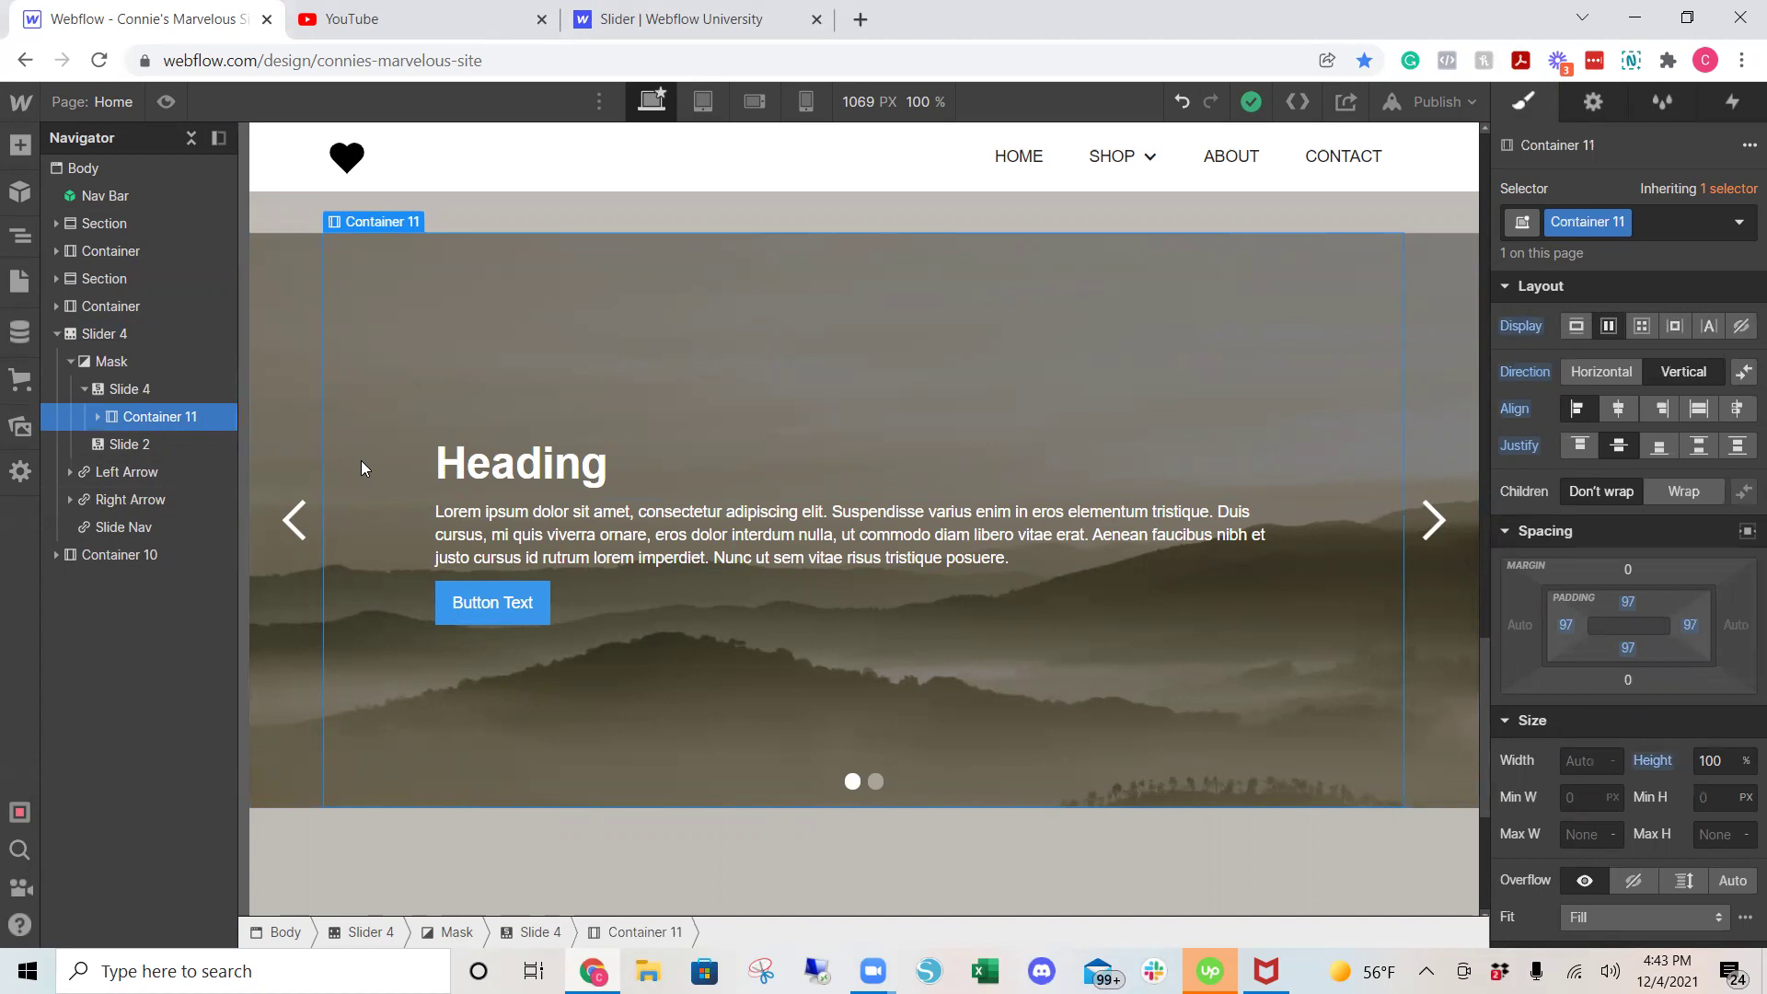
click(158, 396)
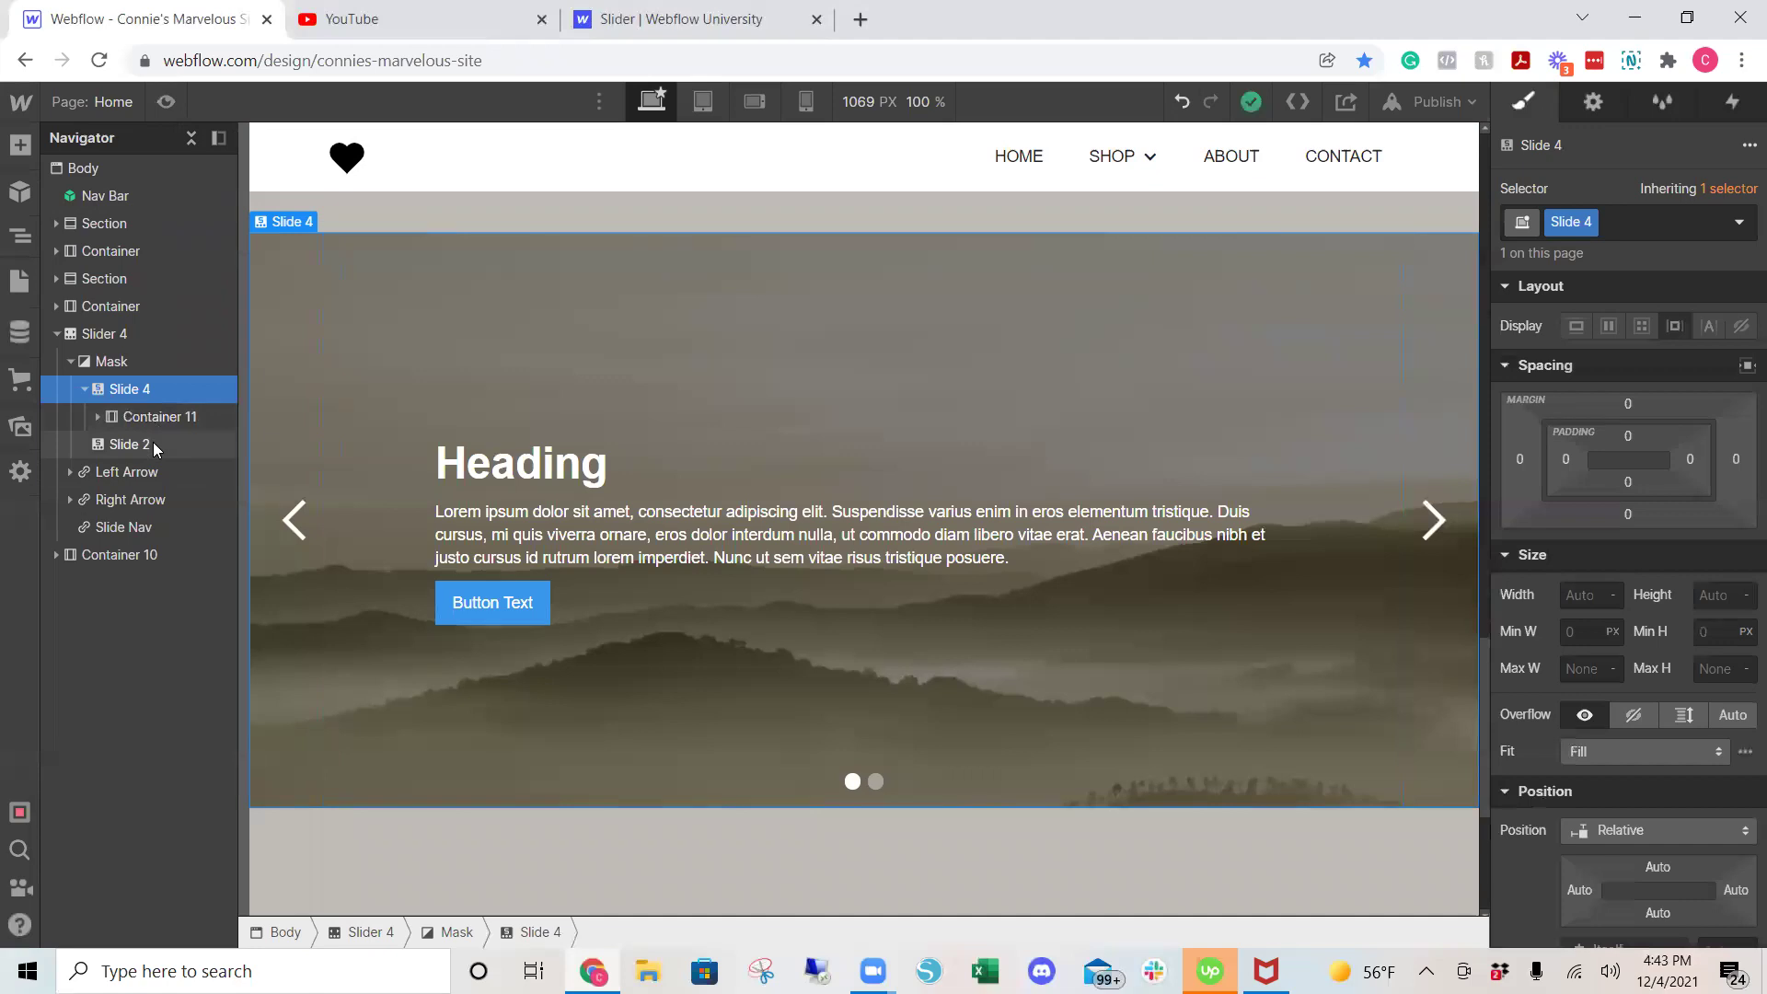
Switch the slider to its second, empty slide through the slider settings
click(126, 345)
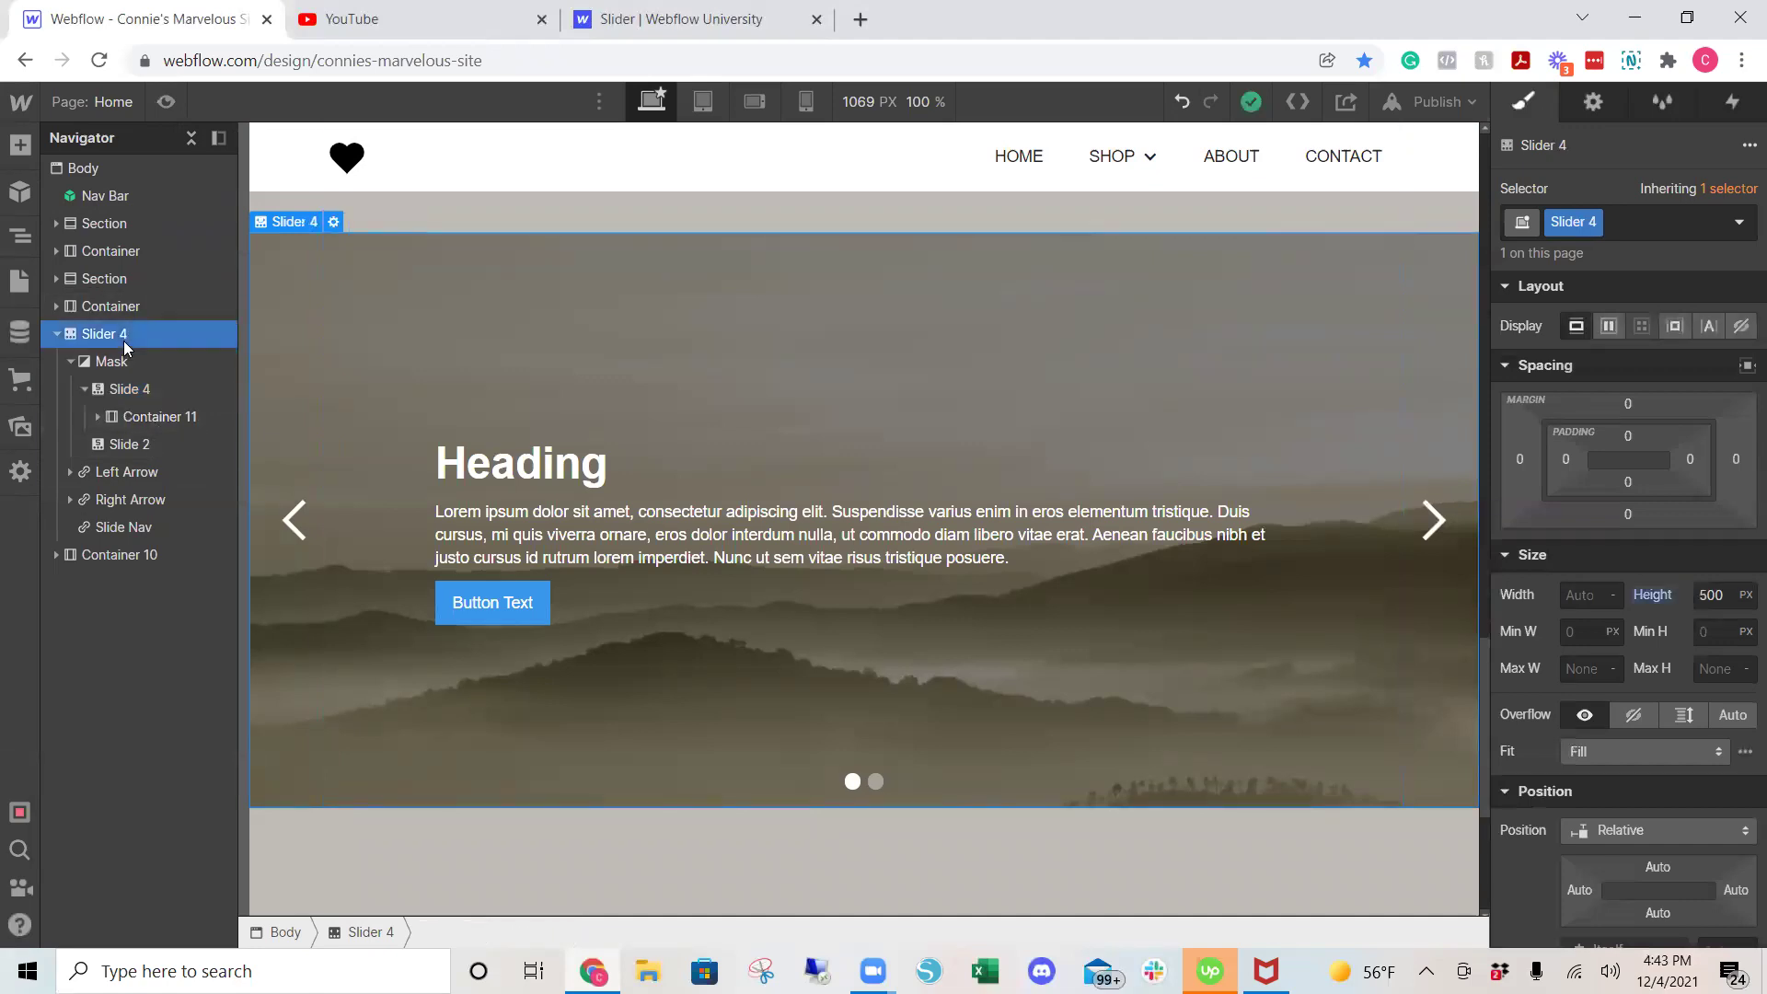
click(1593, 101)
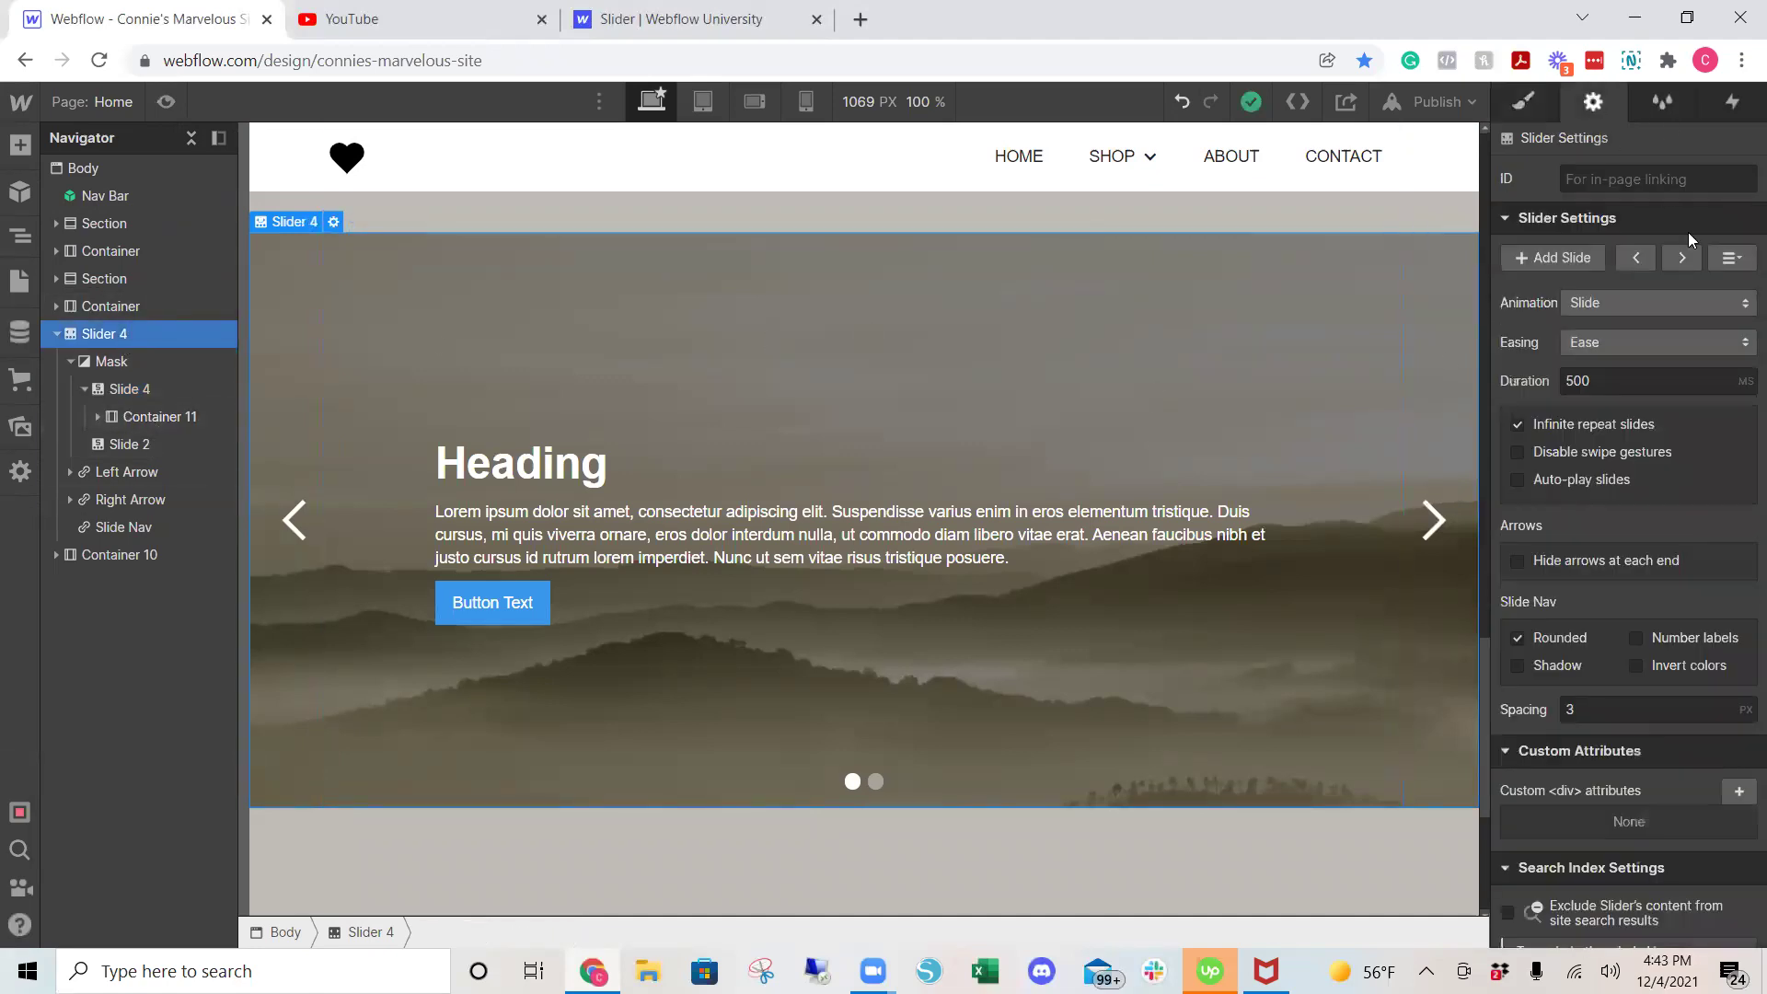
click(1681, 258)
click(1071, 471)
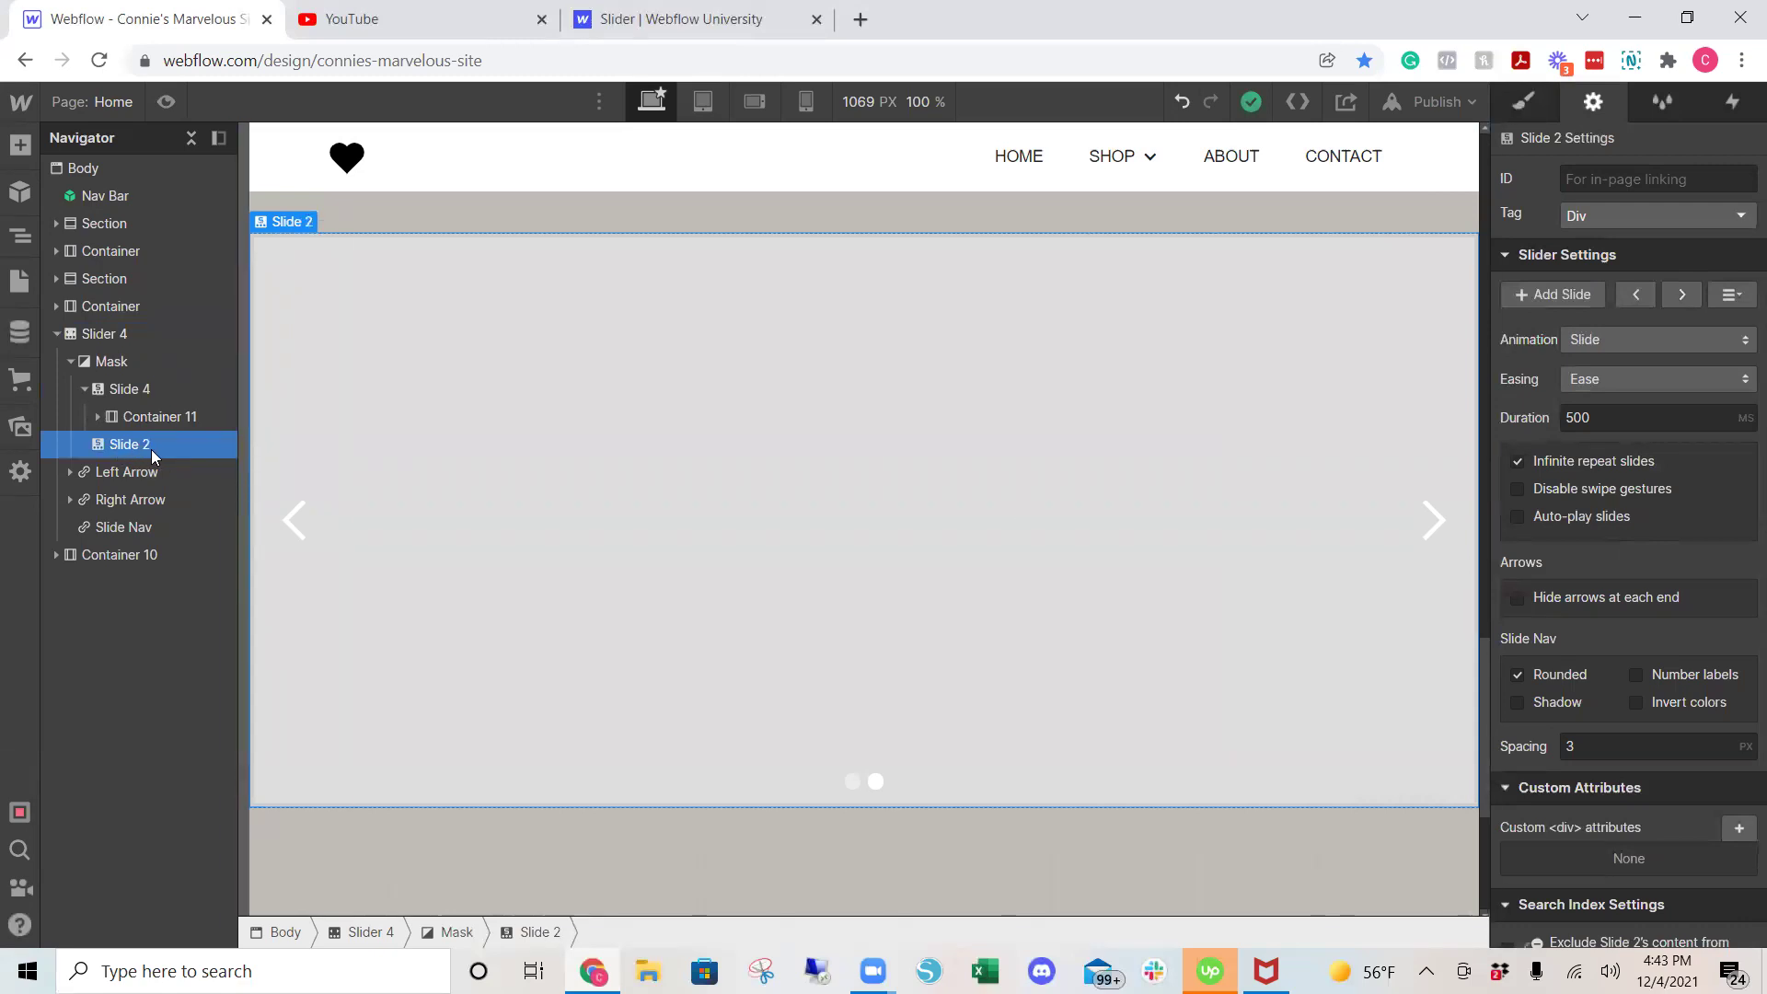
Show Slide 2's style properties down to the Backgrounds section
scroll(1627, 655, down, 2)
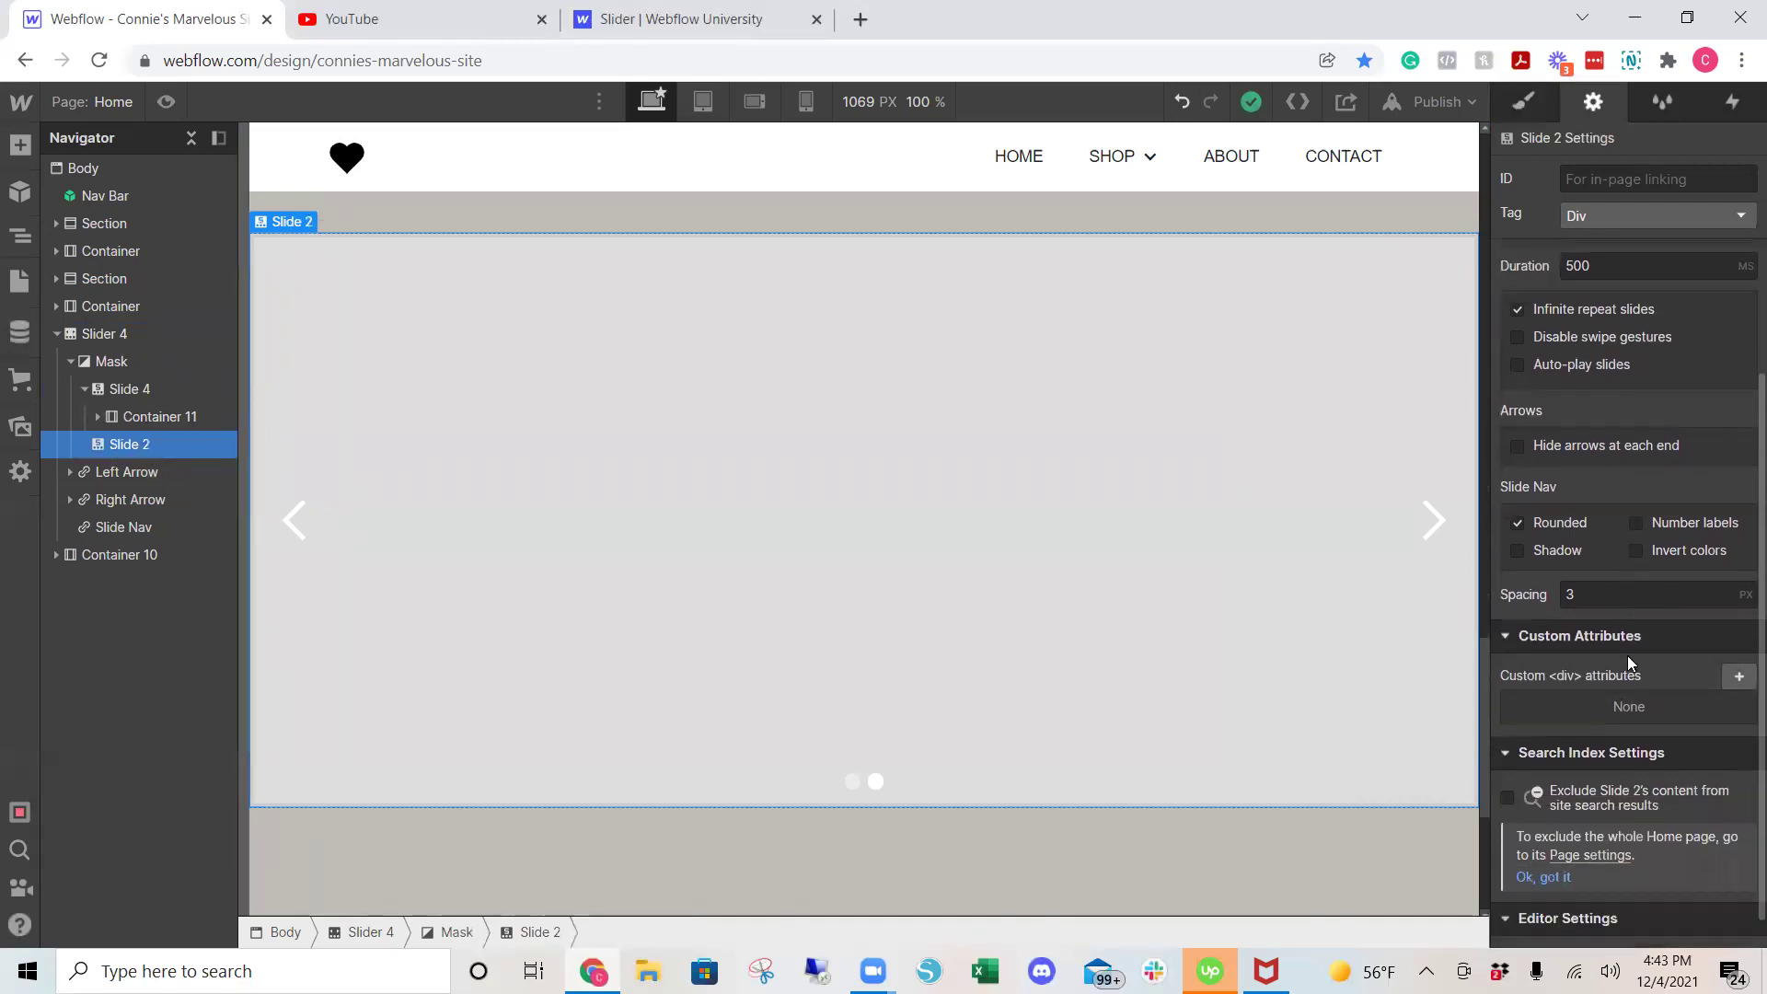
scroll(1628, 661, down, 1)
click(1535, 107)
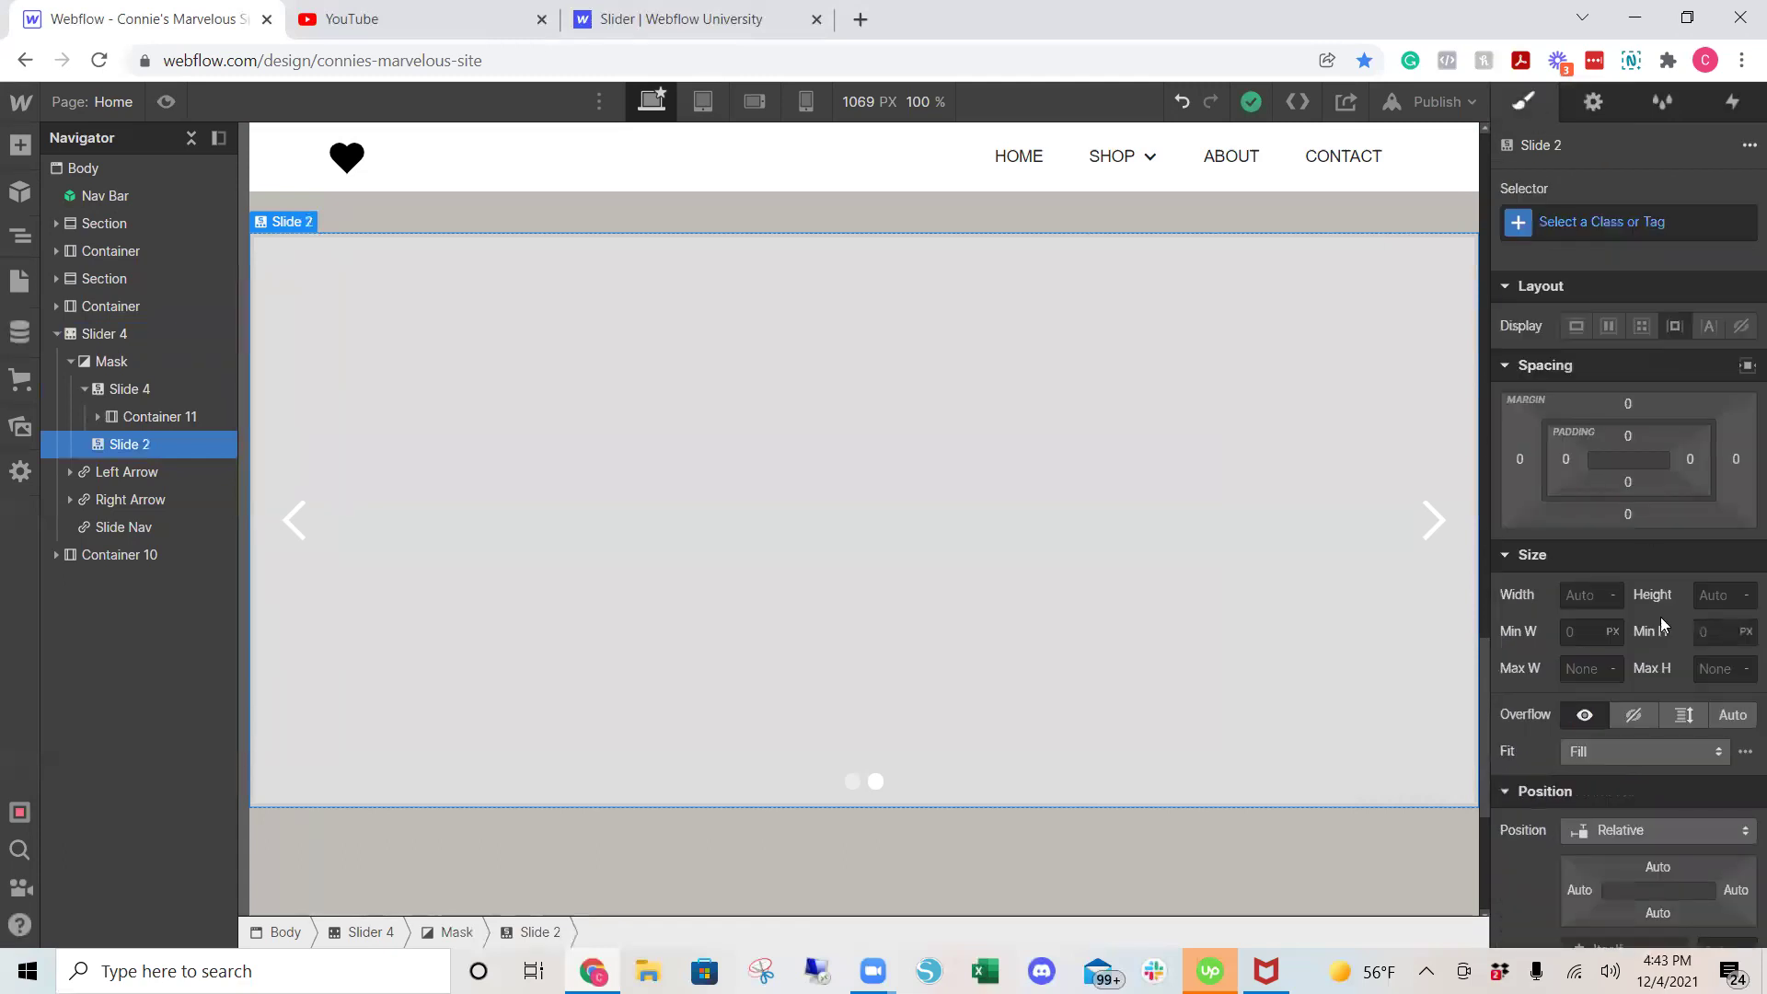
scroll(1661, 621, down, 5)
scroll(1660, 625, down, 3)
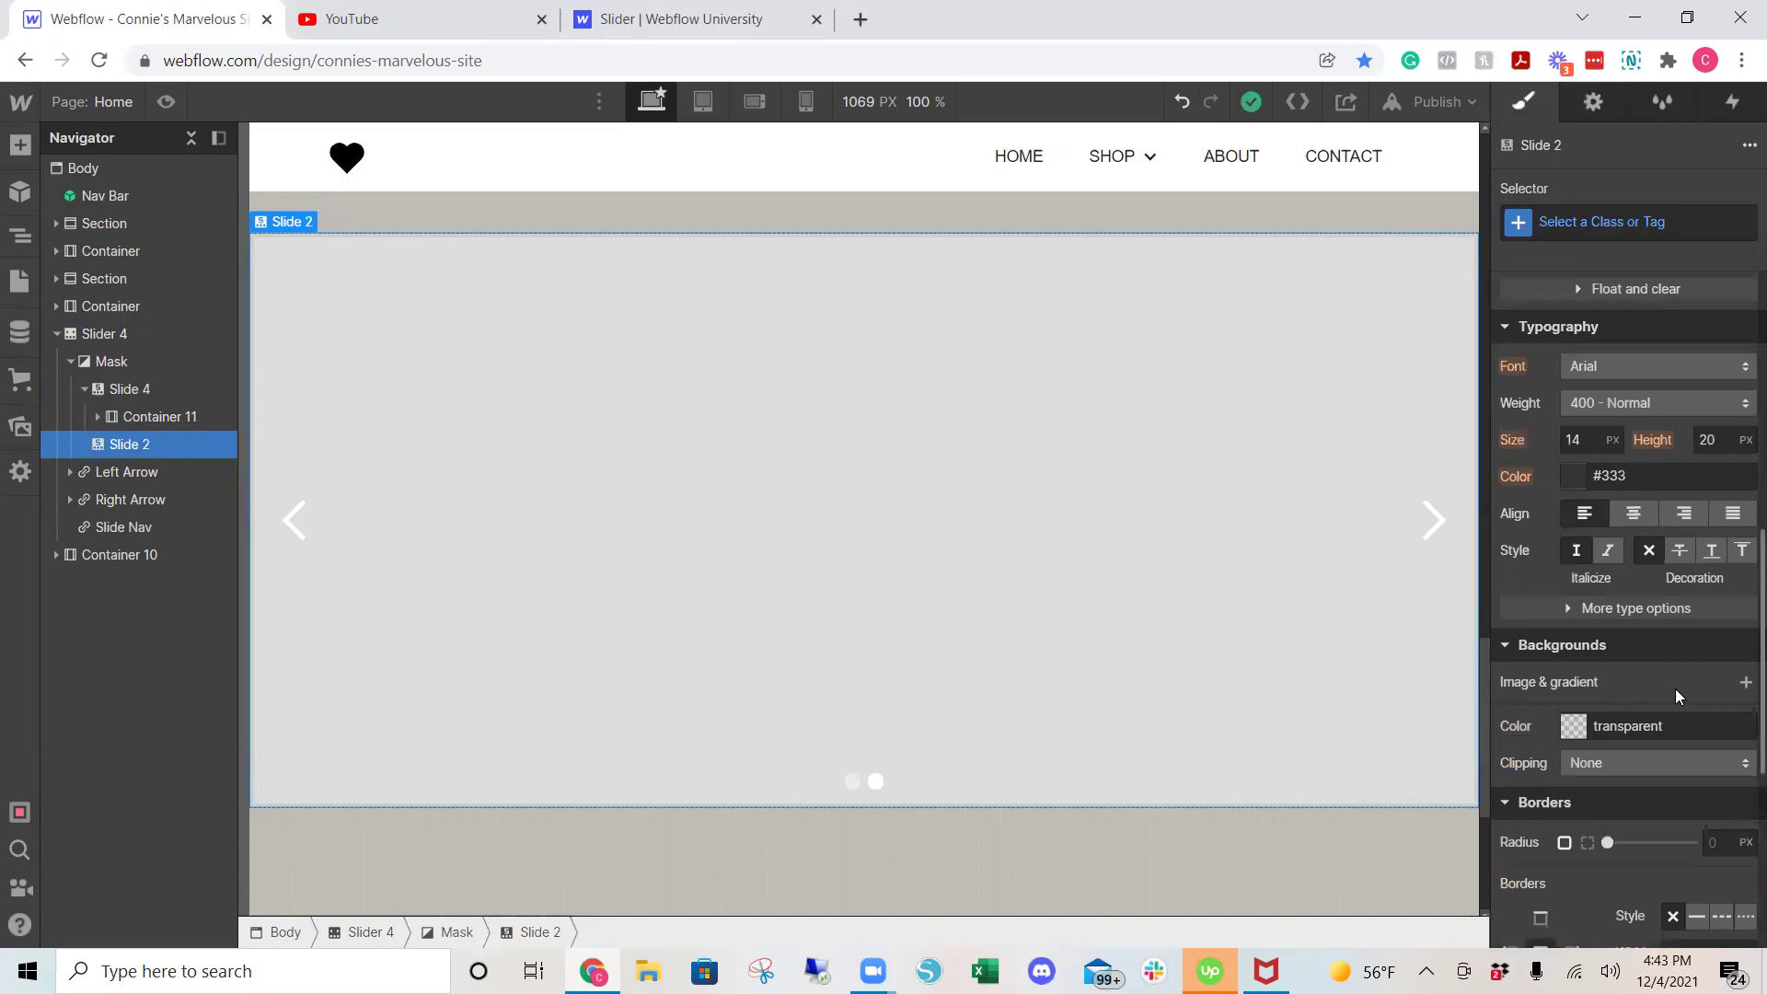
Add the brina-blum potted-plants photo from Assets as the slide's background image
click(1742, 682)
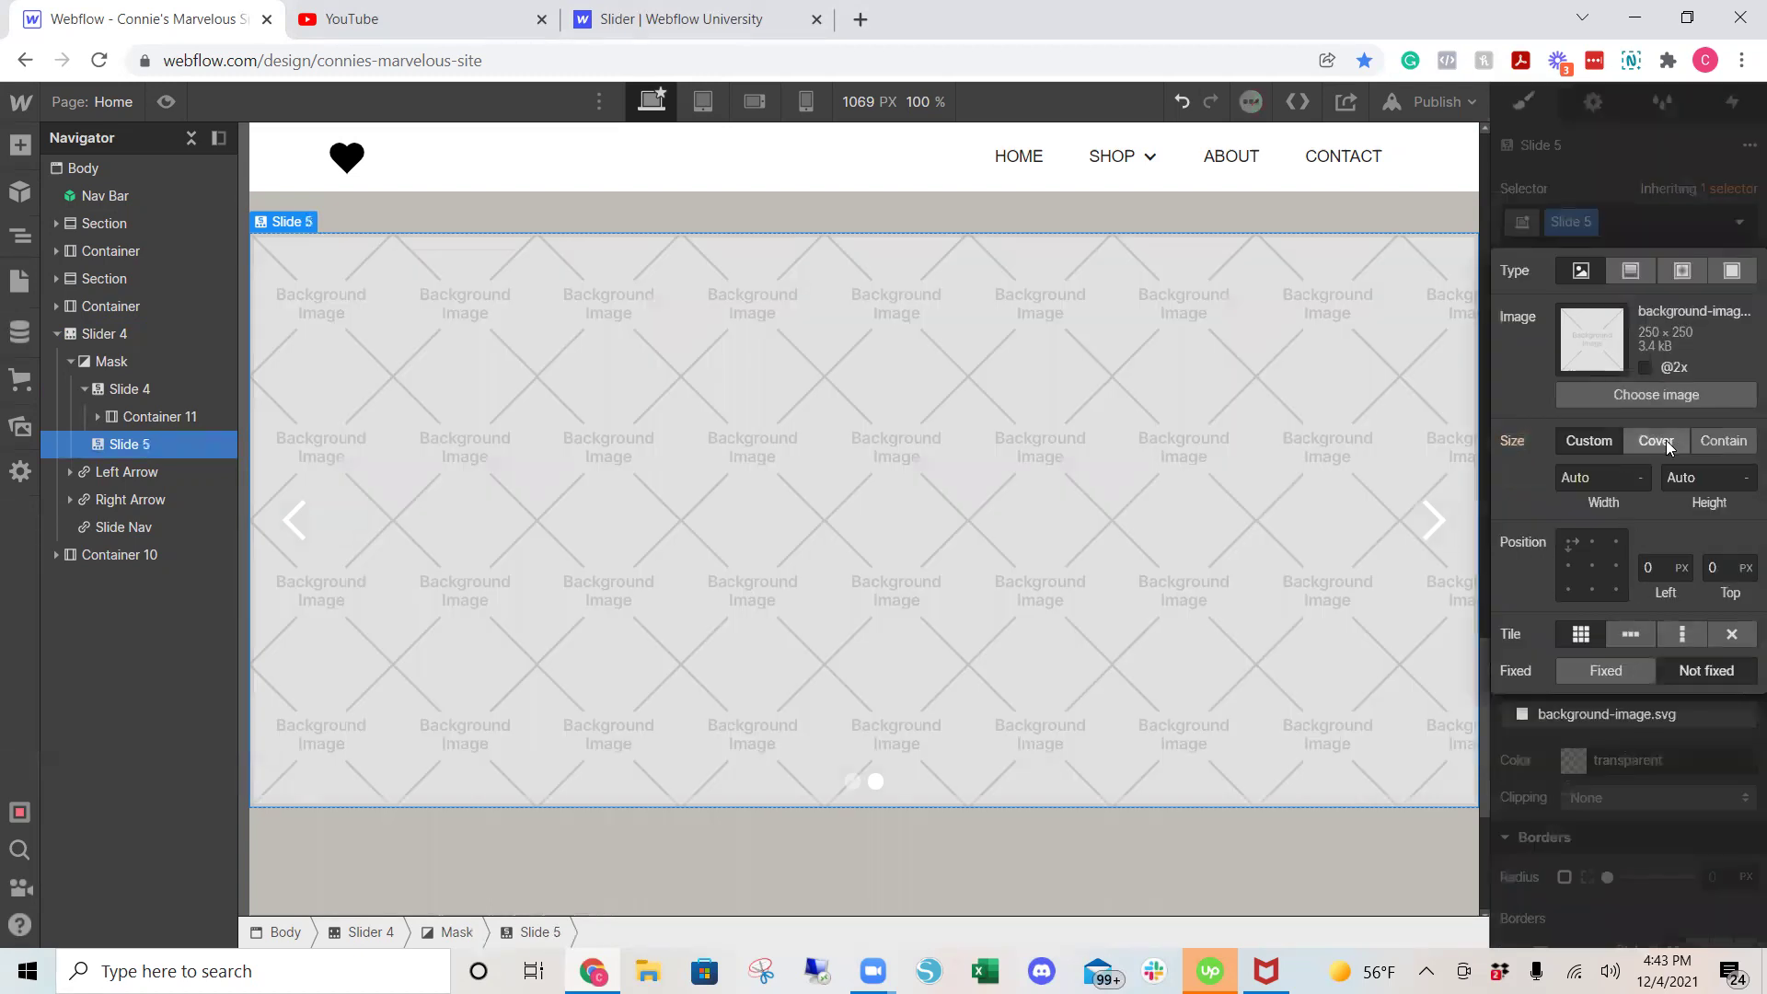
click(1669, 394)
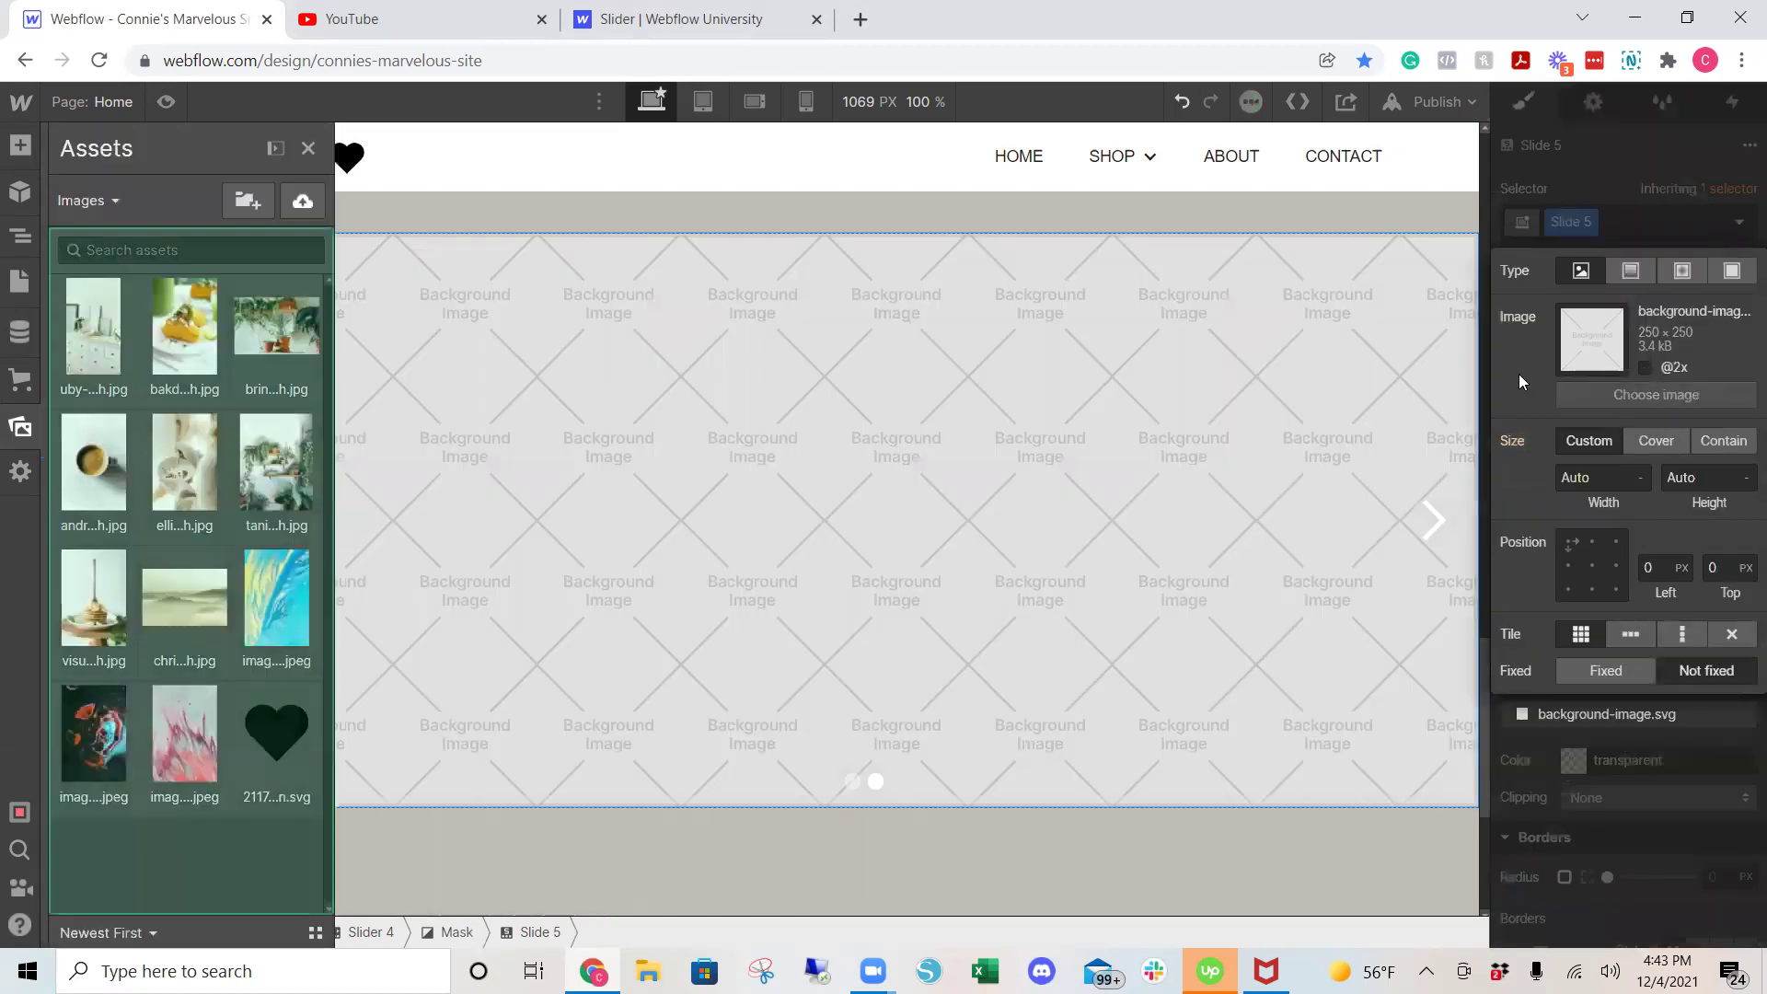
click(300, 346)
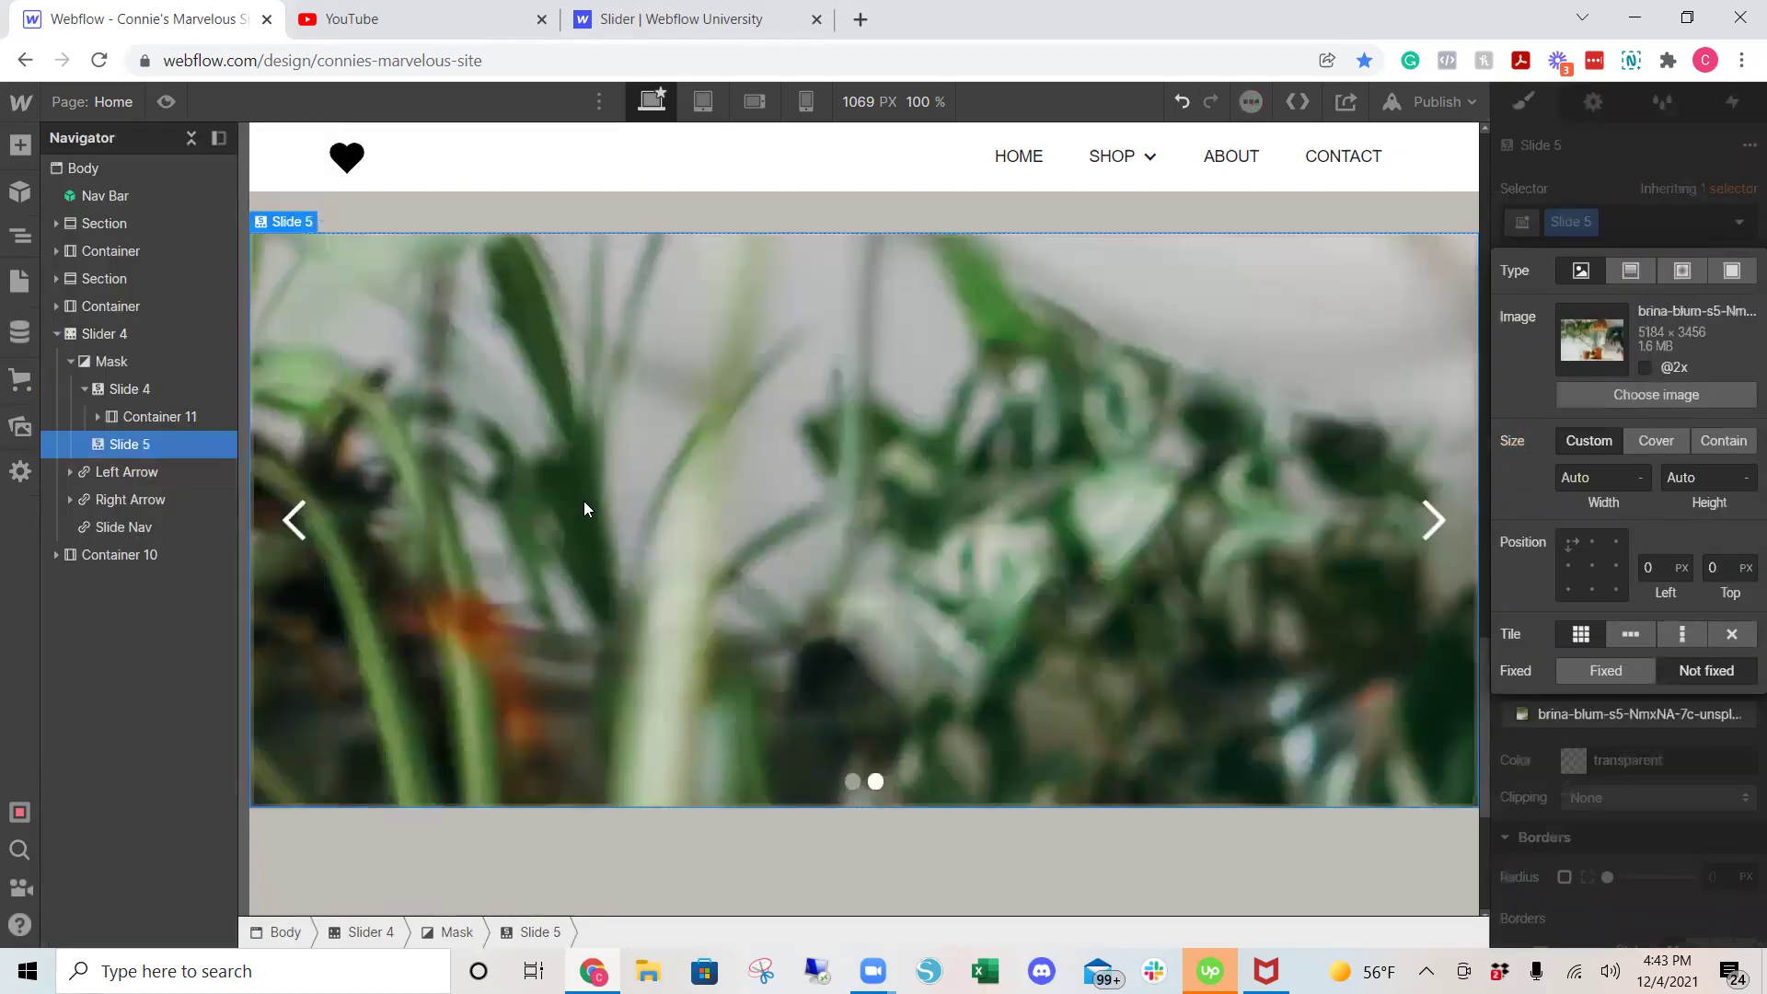
Set the background image Size to Cover and Position to centre (50% left, 50% top)
click(1651, 438)
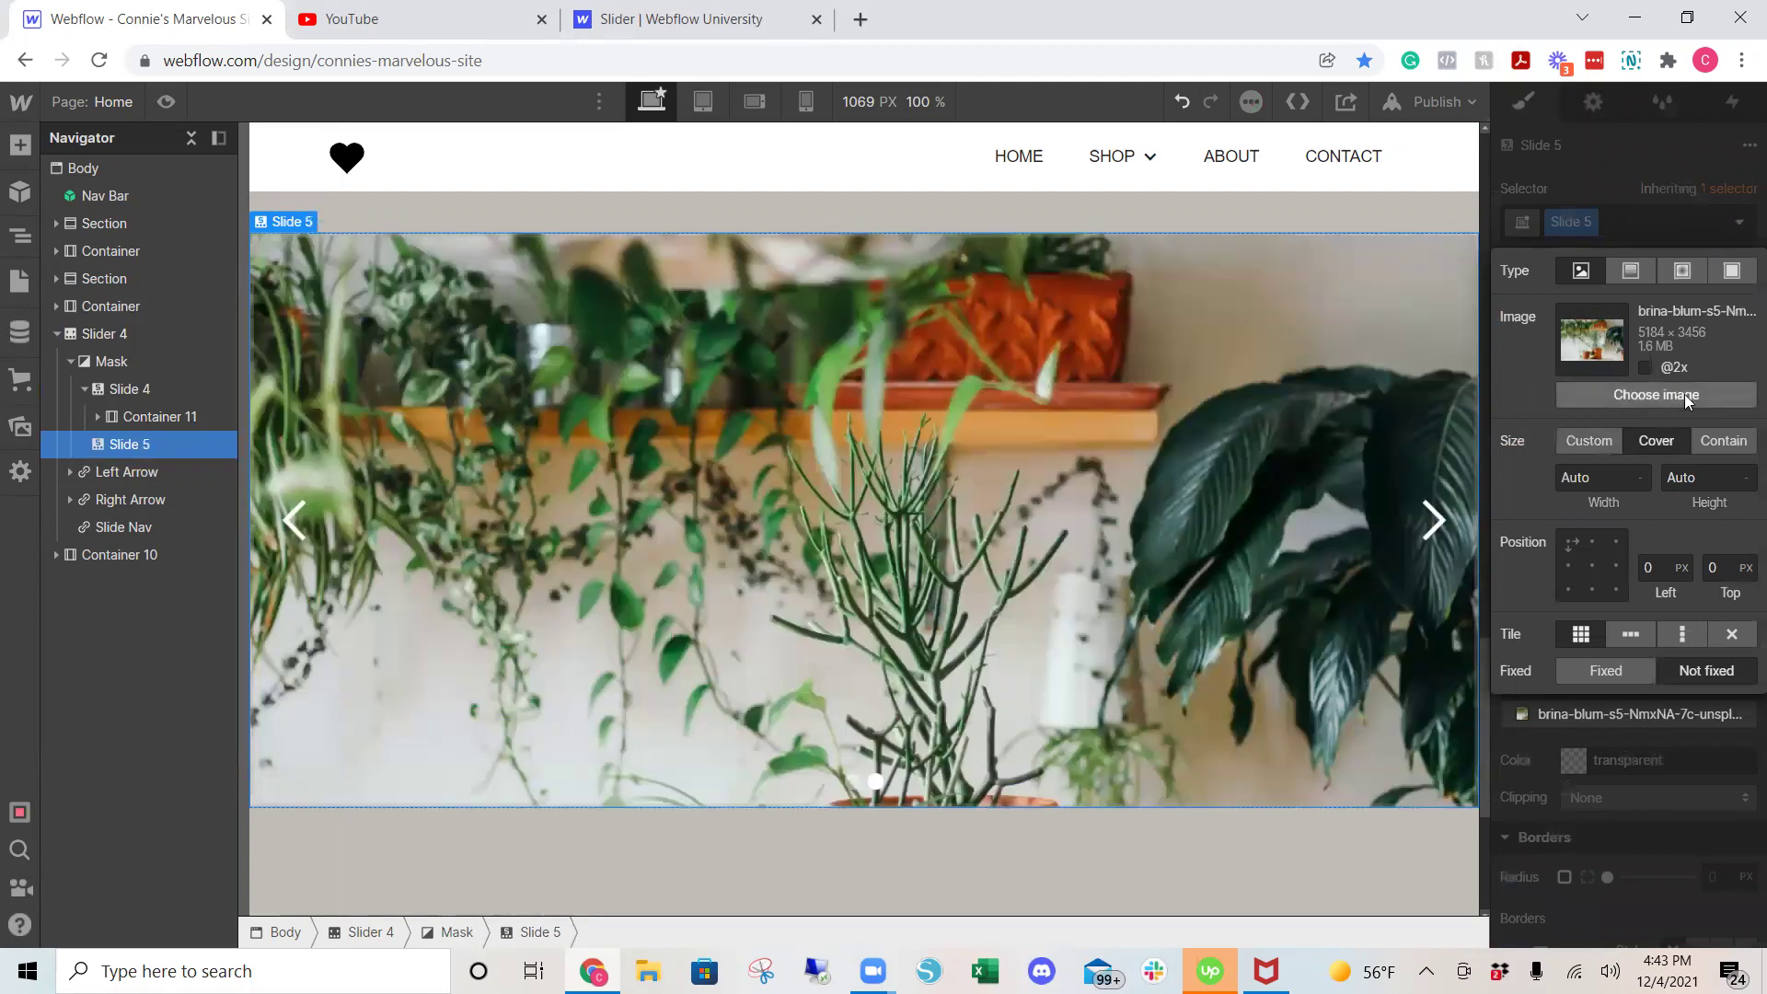
scroll(1229, 521, down, 3)
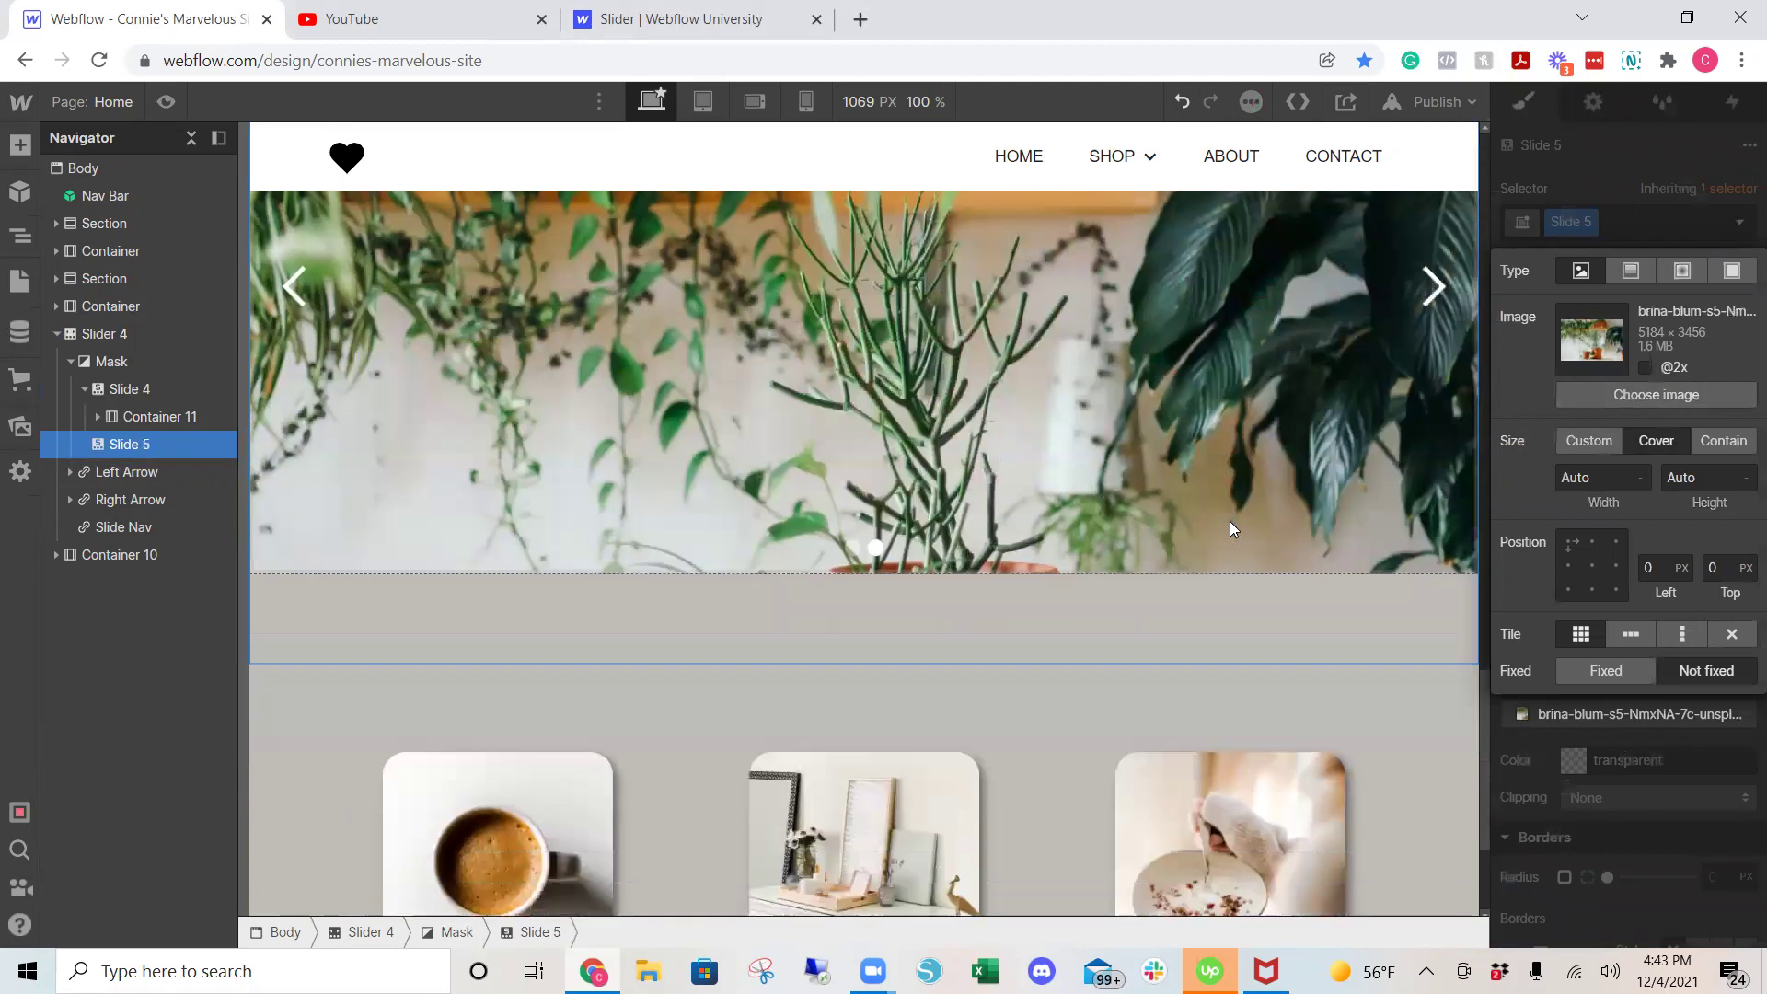
scroll(1229, 521, up, 3)
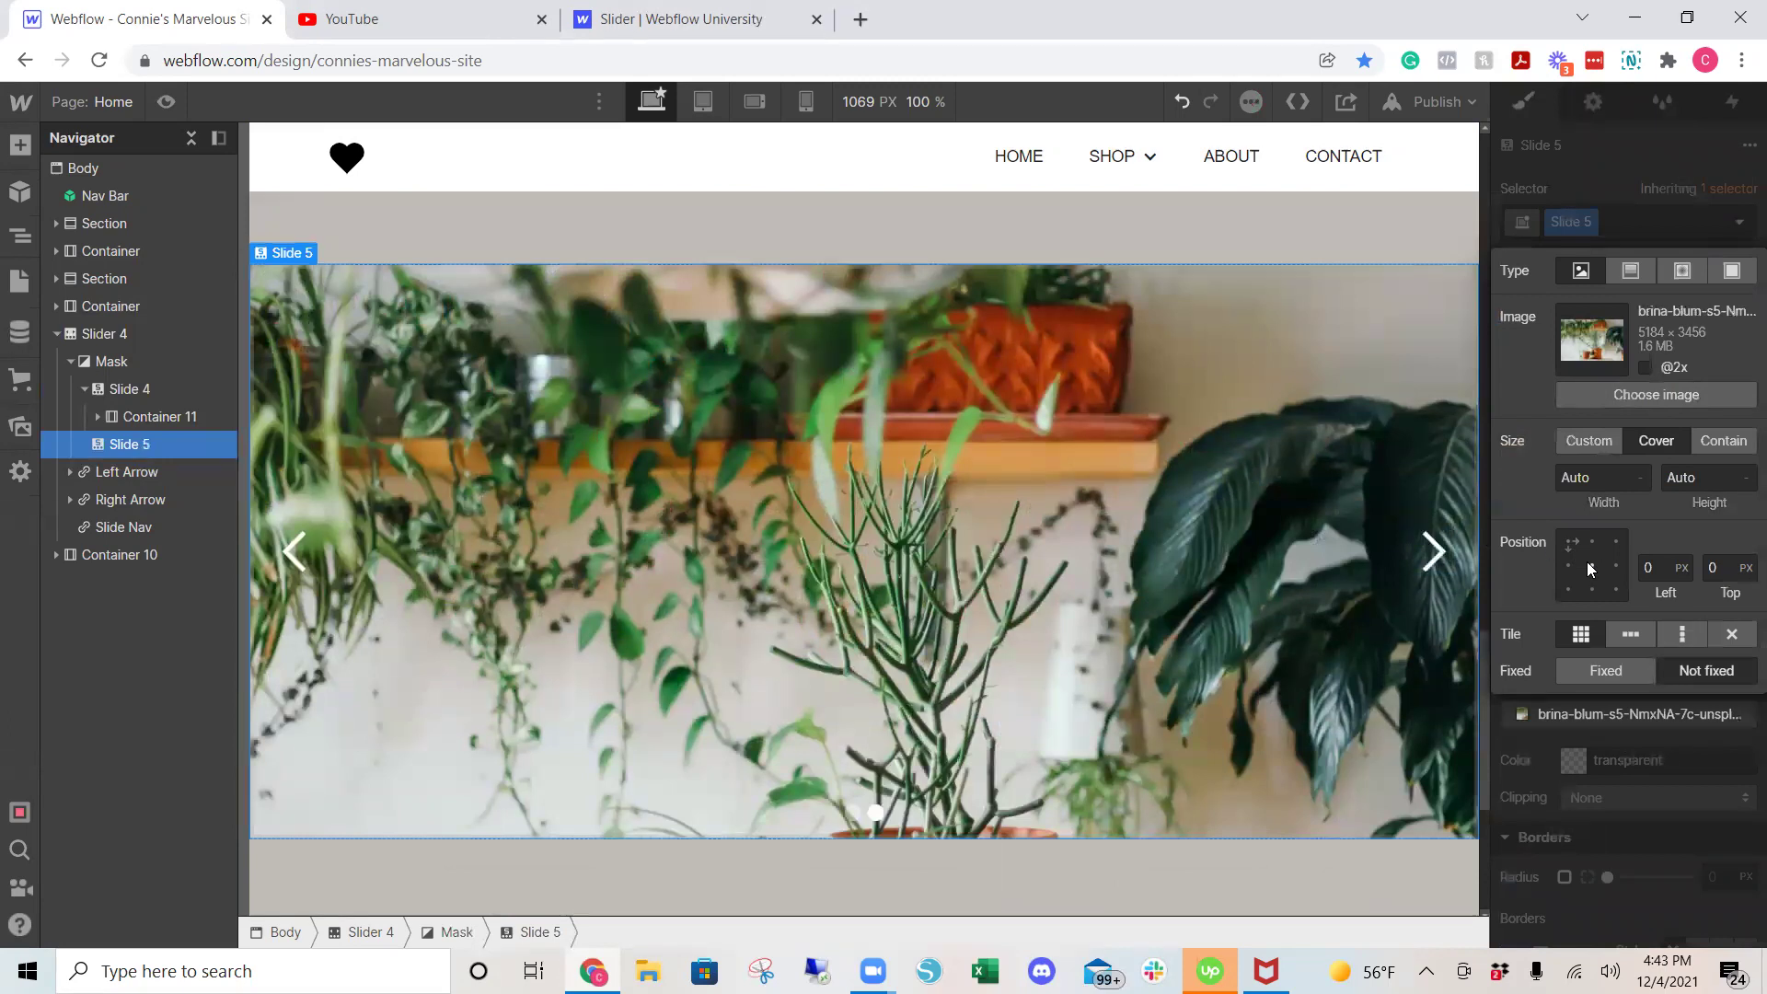
click(1588, 562)
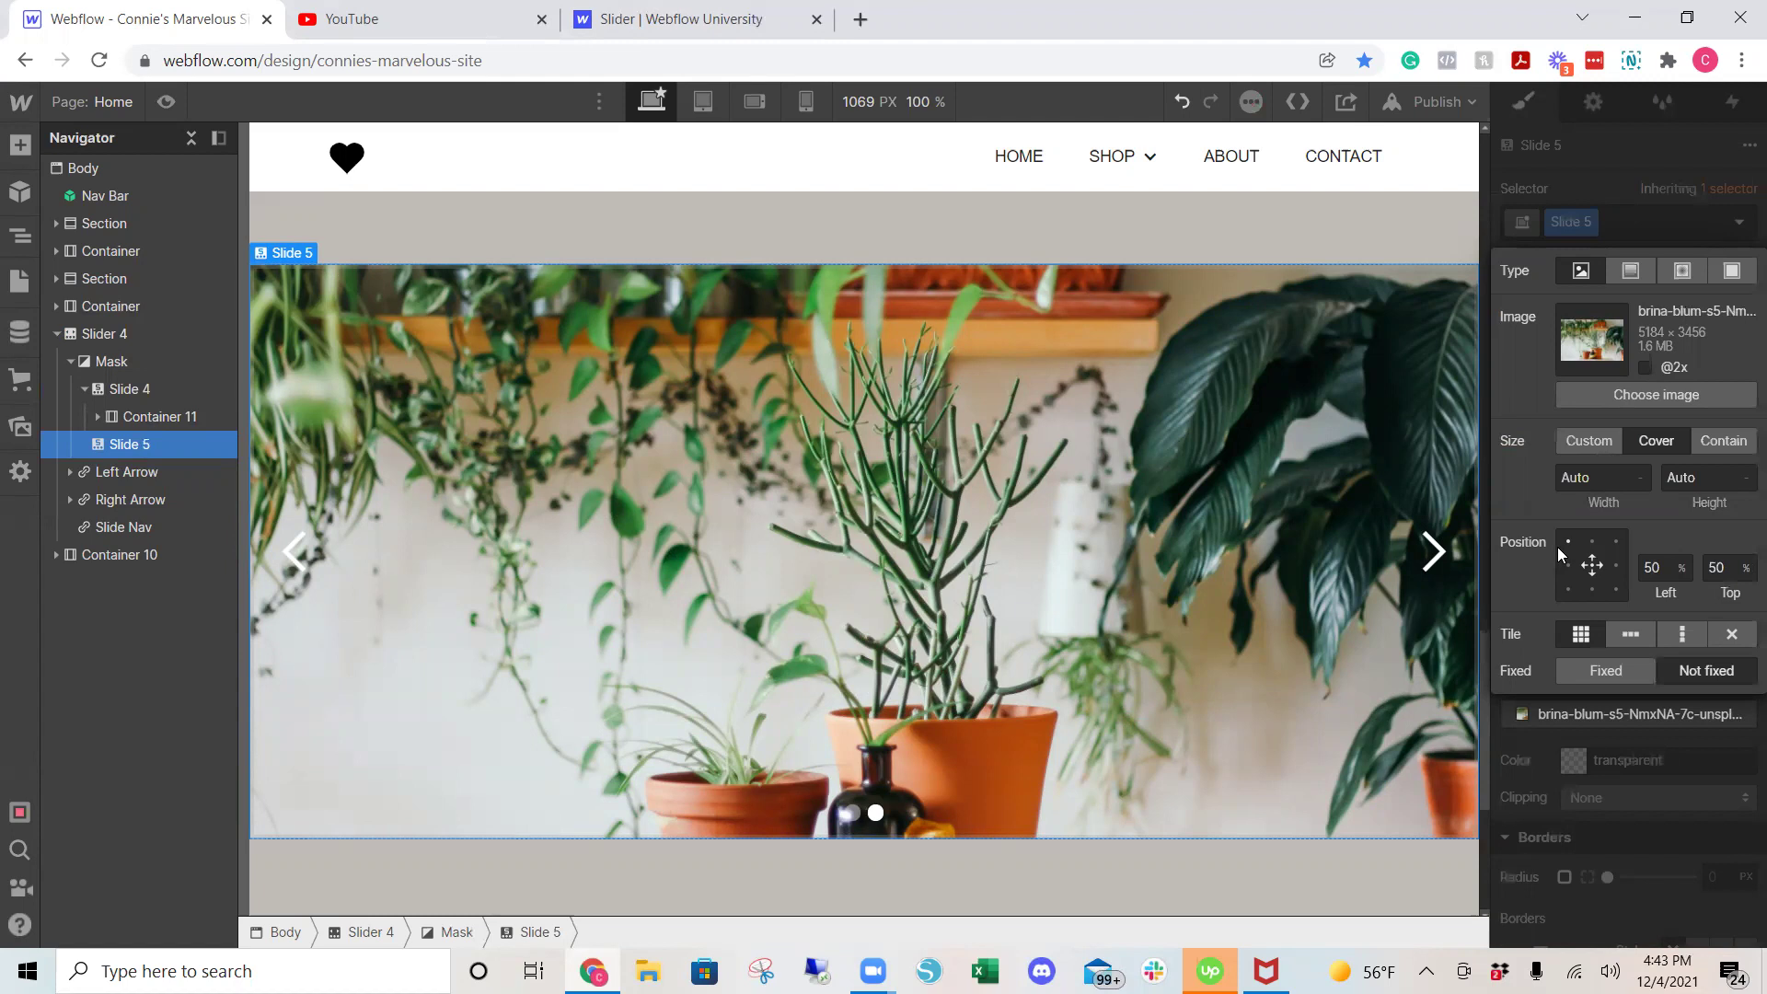
click(1594, 590)
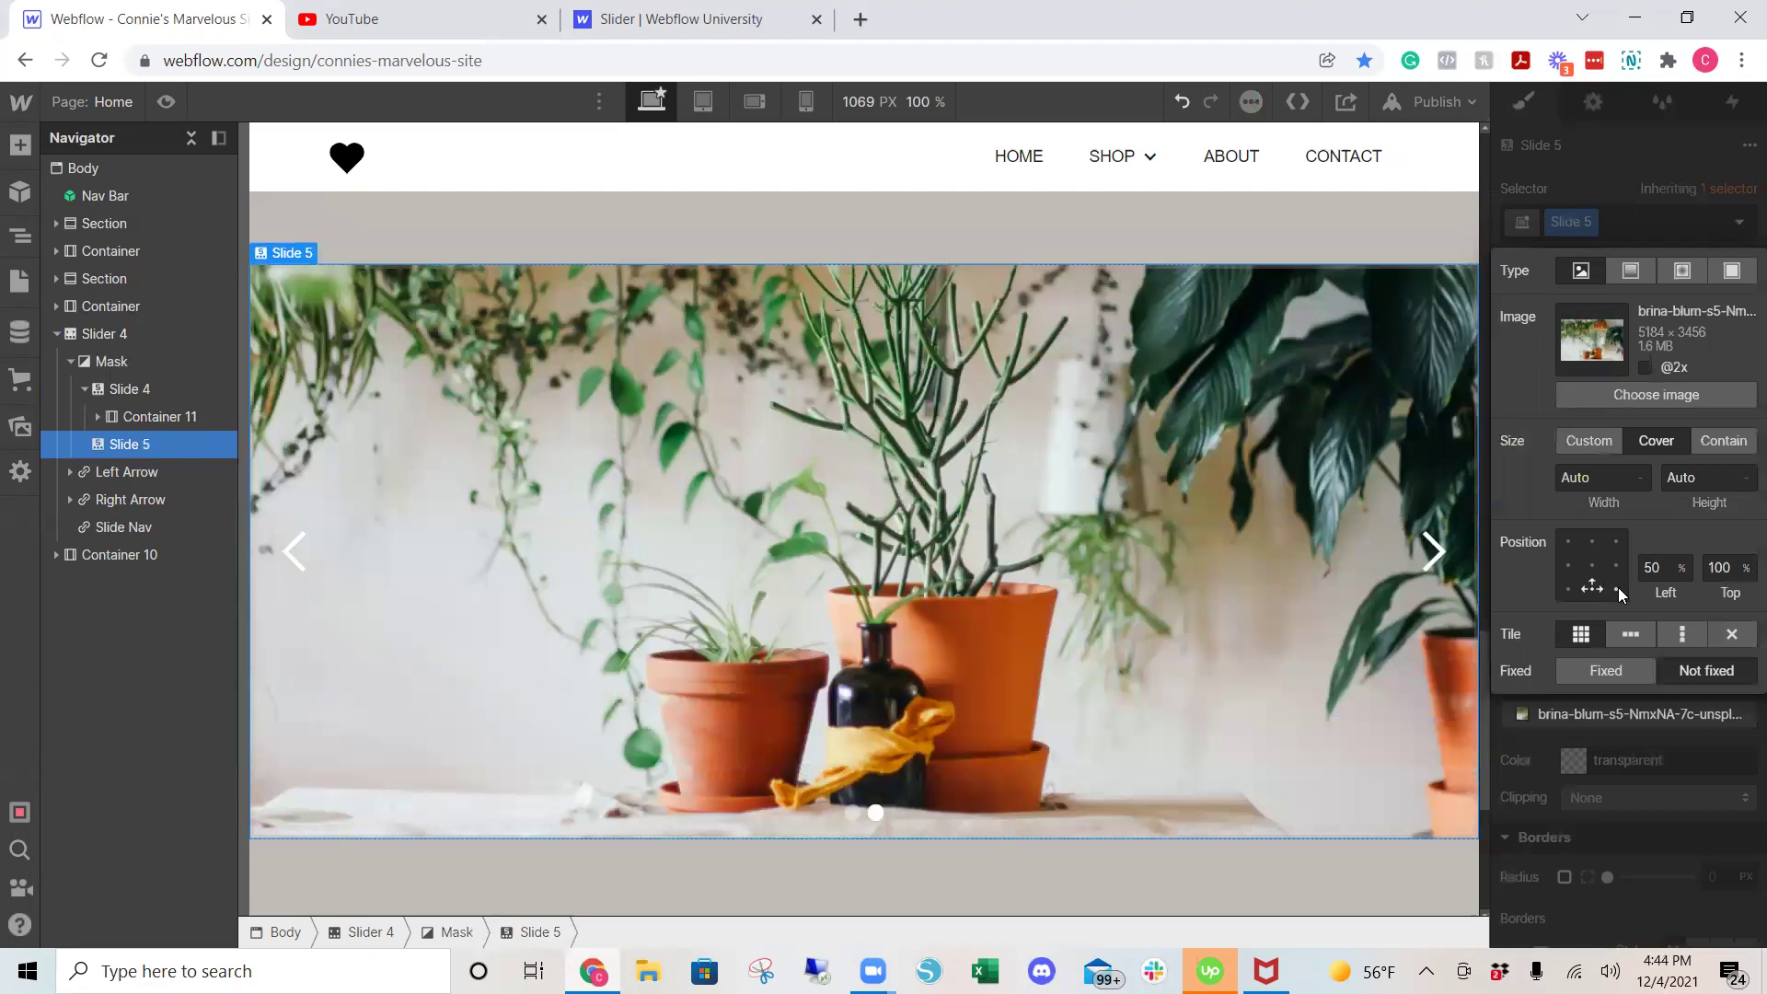
click(1593, 567)
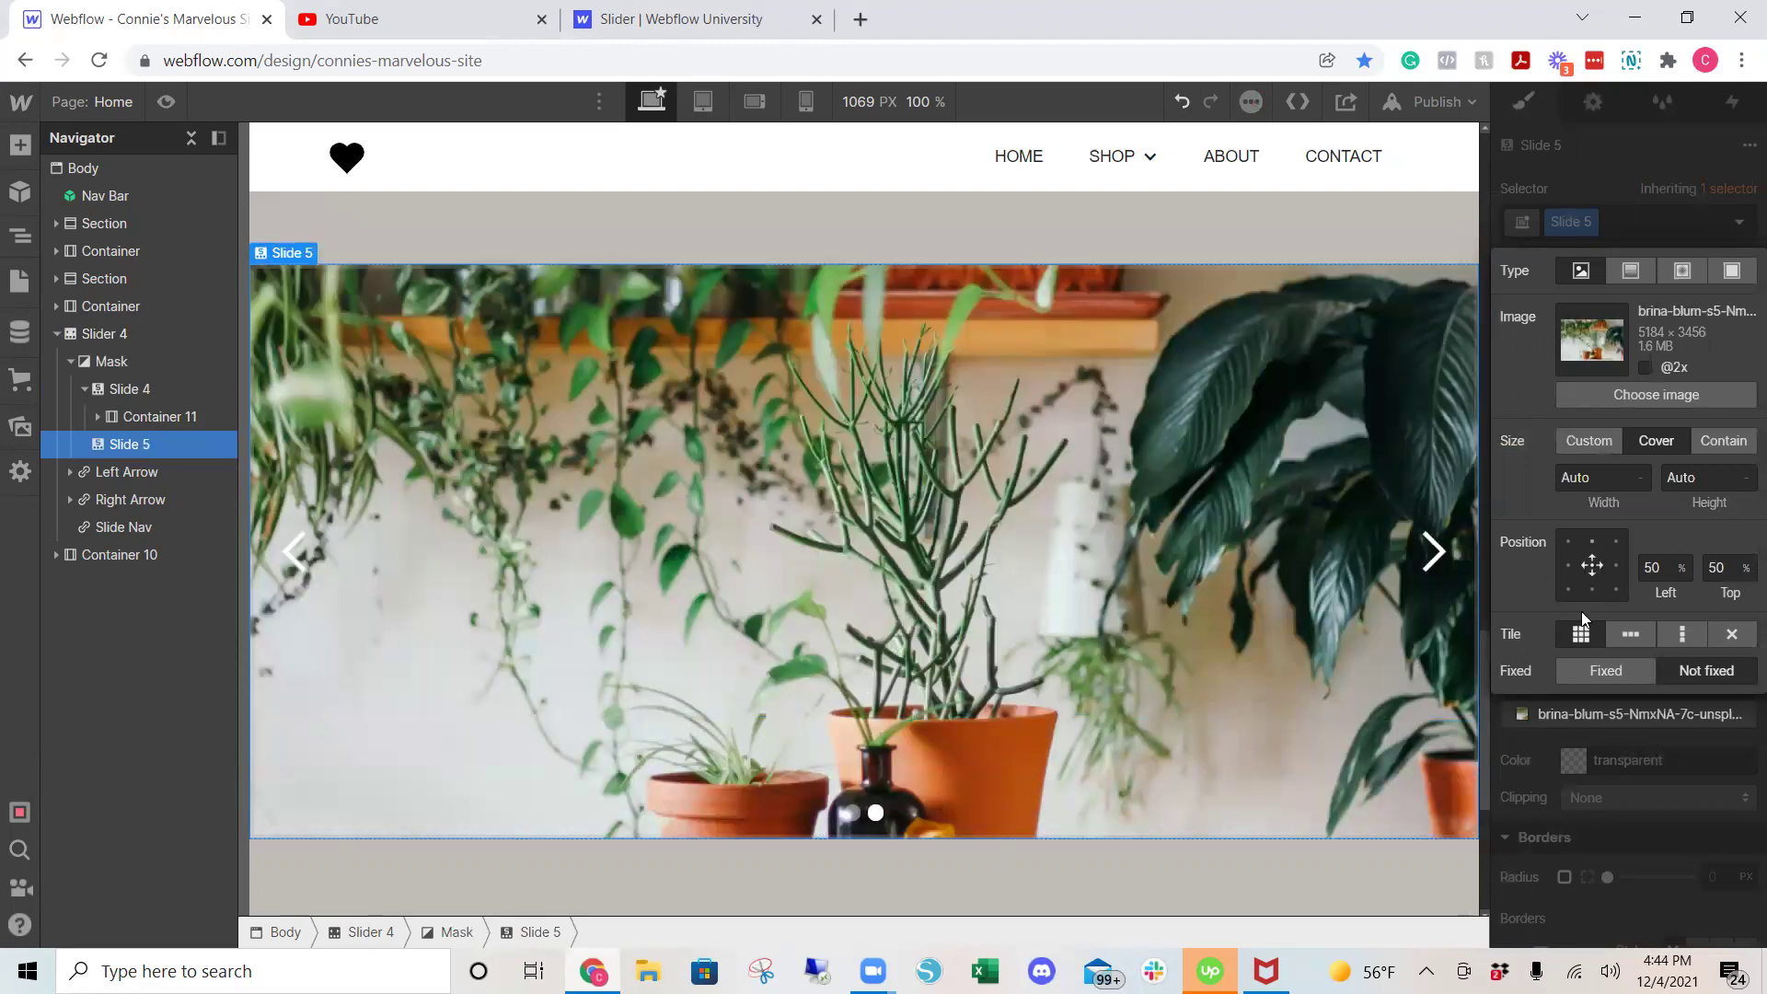
Add a second background layer as a 50% black colour overlay on the plants photo
click(1670, 193)
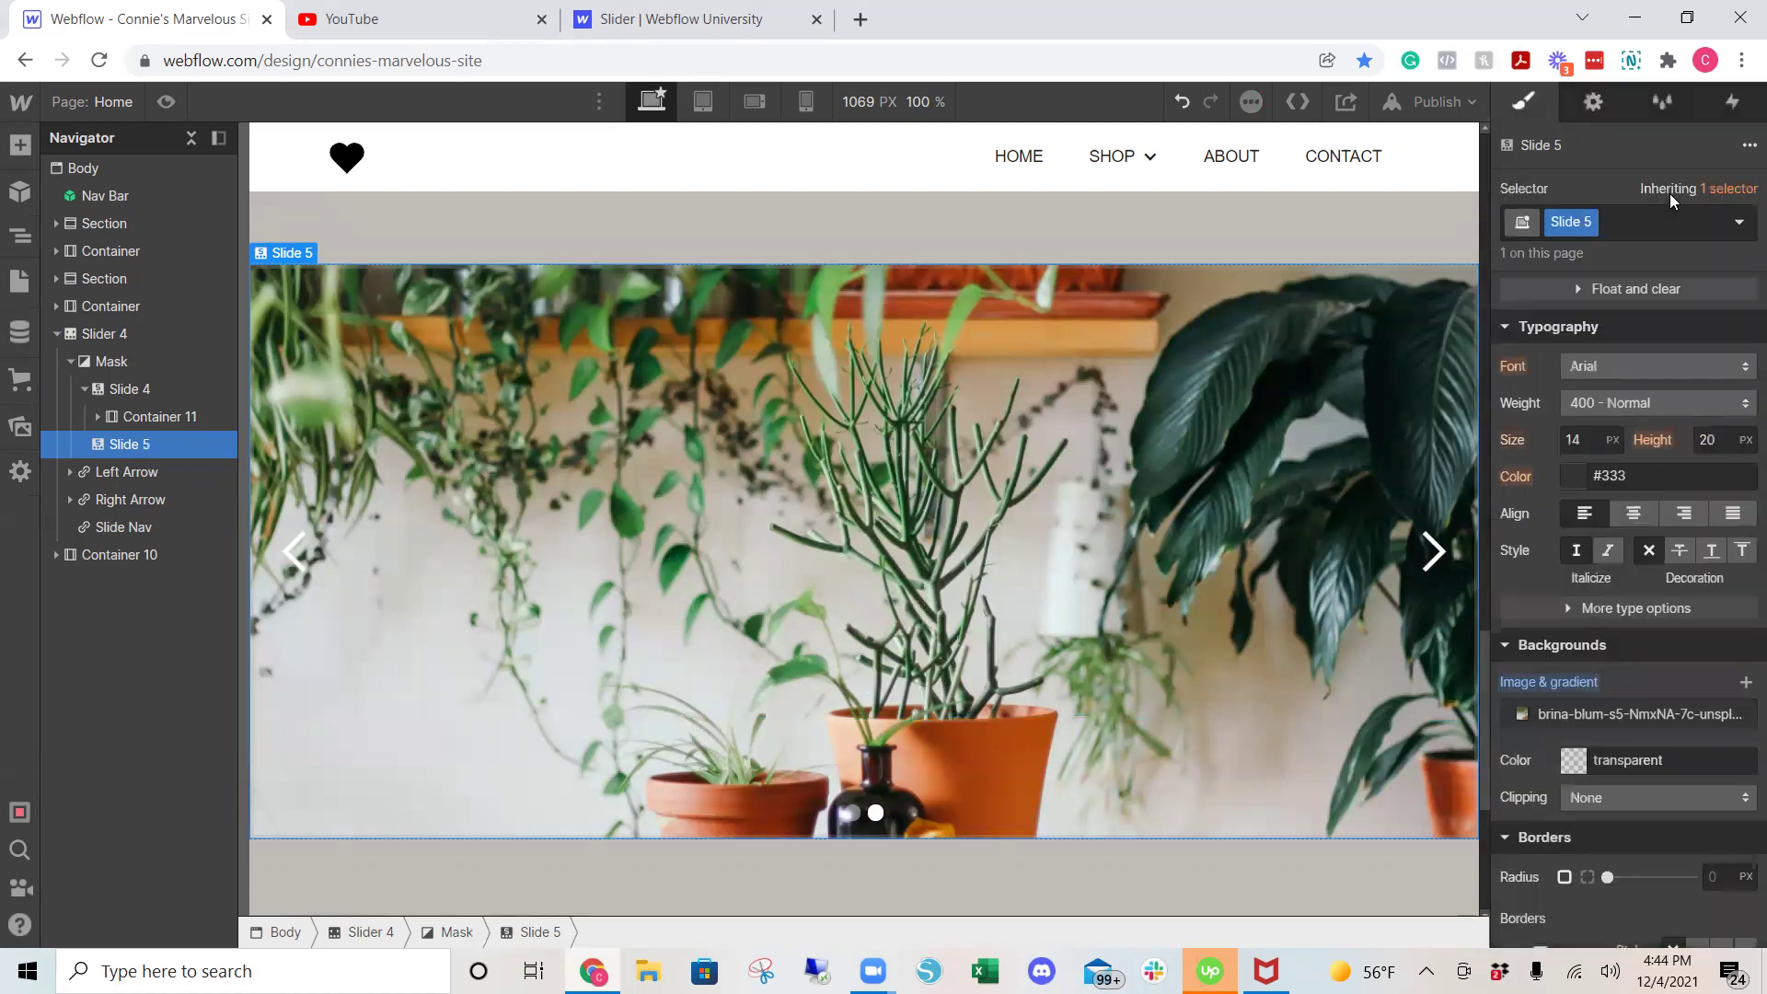
click(1742, 684)
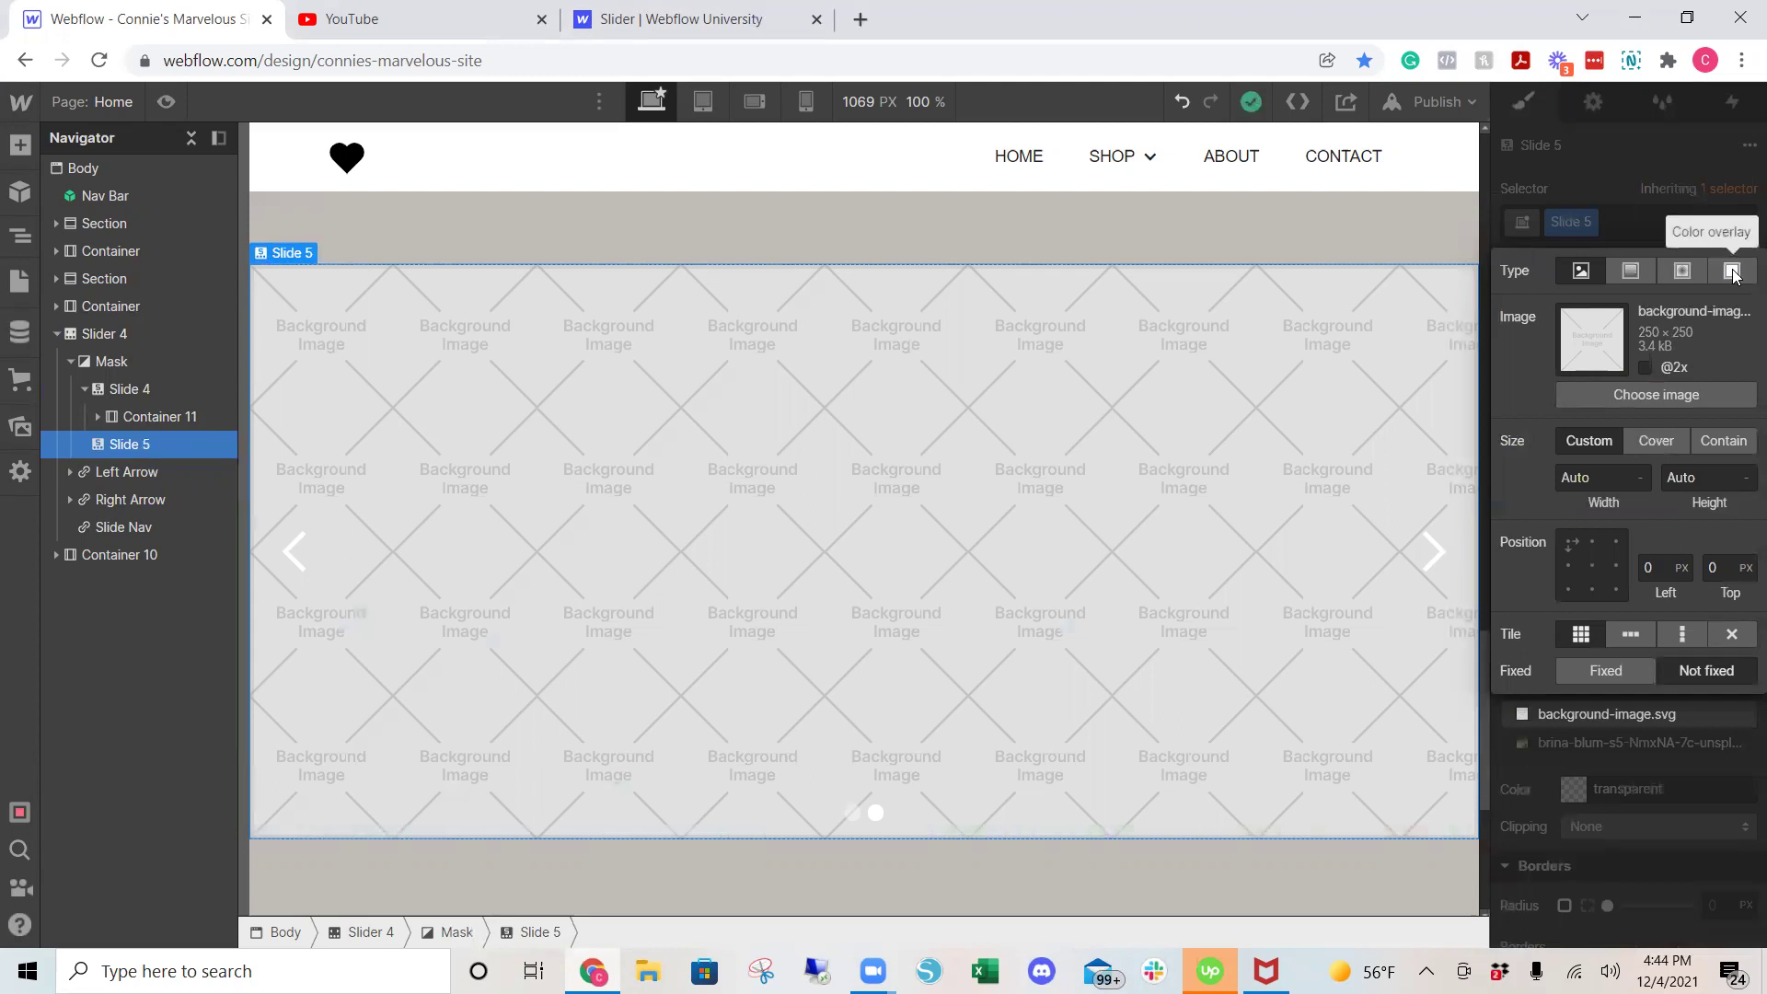
click(1733, 272)
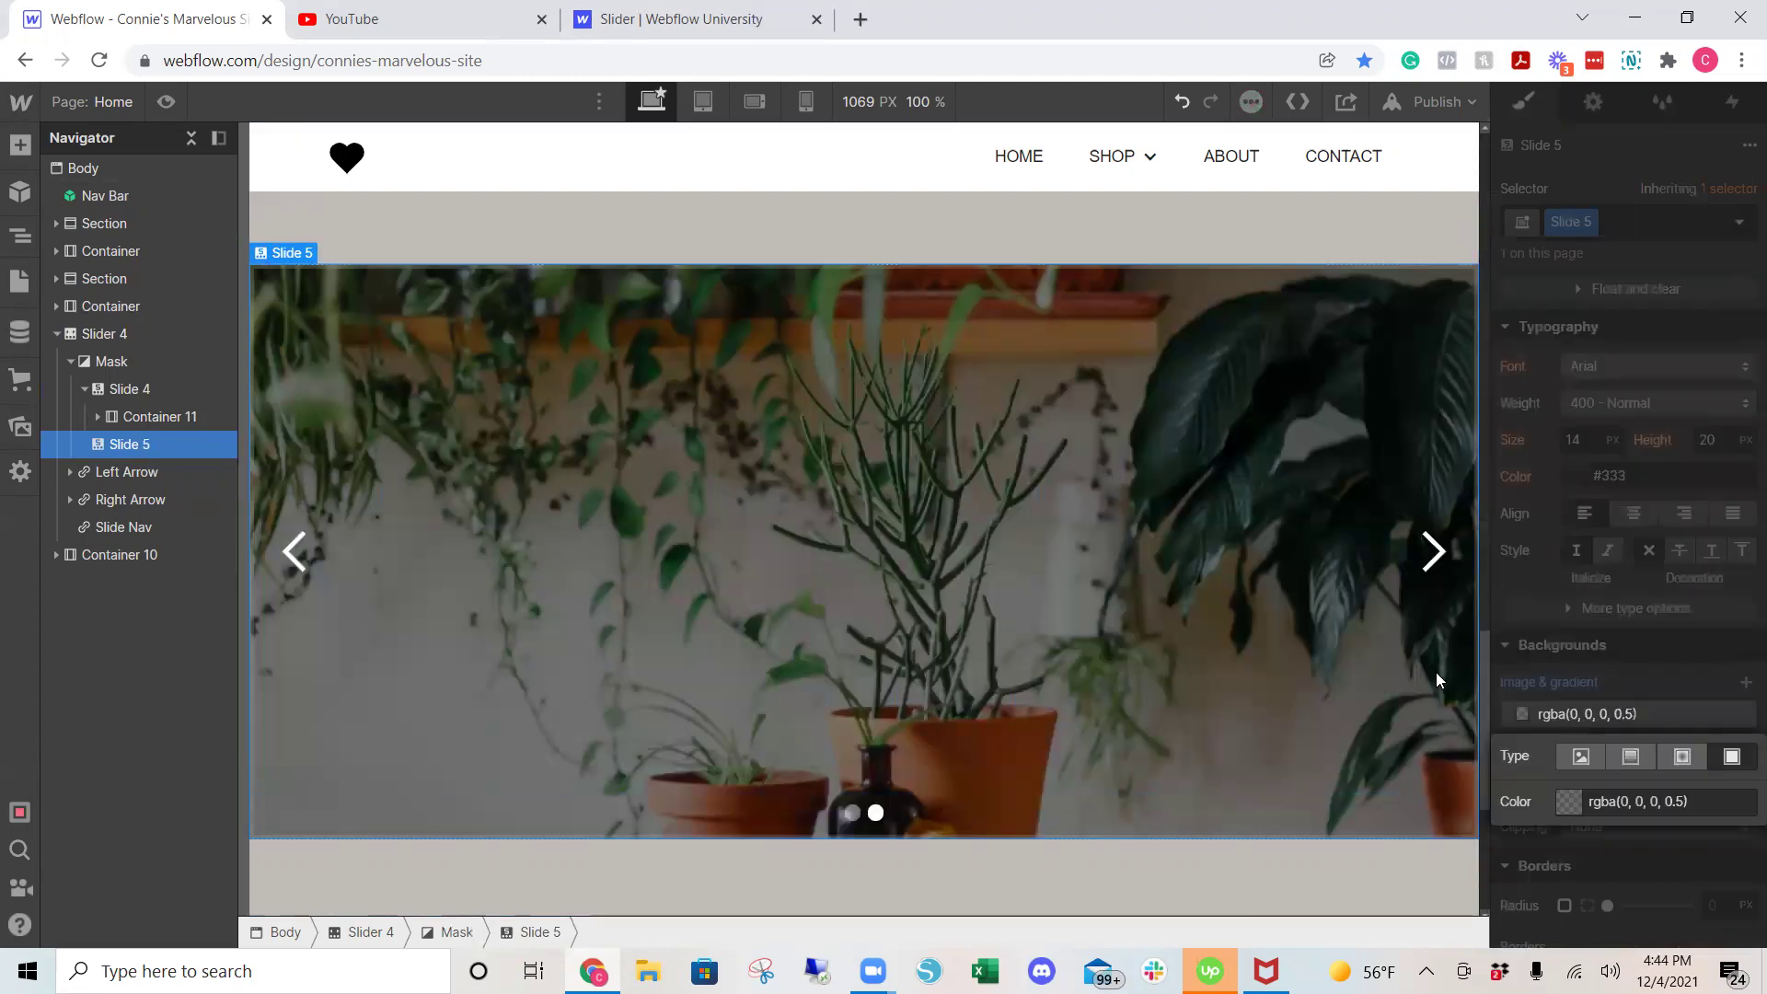
click(1621, 852)
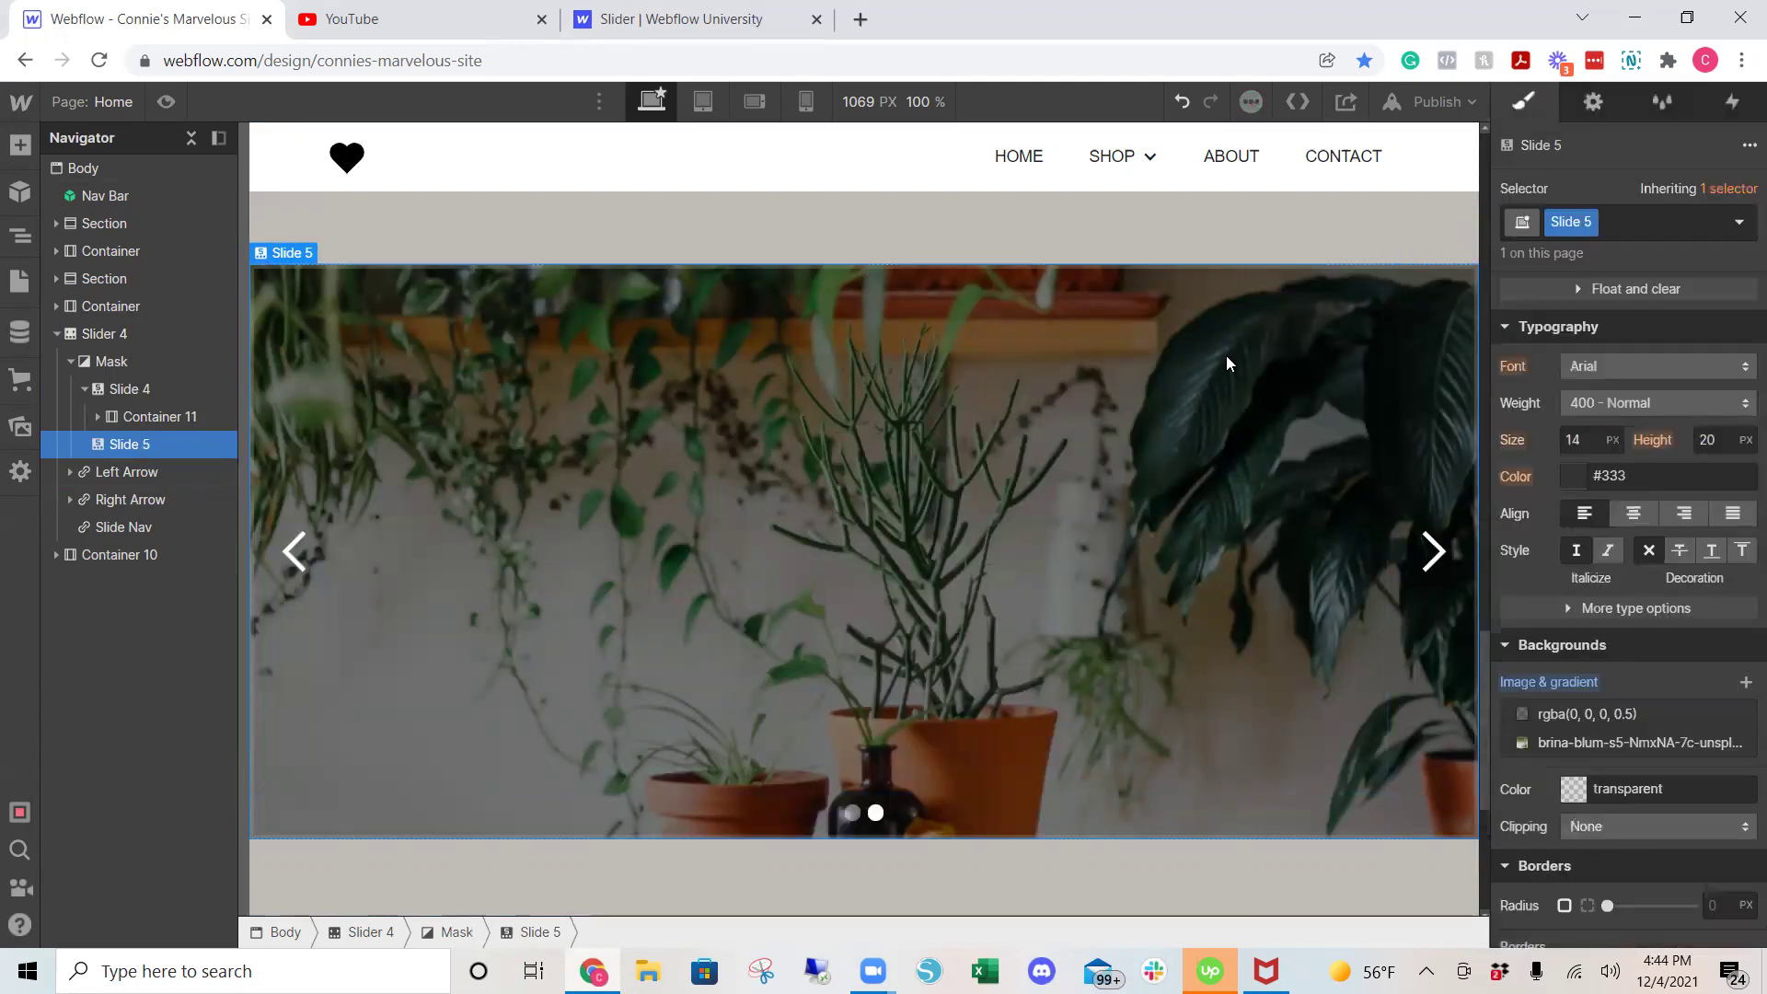
Attach the Container 11 combo class to Slide 5 by searching 'contain' in the Selector
click(1656, 229)
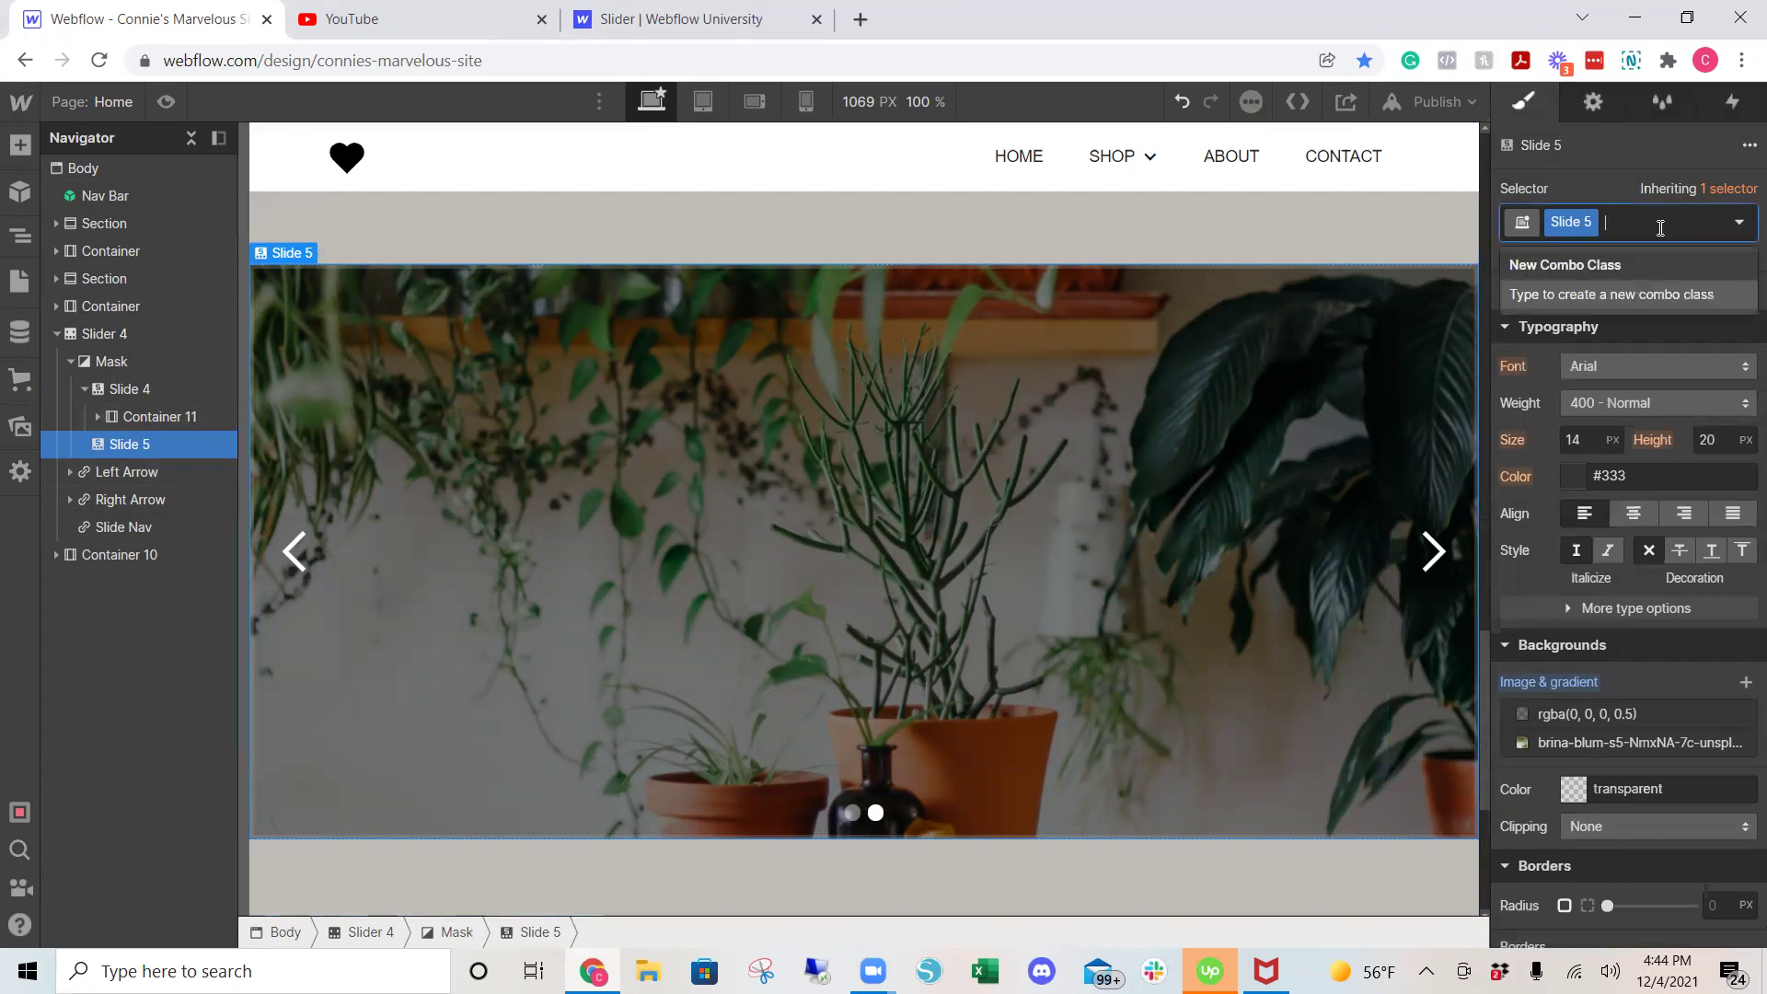
text(contain)
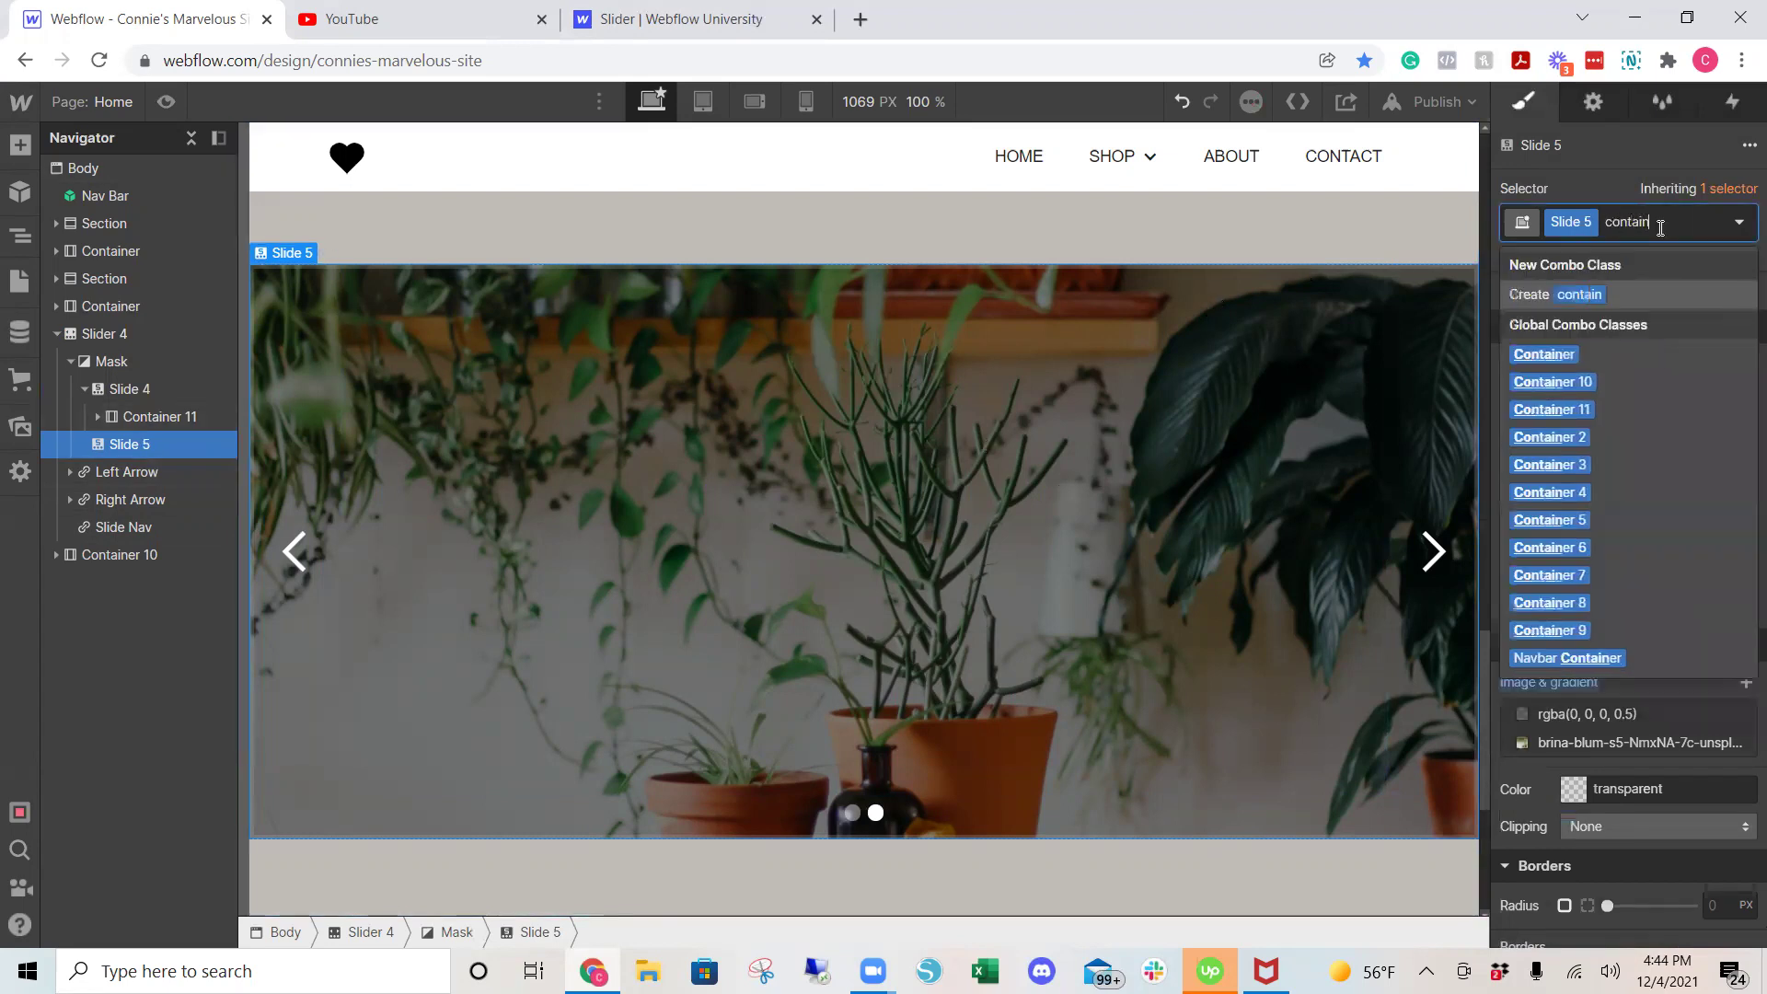
click(1577, 409)
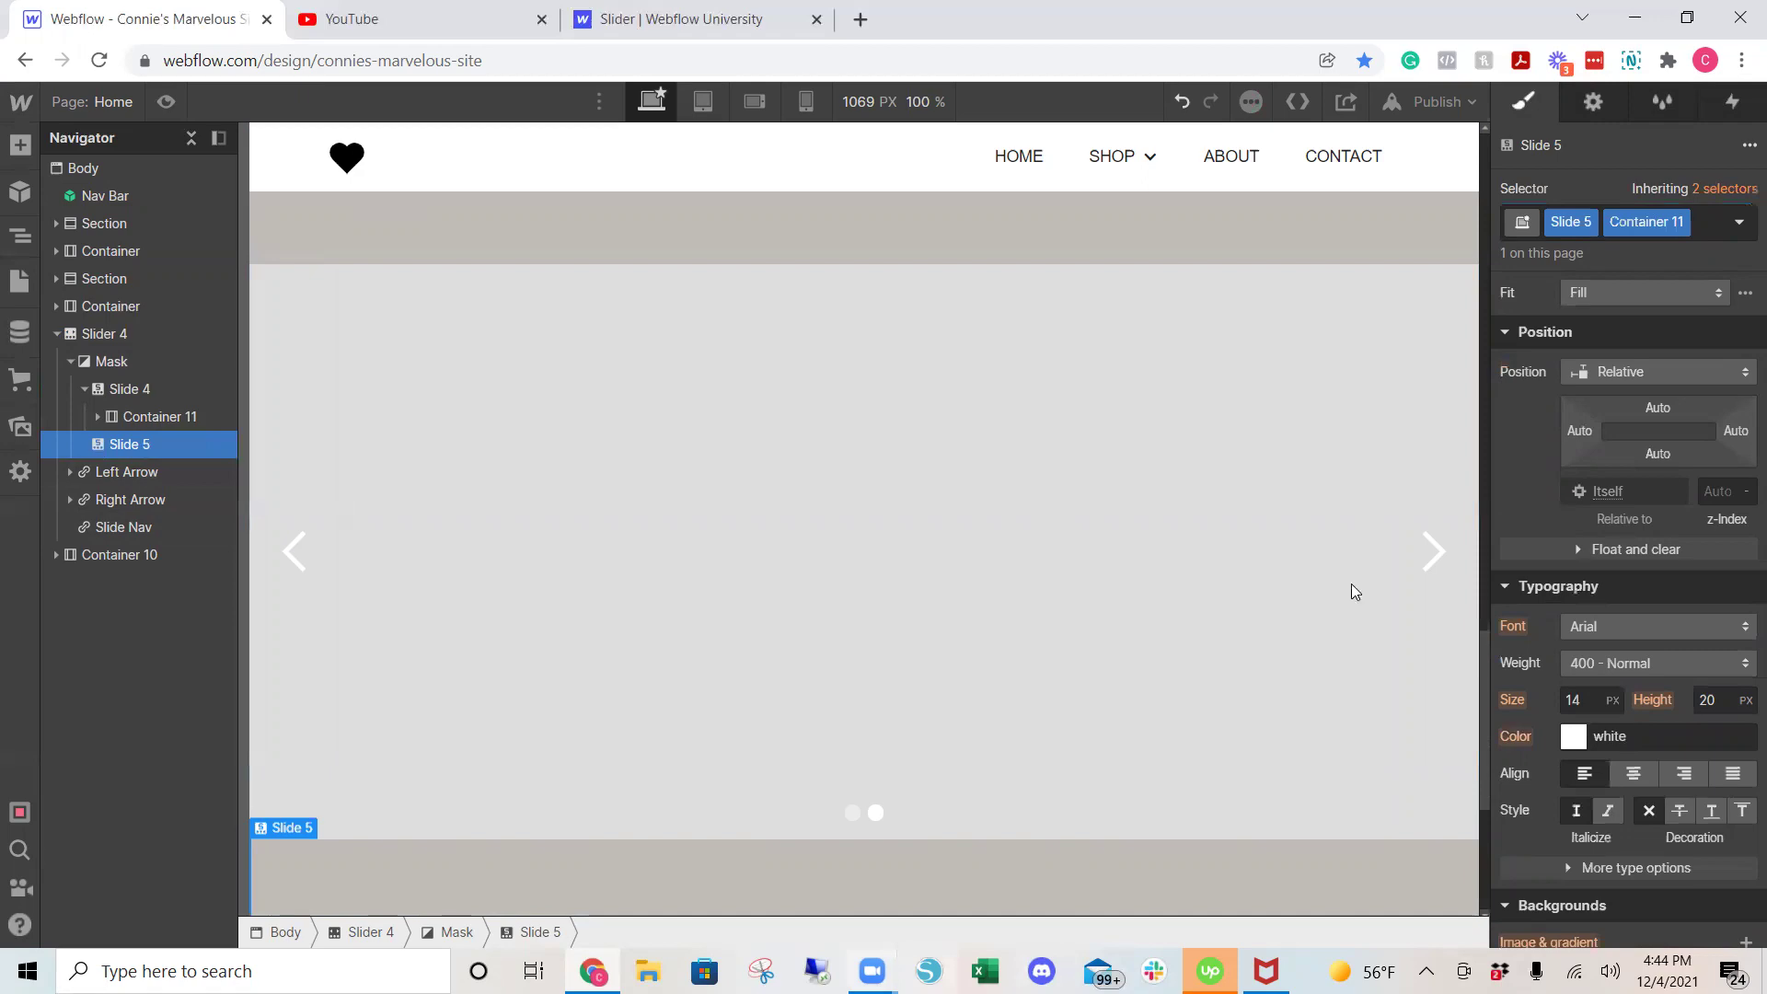
Undo the Container 11 combo class, then paste a copy of Container 11 into Slide 5
key(ctrl+z)
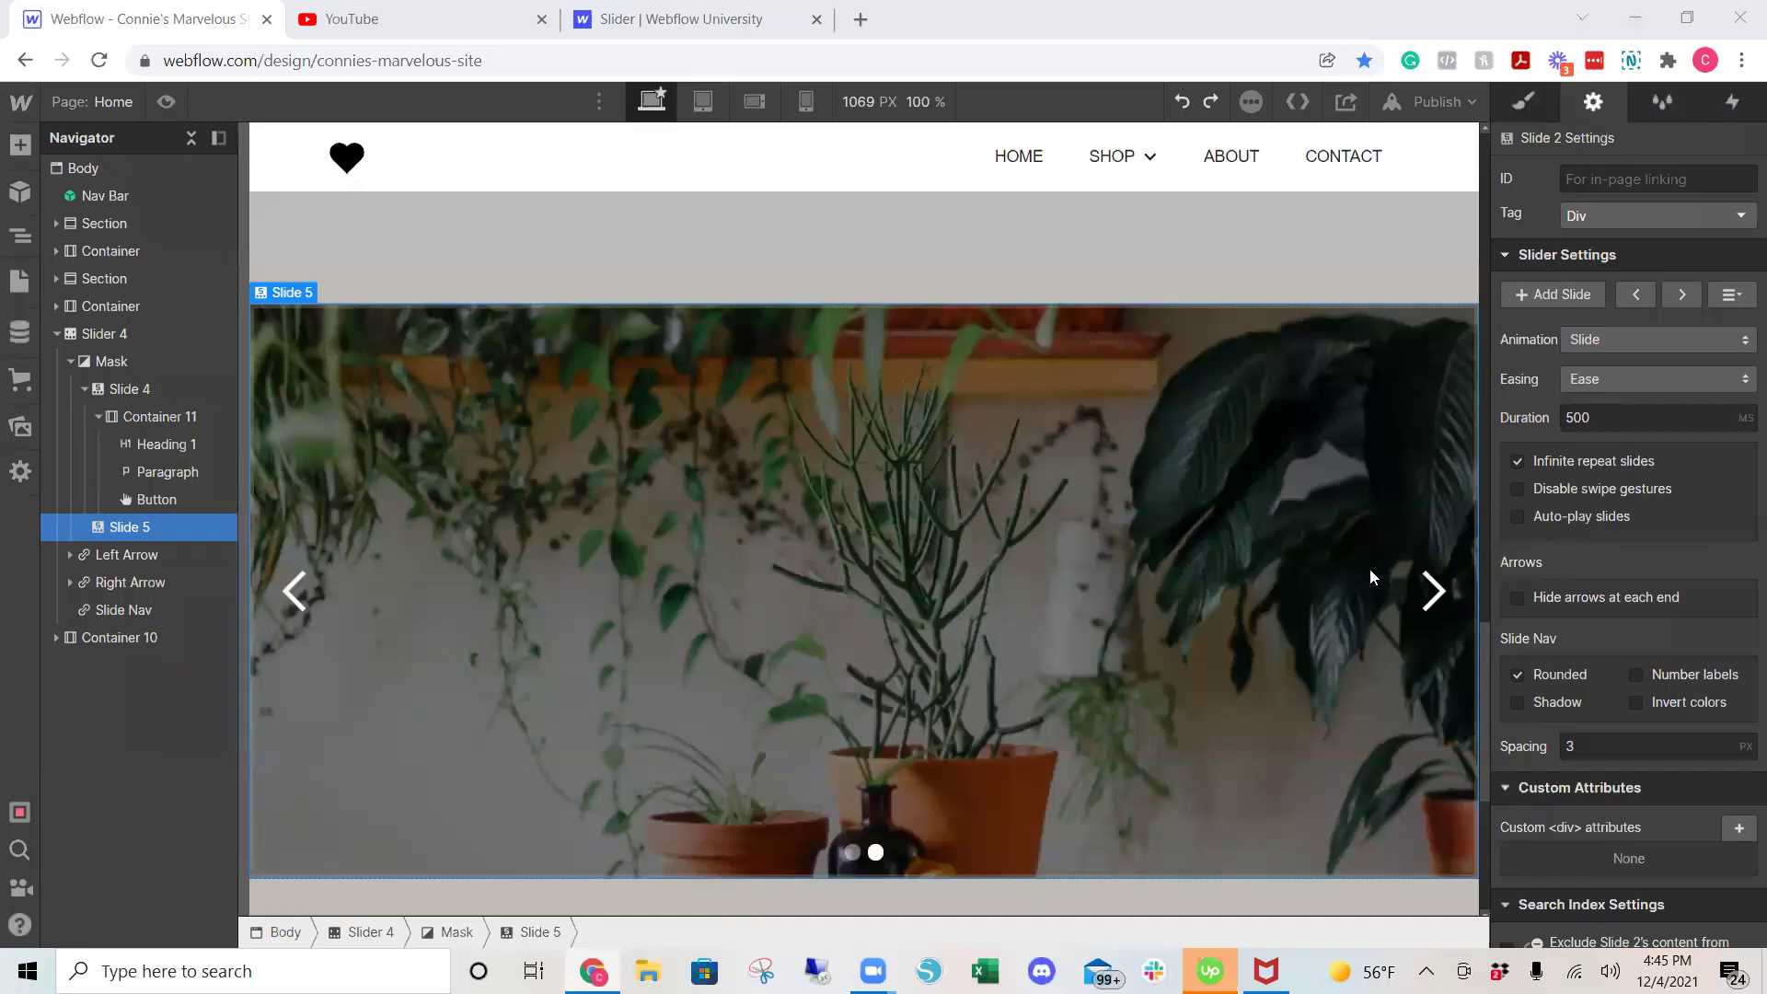
click(100, 417)
click(147, 416)
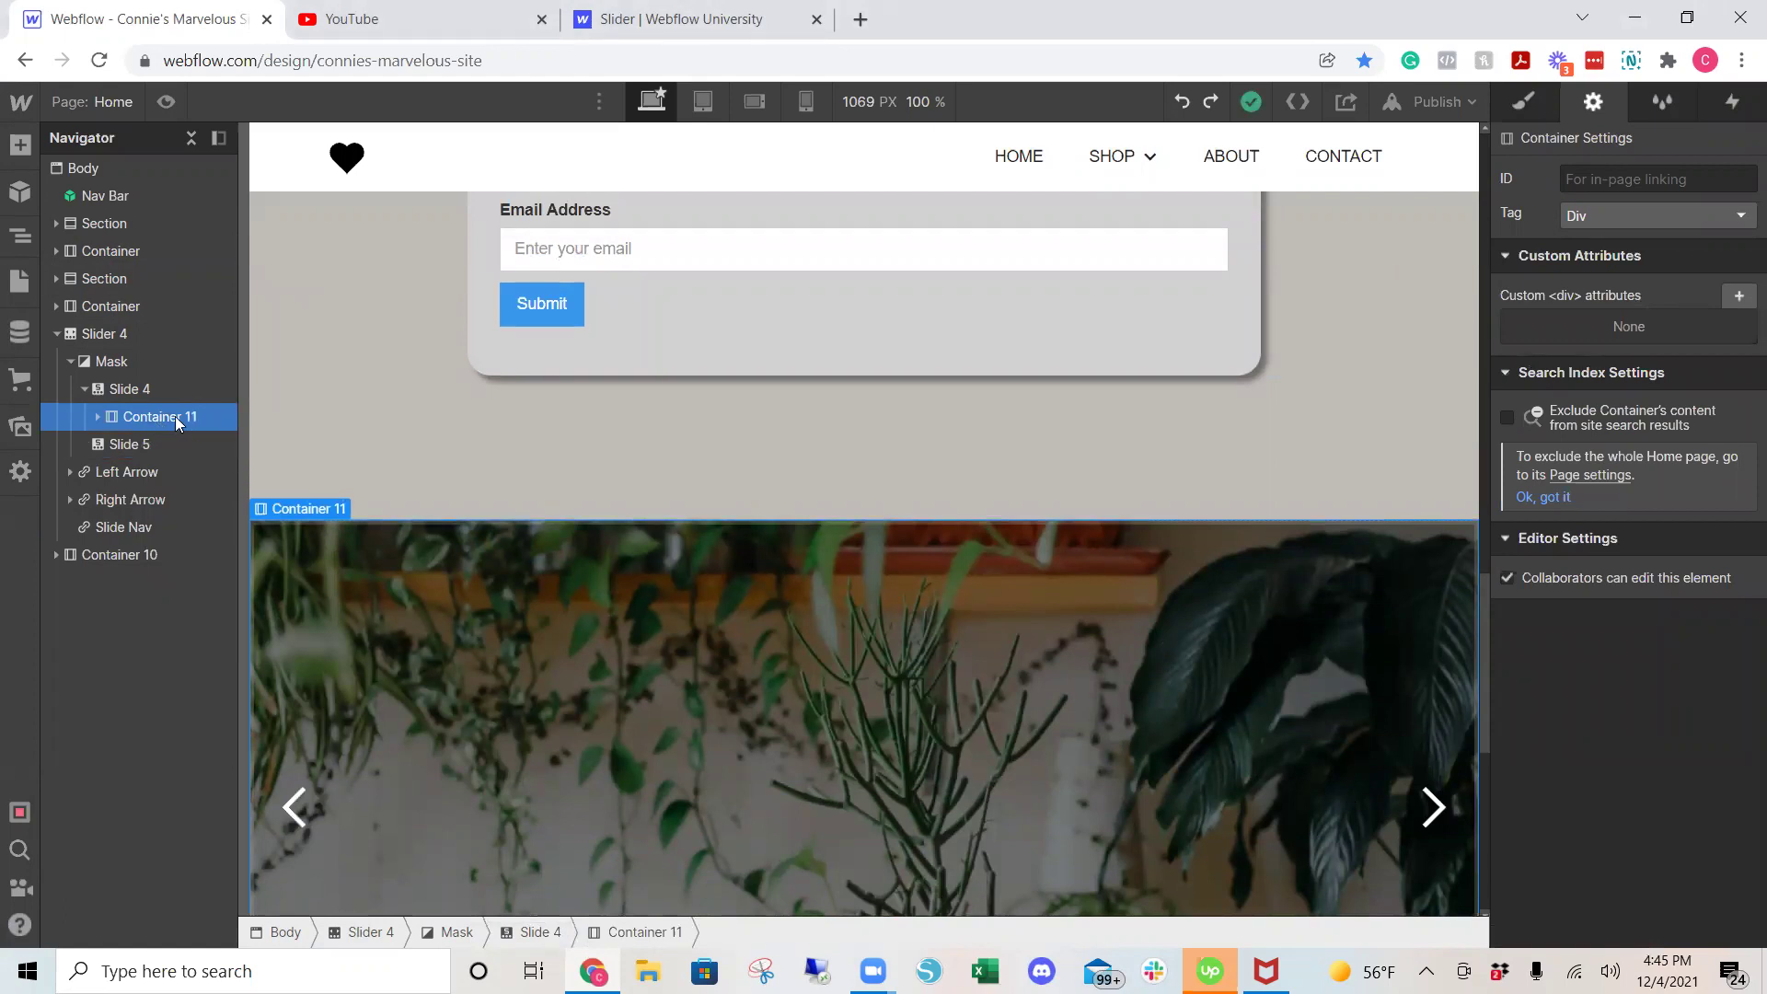
click(160, 444)
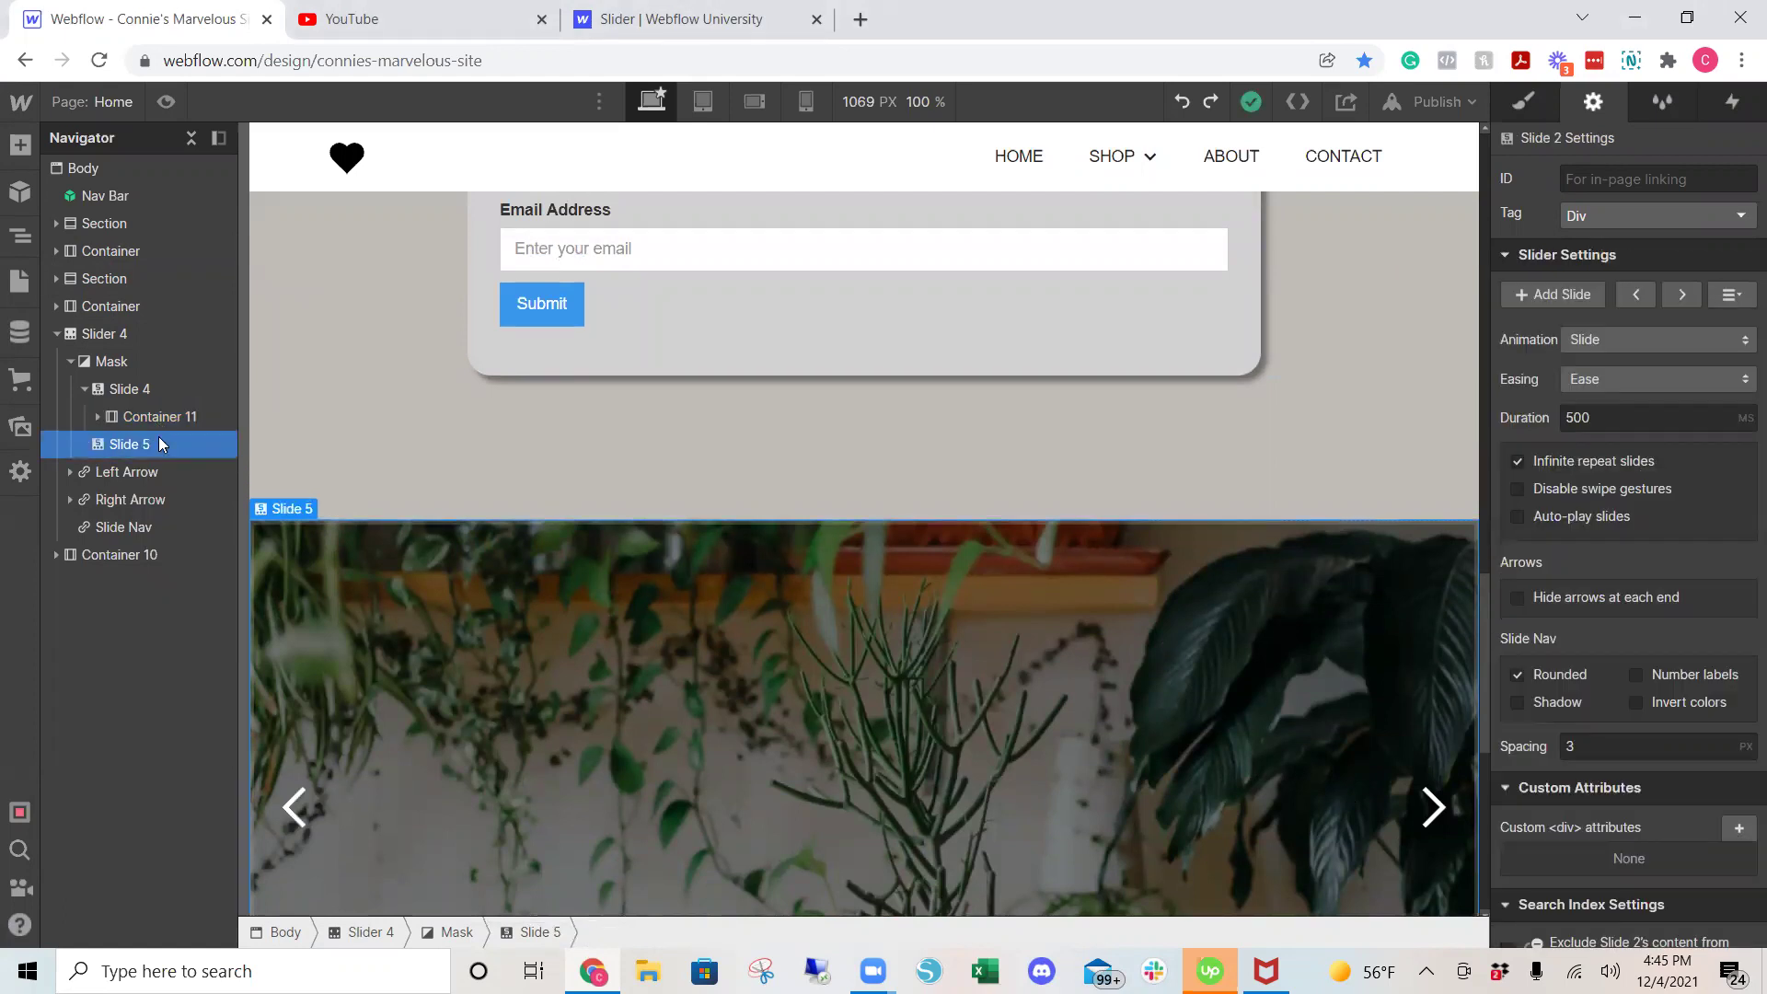
key(ctrl+v)
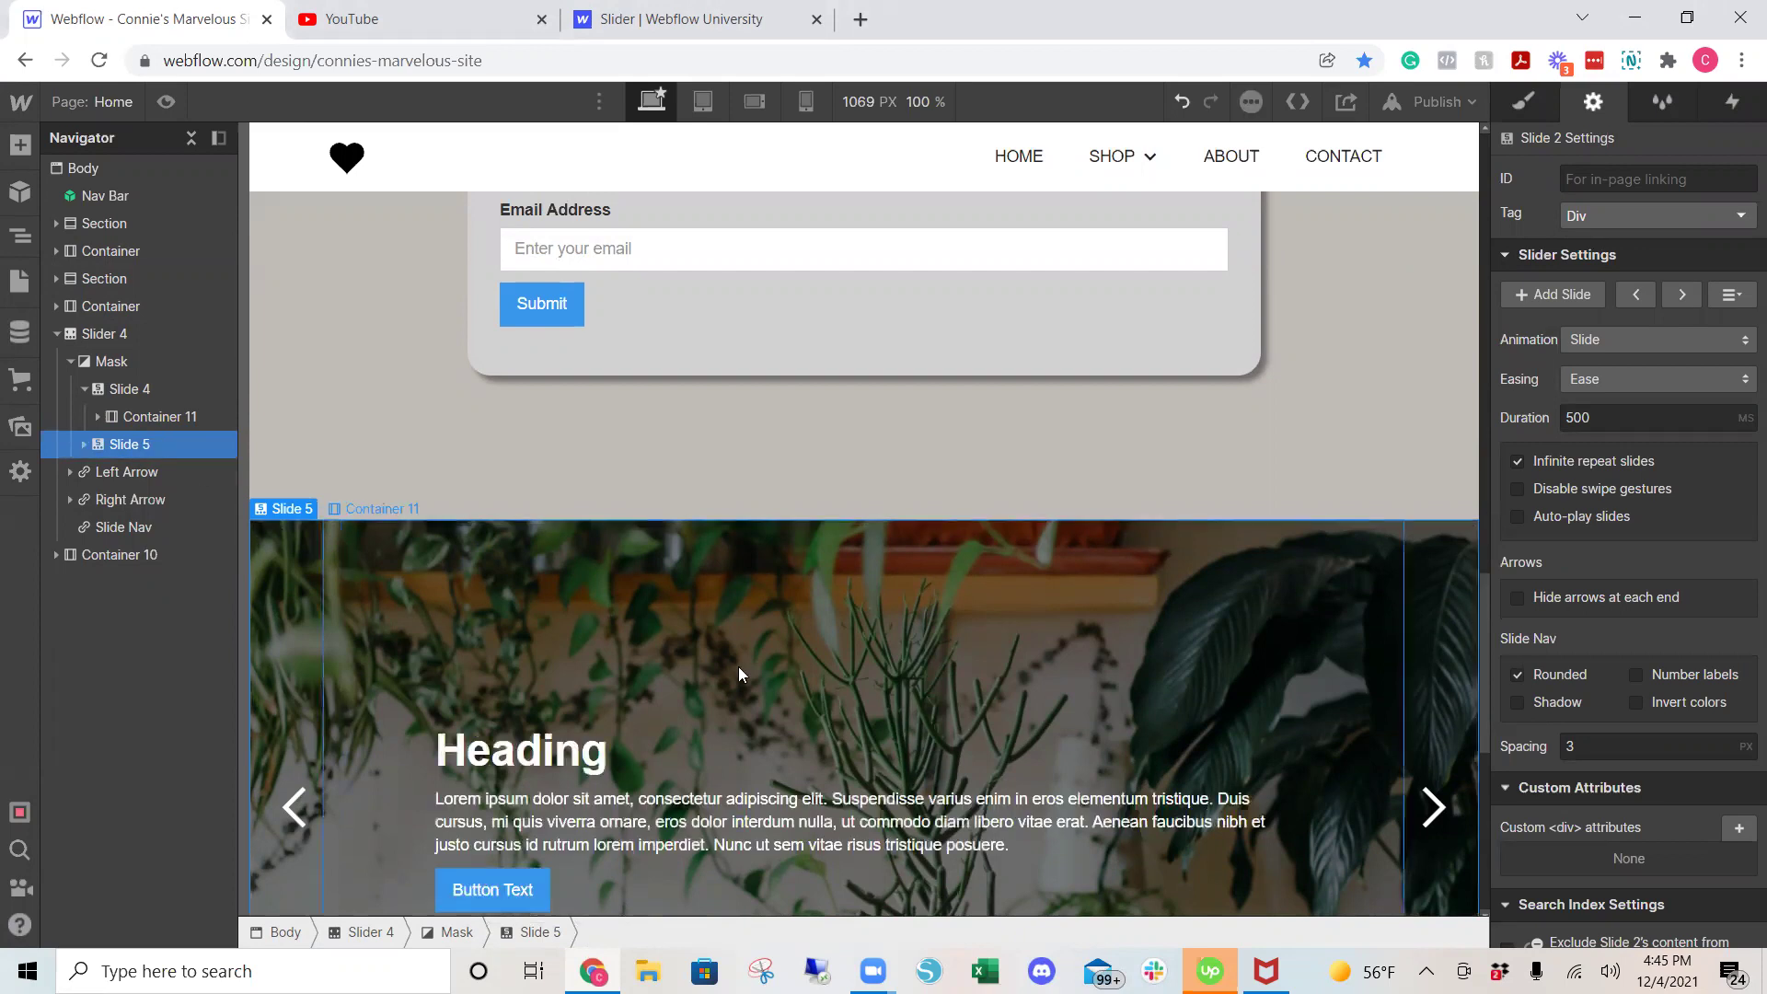
scroll(738, 667, down, 3)
scroll(738, 666, up, 2)
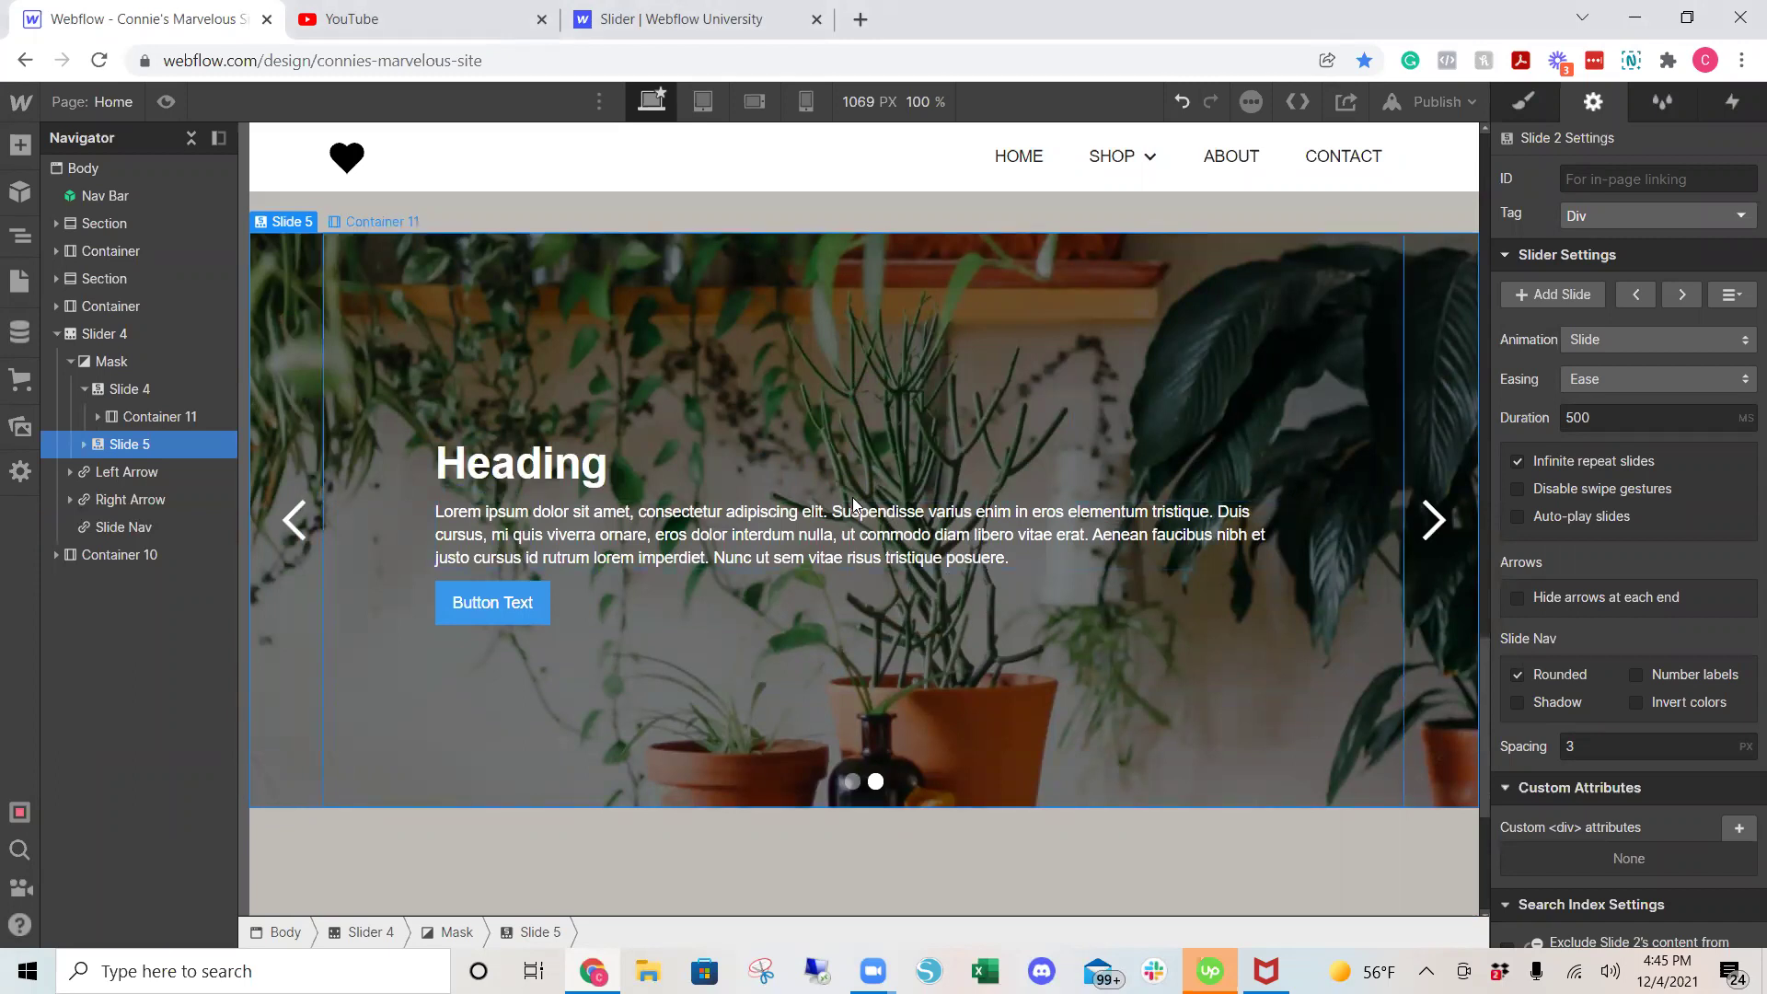
Preview the page and cycle the slider between the mountain and plant slides
click(165, 102)
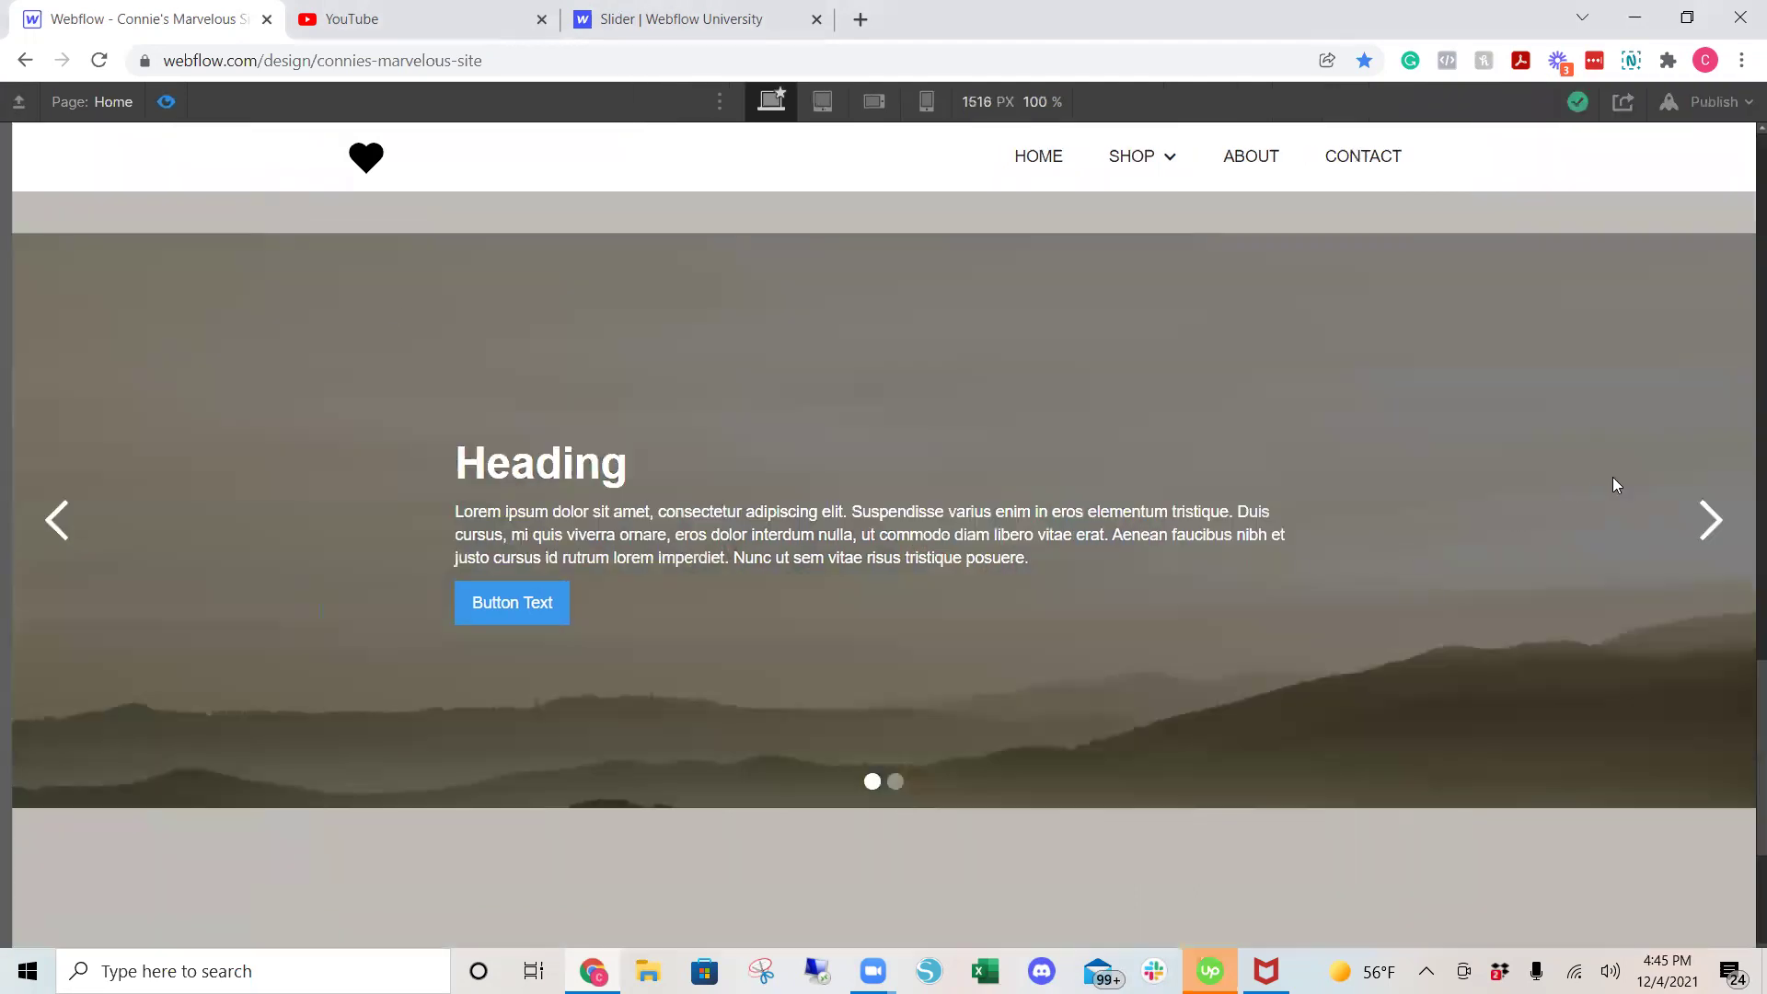
click(1713, 519)
click(62, 519)
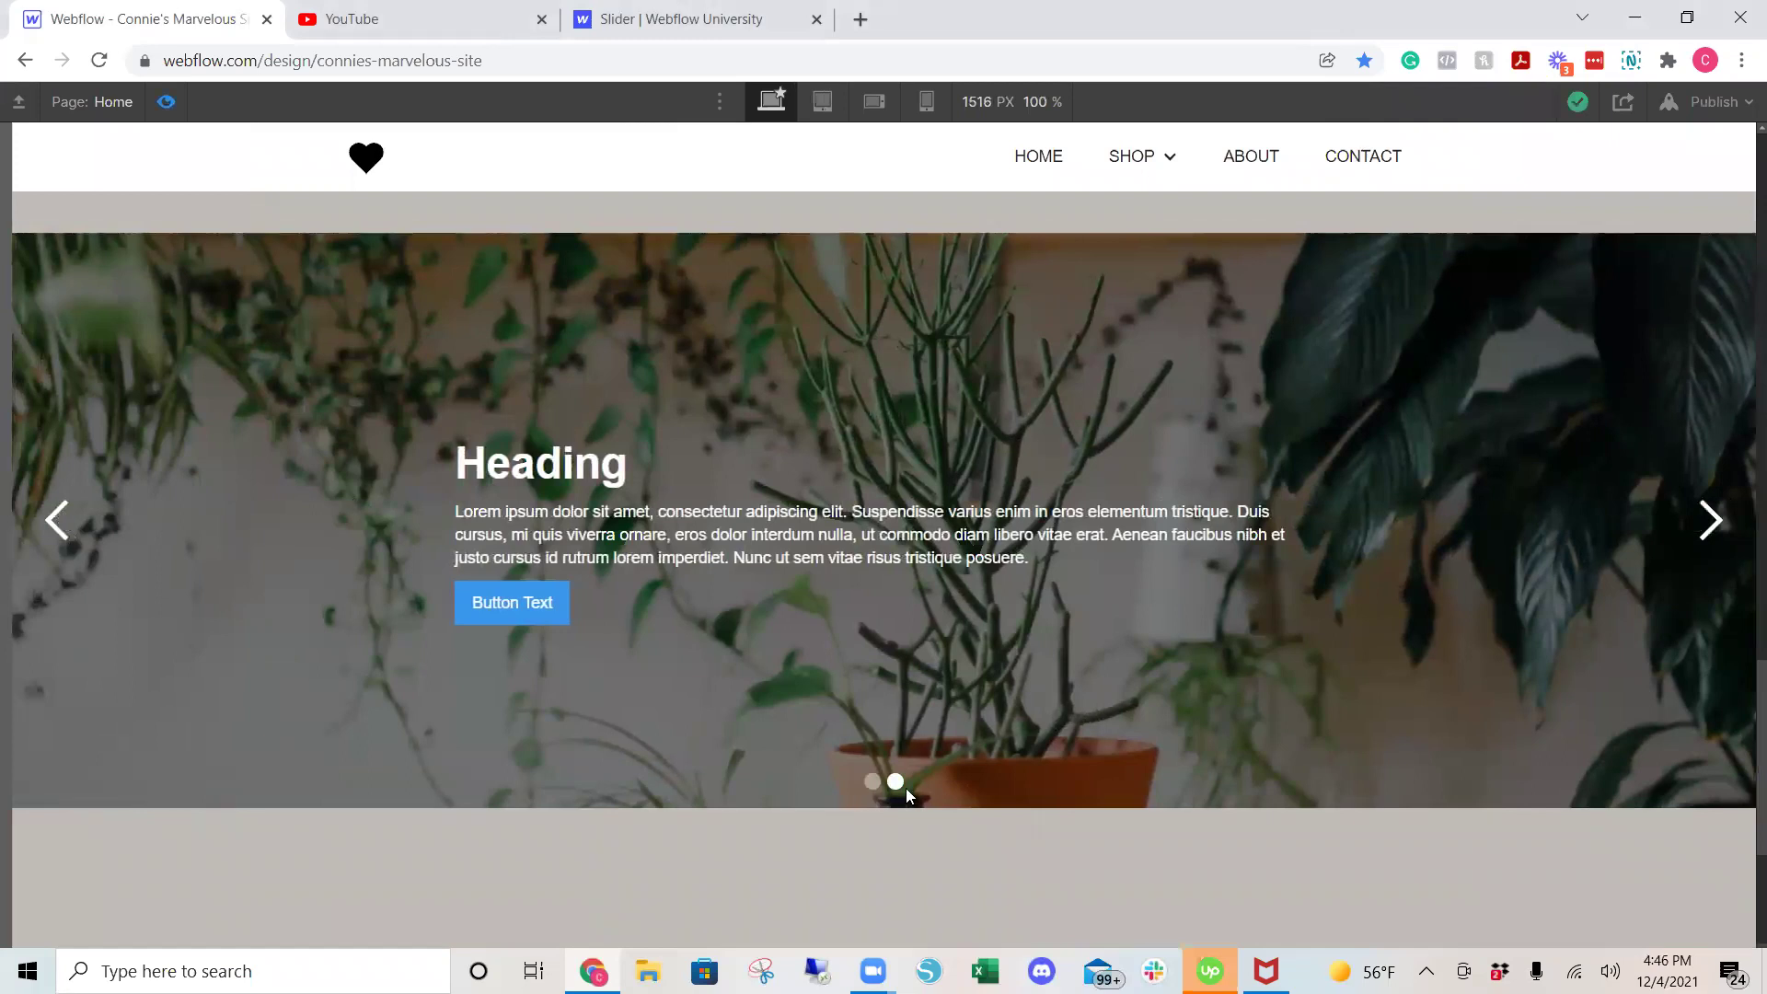